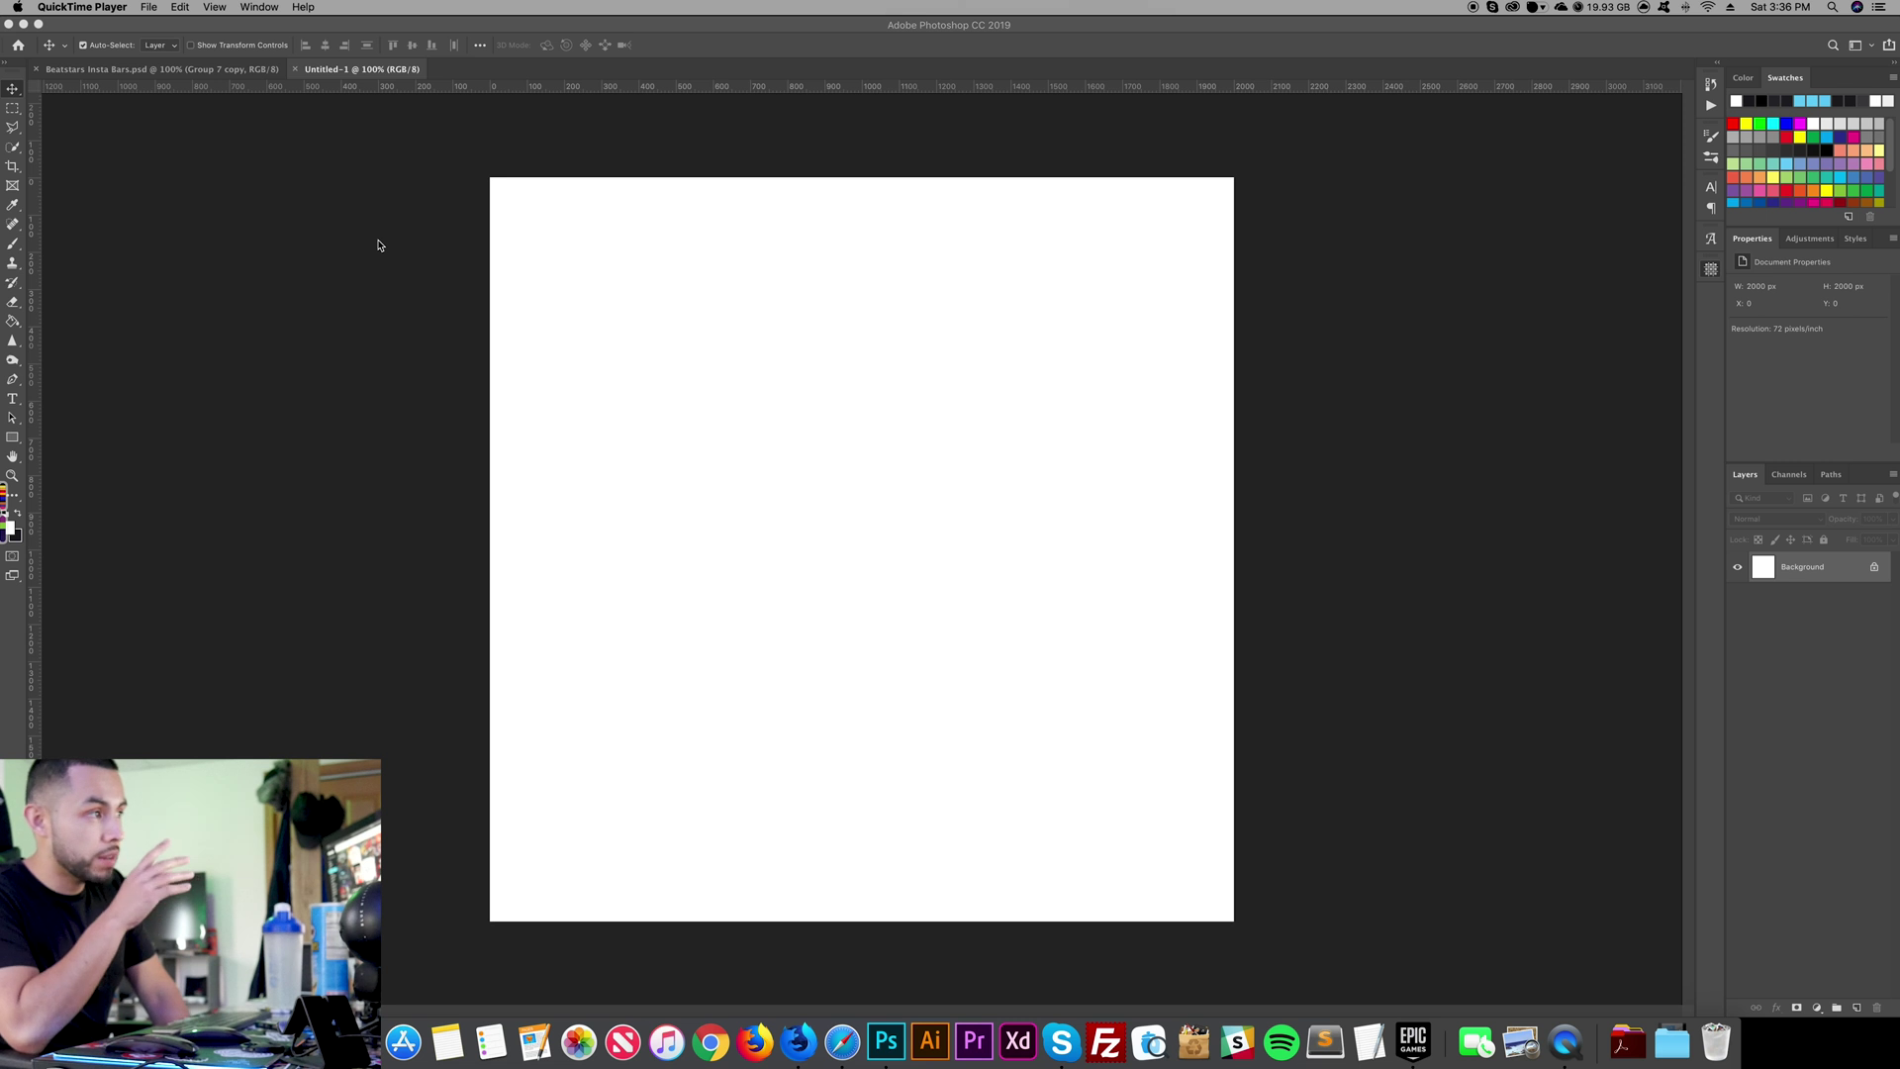
Step: Fill the white background of the blank document with solid black
{"action": "left_click", "coordinate": [21, 536]}
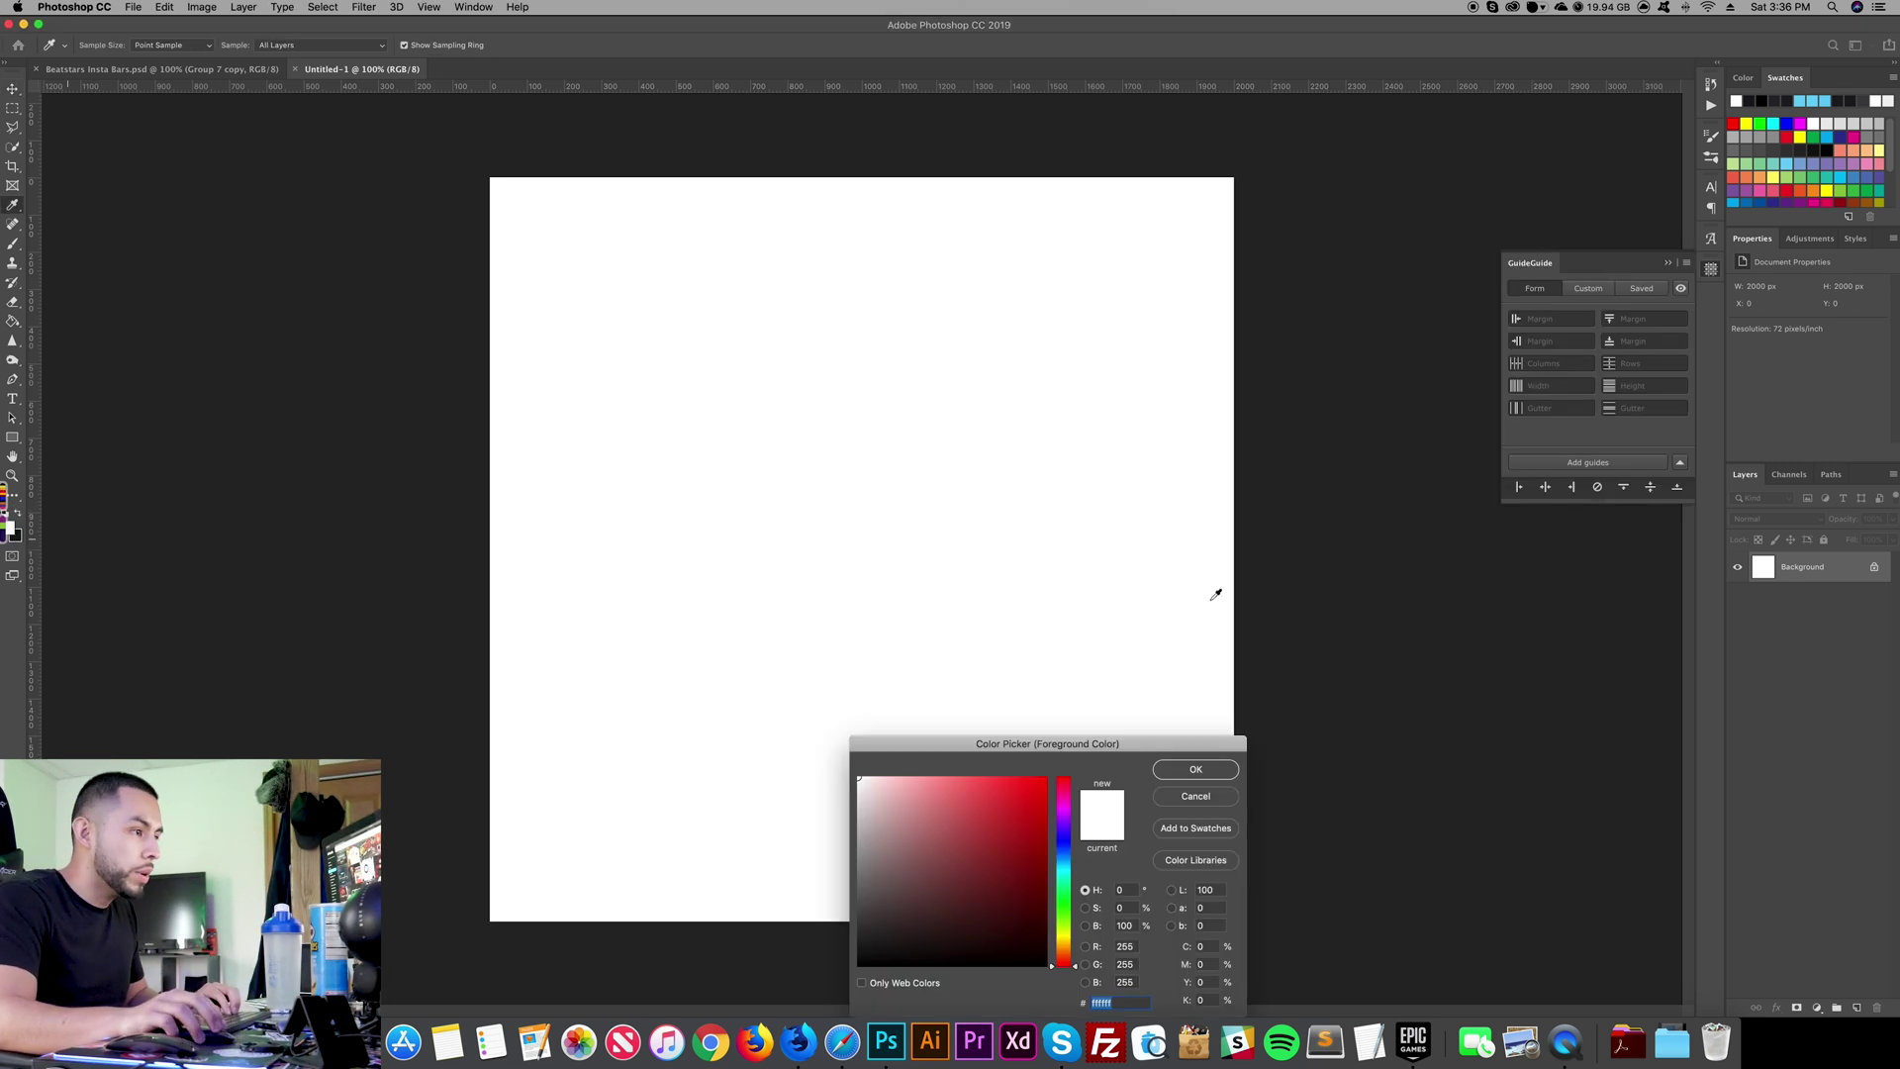
{"action": "left_click", "coordinate": [1196, 770]}
{"action": "key", "text": "g"}
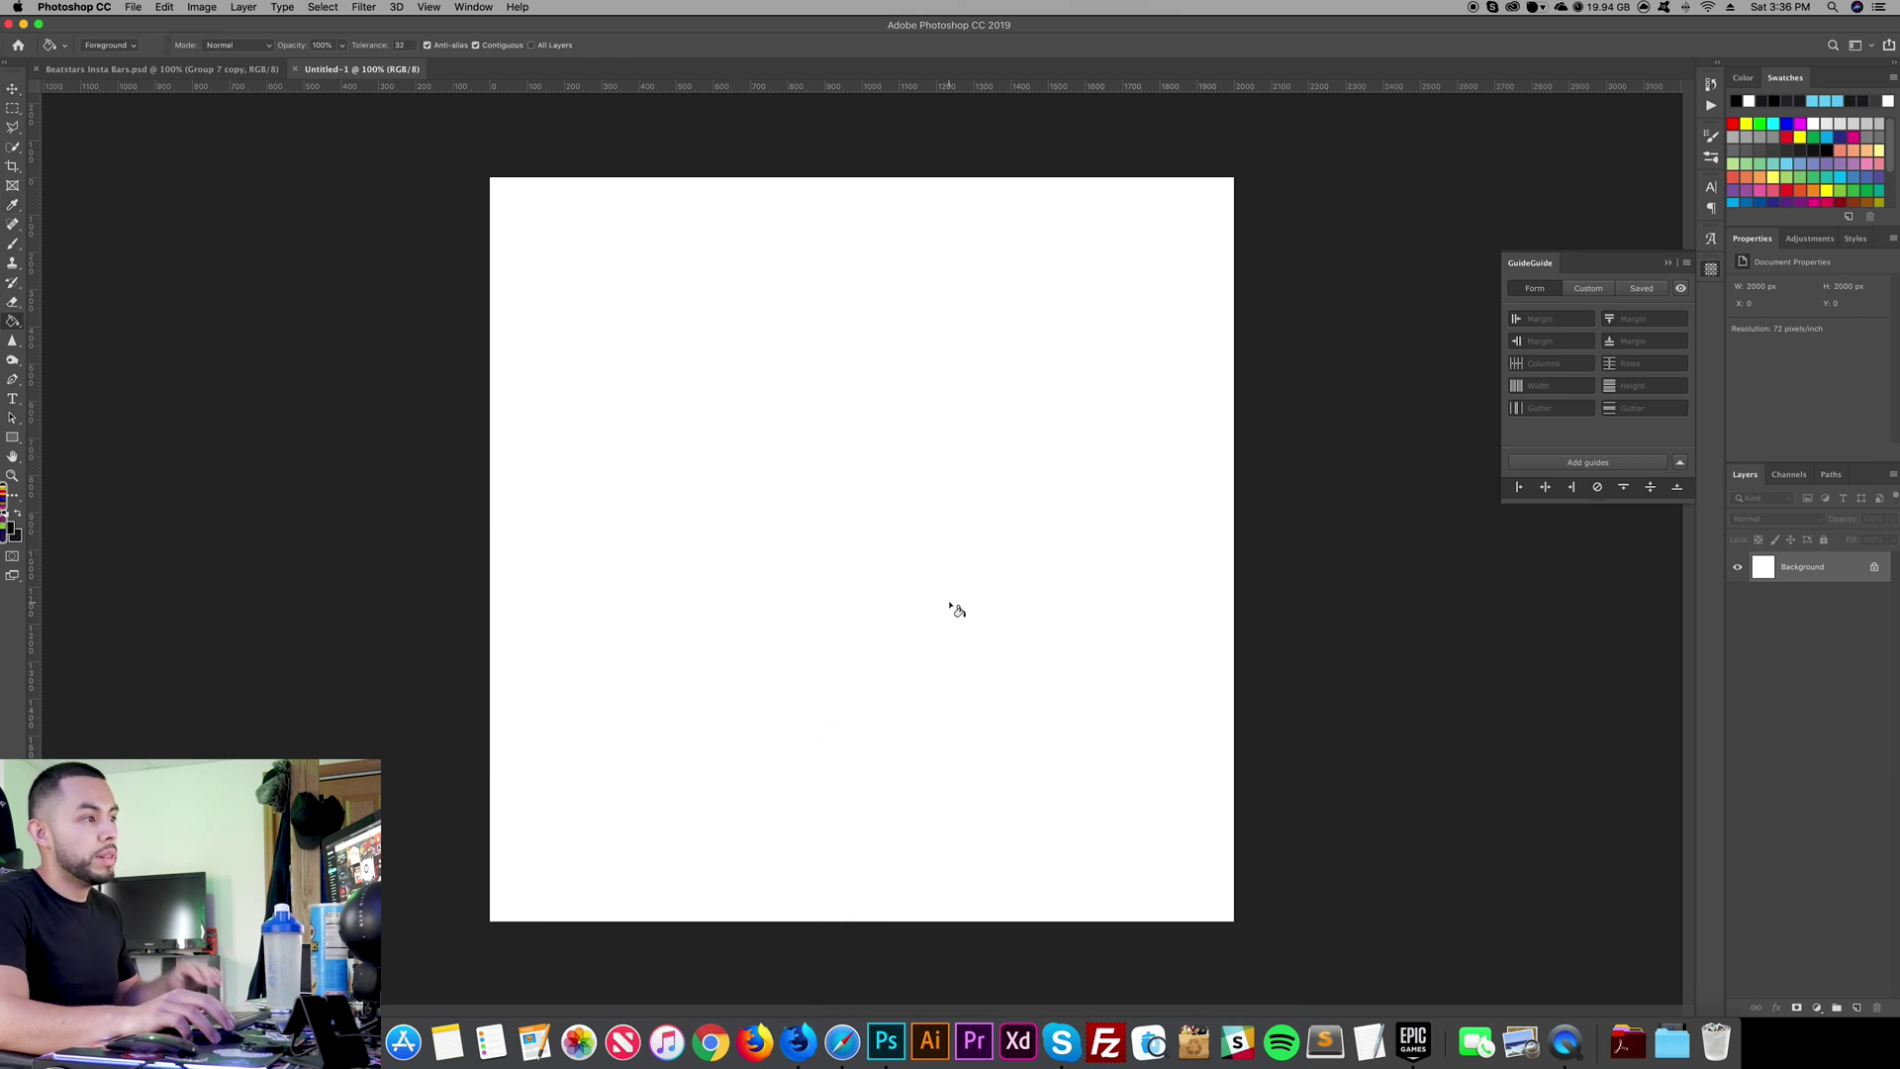
{"action": "left_click", "coordinate": [909, 562]}
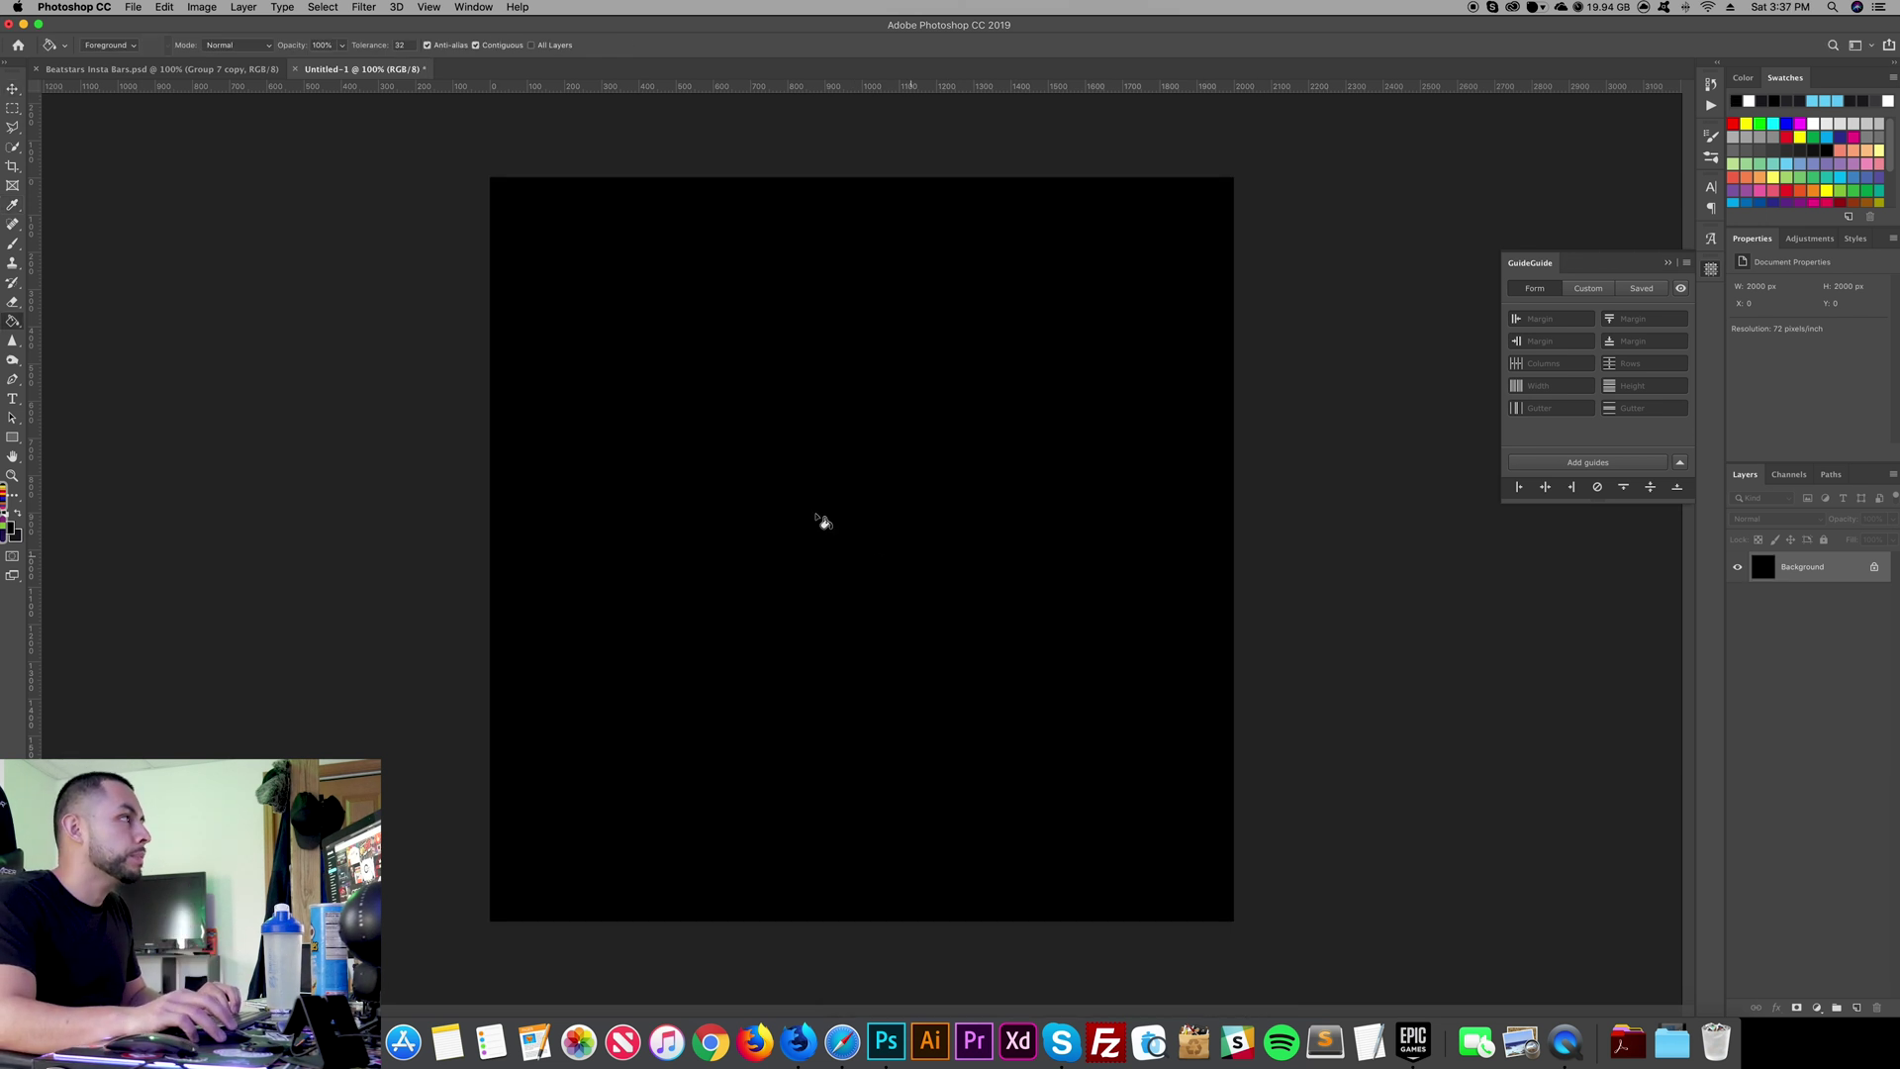
{"action": "key", "text": "v"}
Step: Review the Beatstars Insta Bars design and set the blank document's foreground colour to near-black RGB 25, 24, 28
{"action": "left_click", "coordinate": [122, 72]}
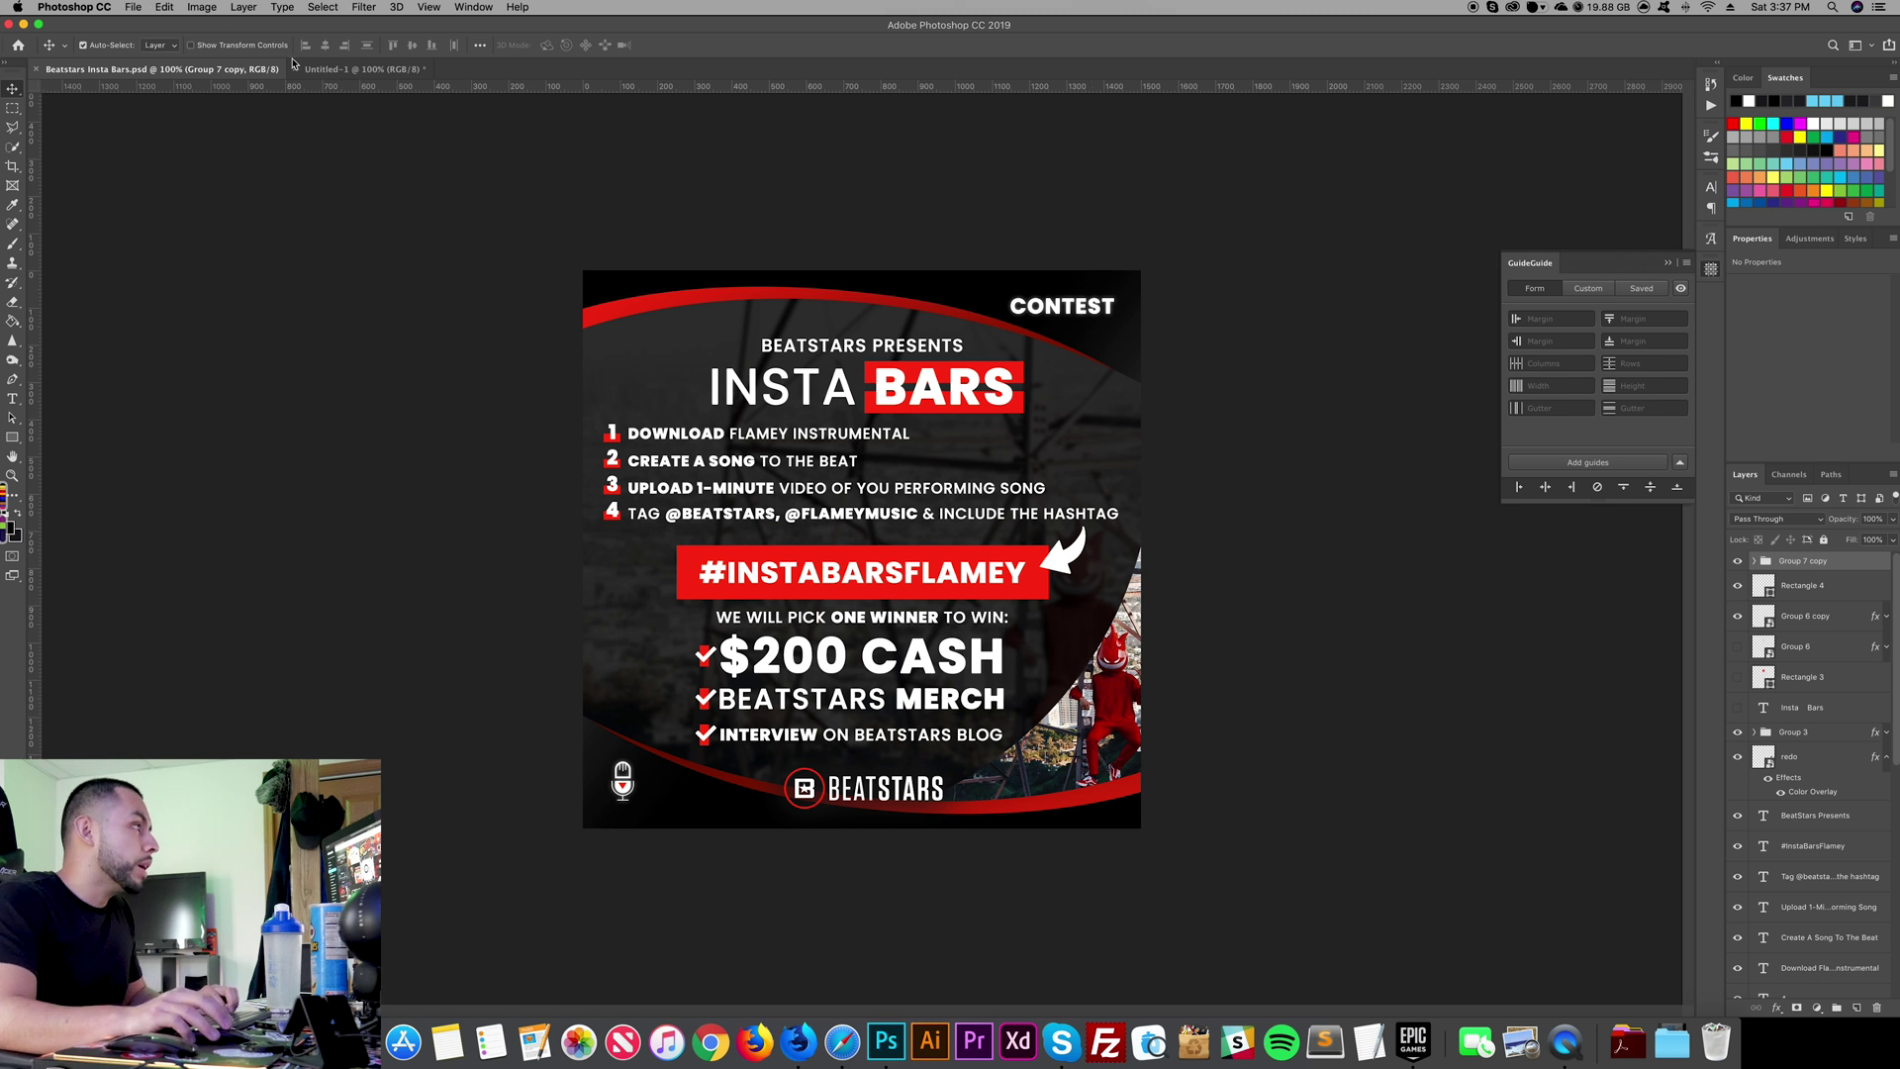
{"action": "left_click", "coordinate": [302, 68]}
{"action": "left_click", "coordinate": [21, 521]}
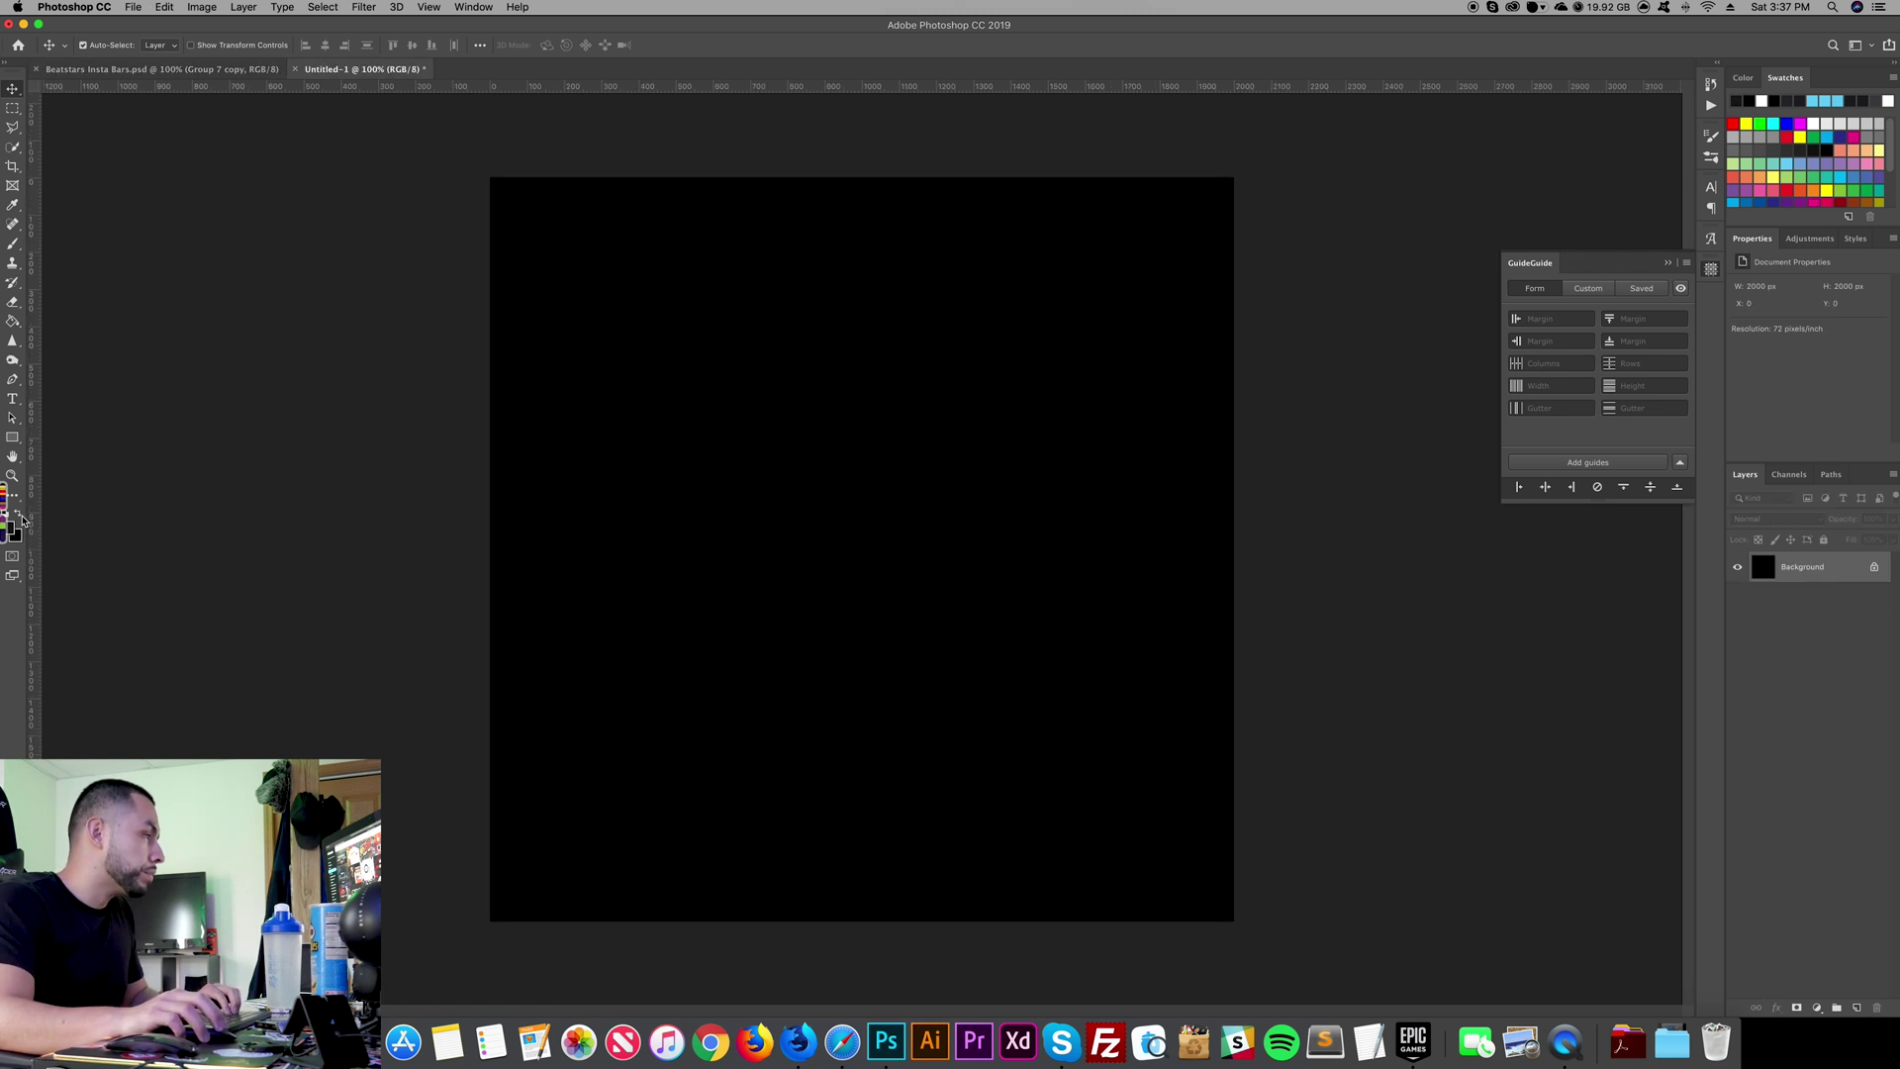
{"action": "left_click", "coordinate": [14, 530]}
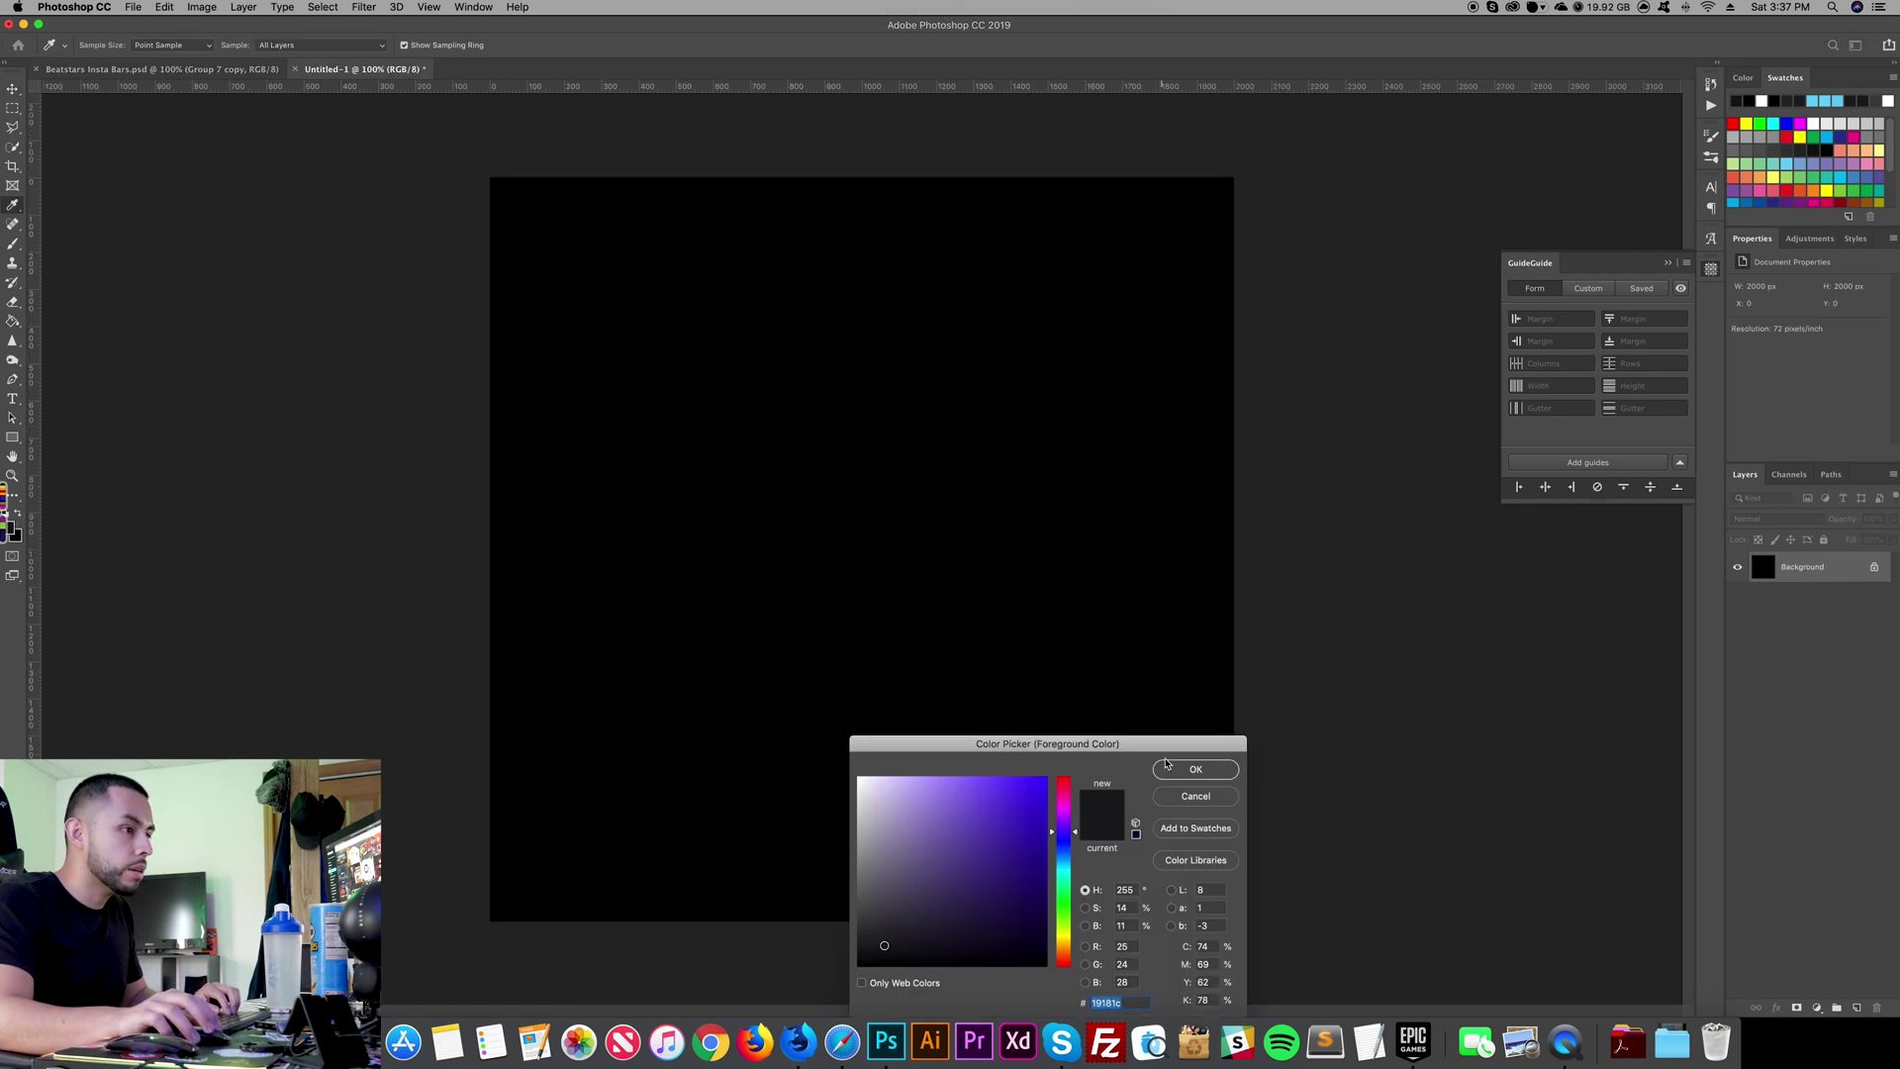
{"action": "left_click", "coordinate": [1200, 770]}
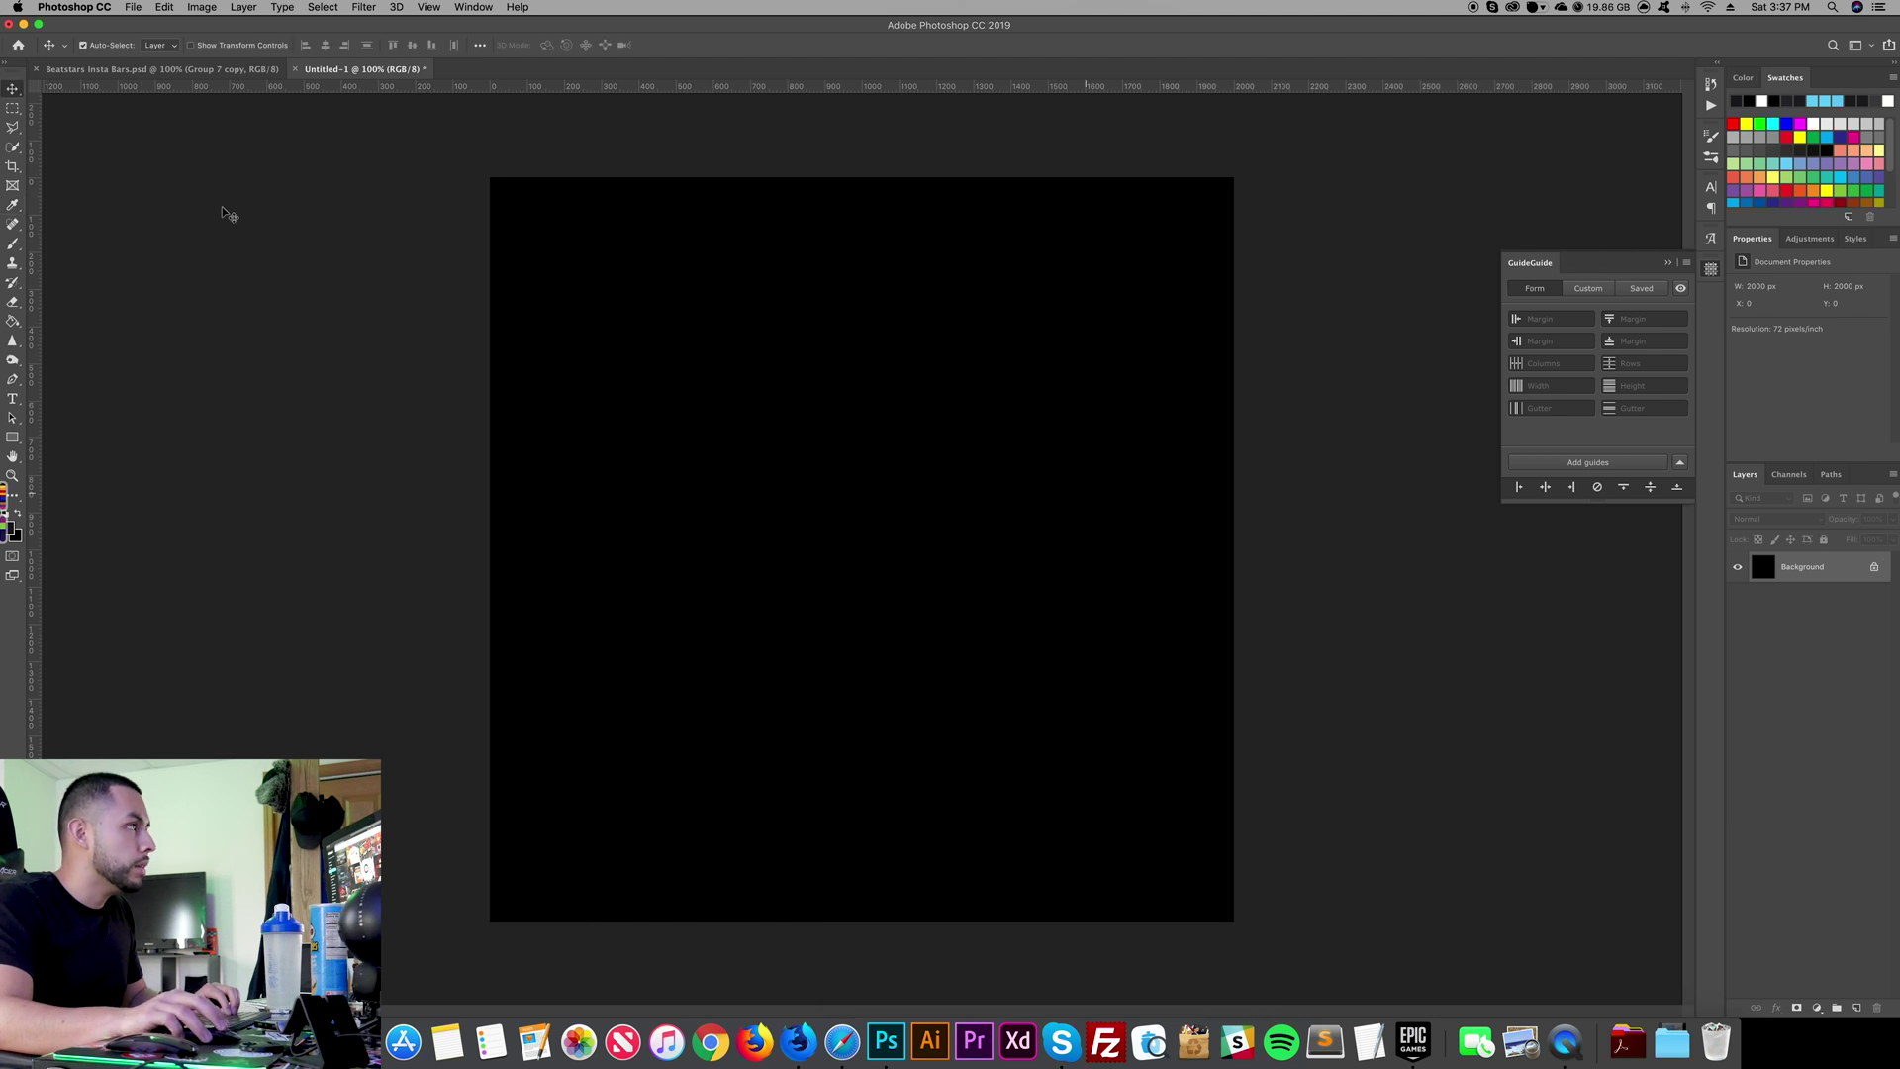
Step: Add a new layer and fill it with the red sampled from the curved band in the Beatstars Insta Bars design
{"action": "left_click", "coordinate": [1857, 1006]}
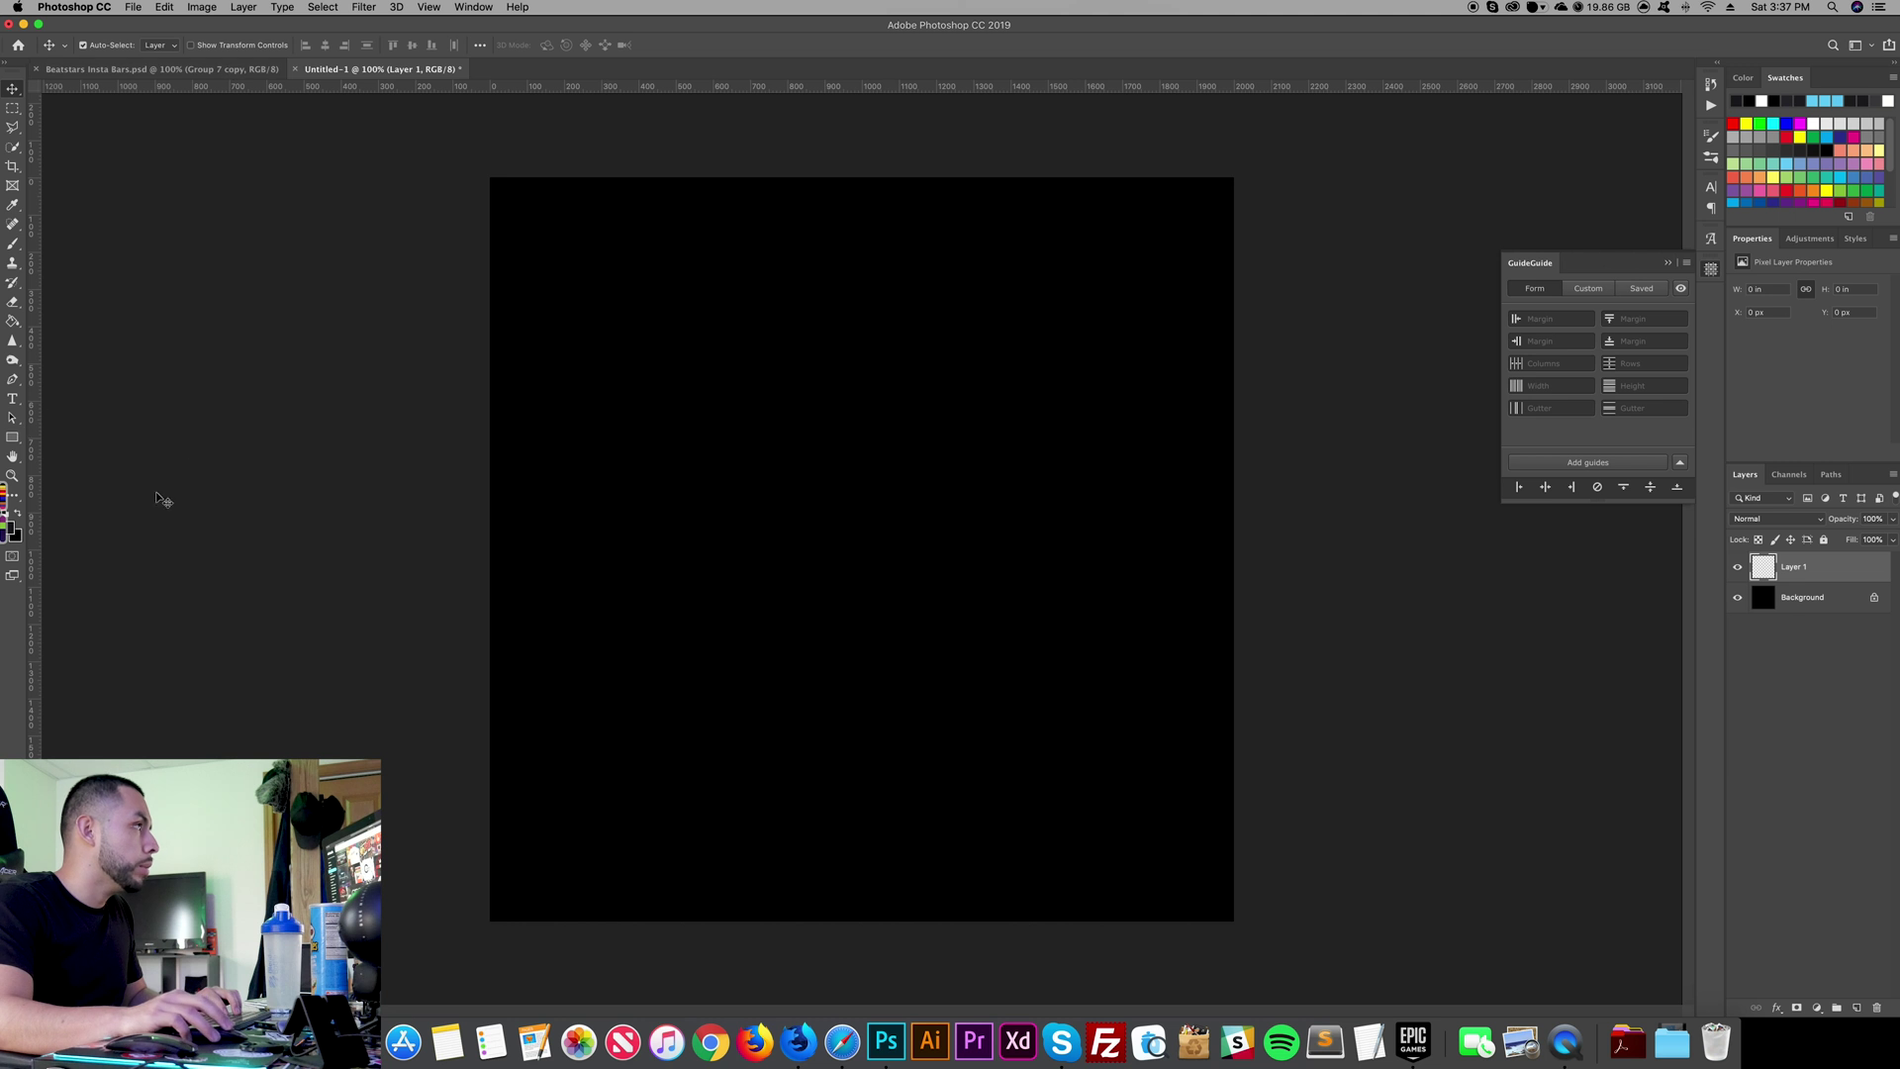
{"action": "left_click", "coordinate": [237, 69]}
{"action": "key", "text": "i"}
{"action": "left_click", "coordinate": [591, 307]}
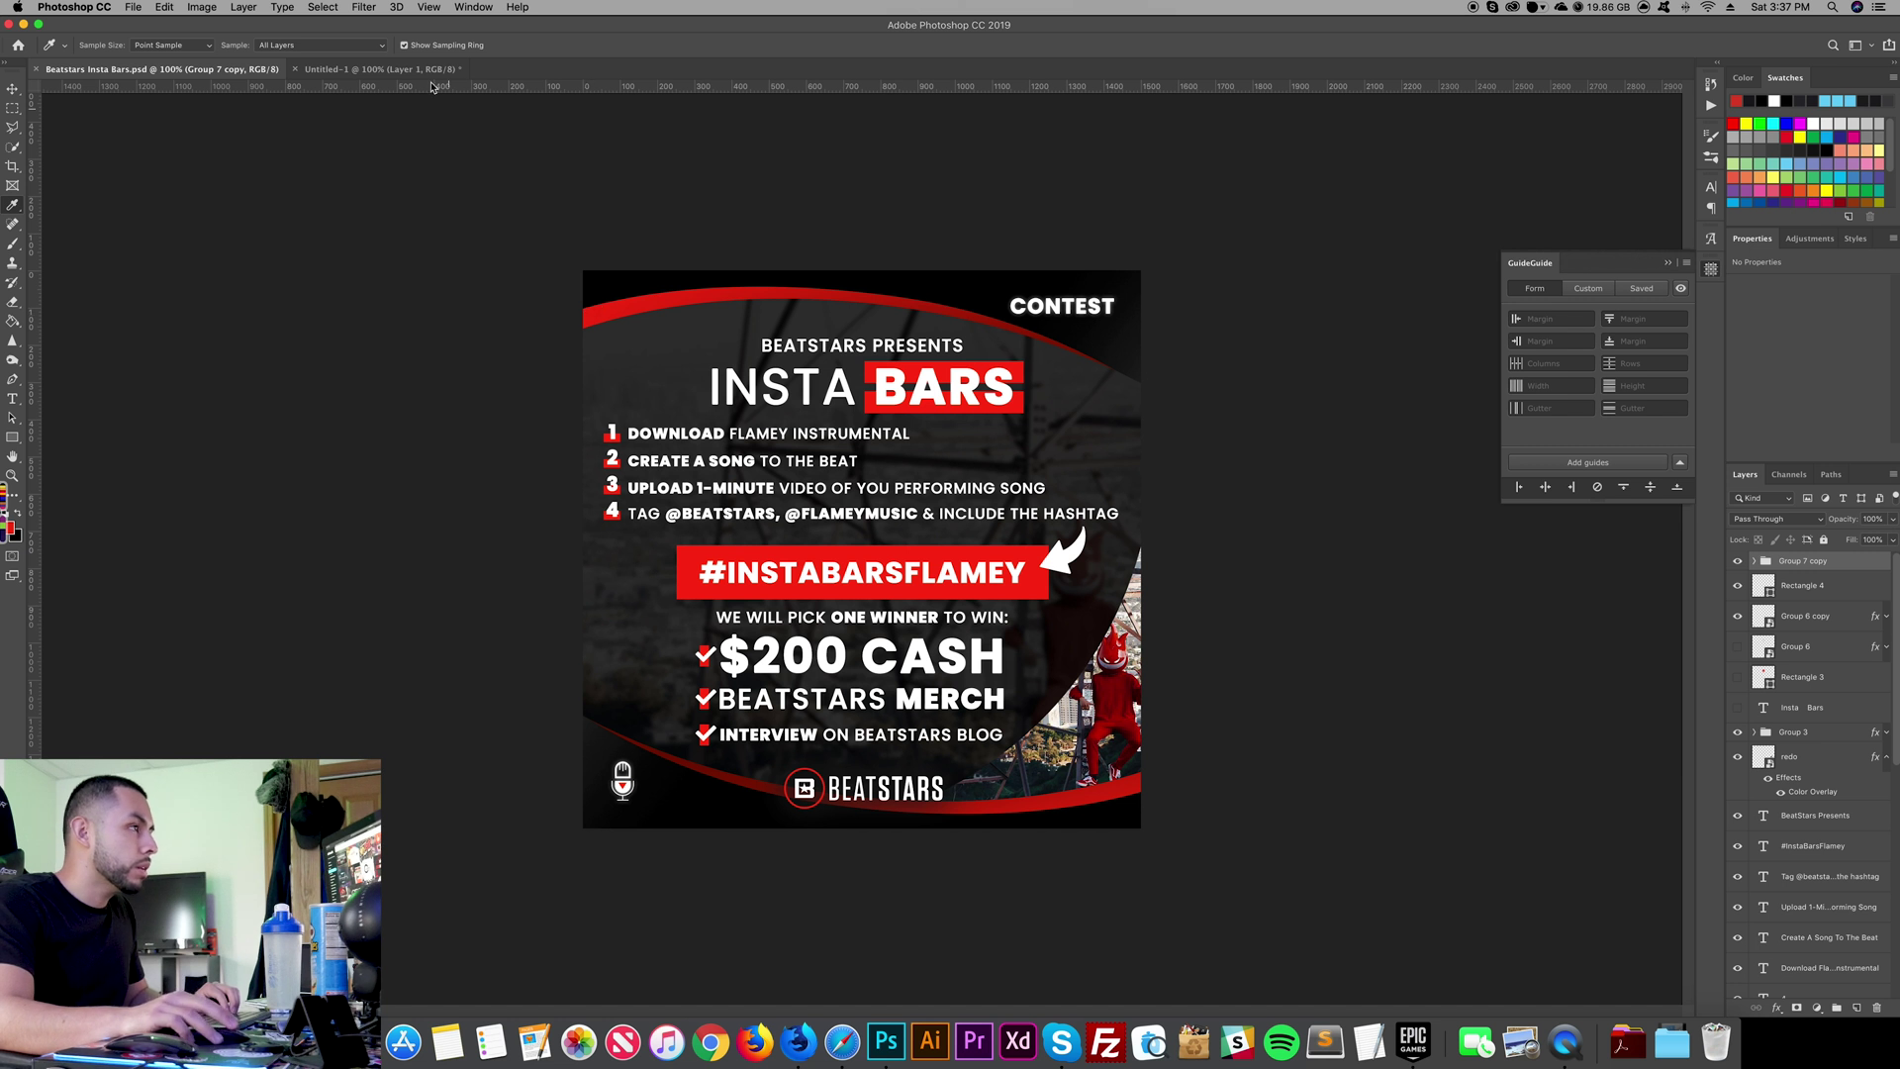
{"action": "left_click", "coordinate": [432, 71]}
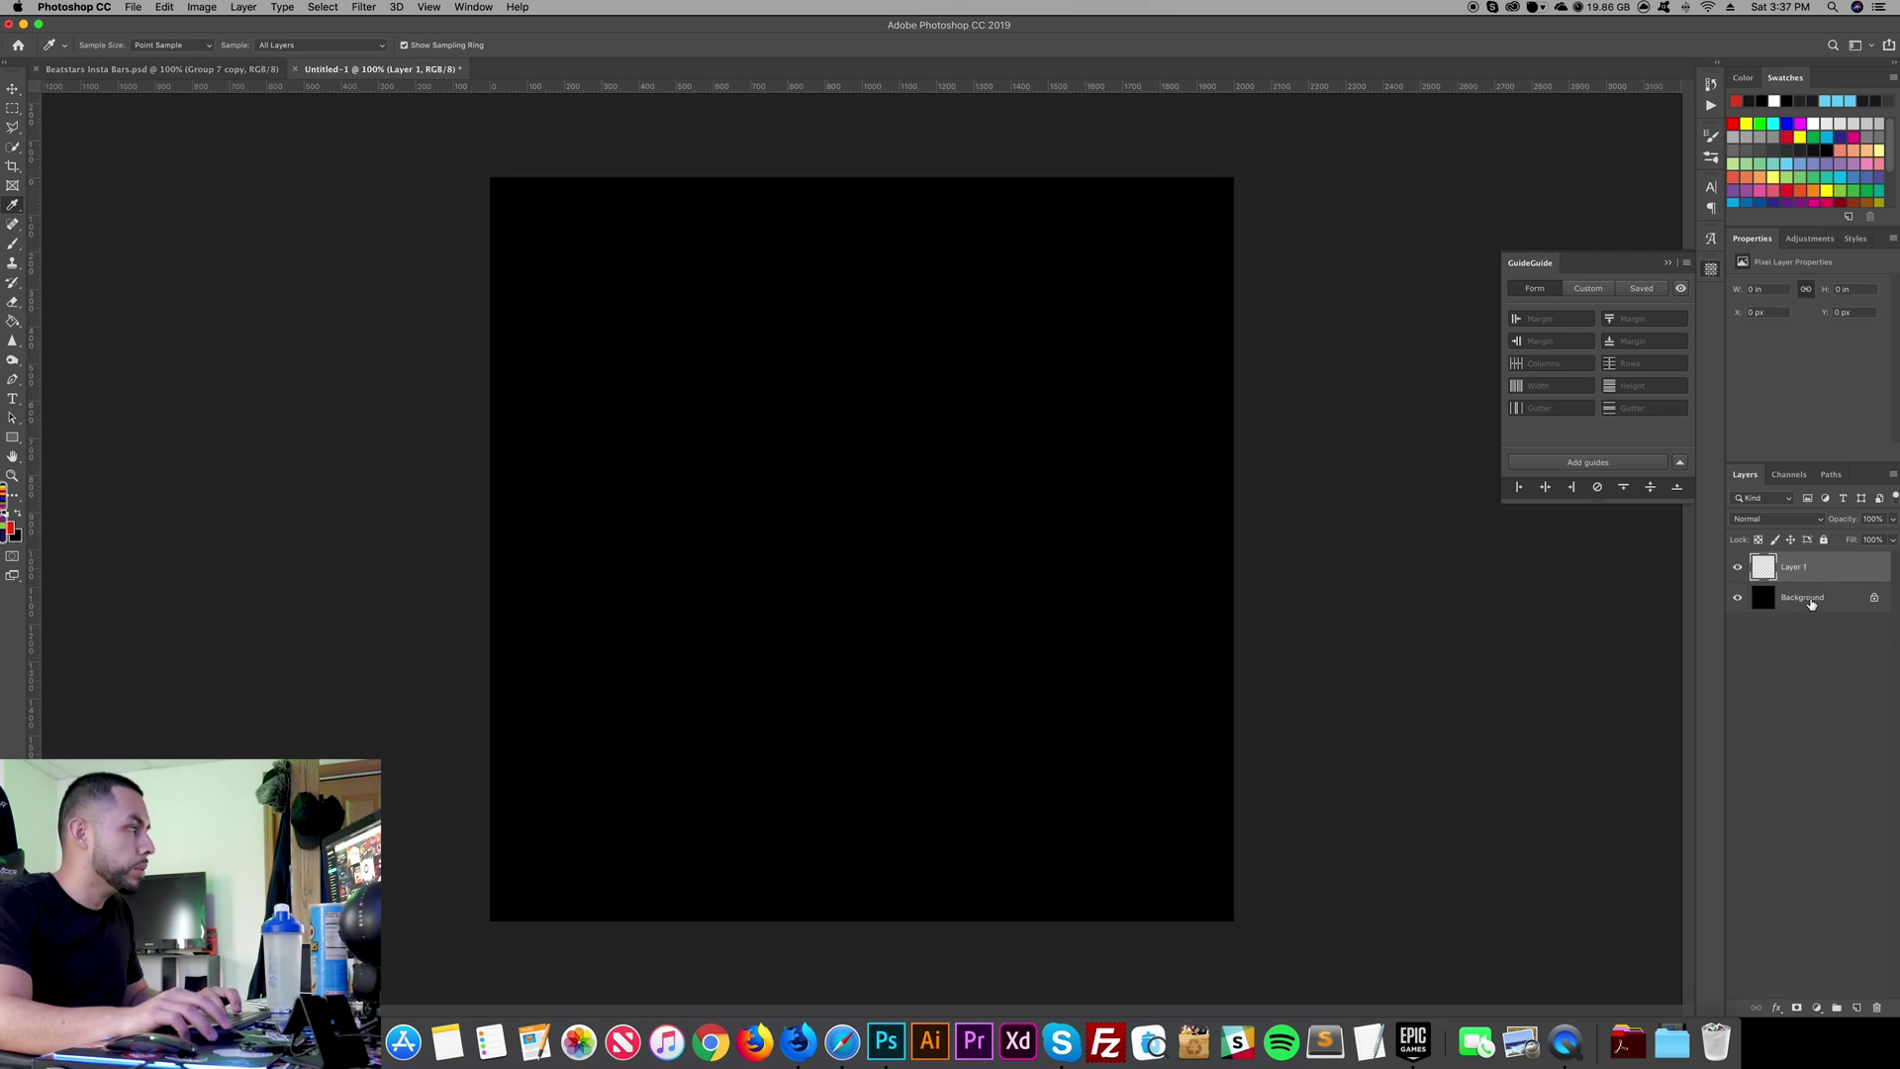
{"action": "key", "text": "g"}
{"action": "left_click", "coordinate": [773, 521]}
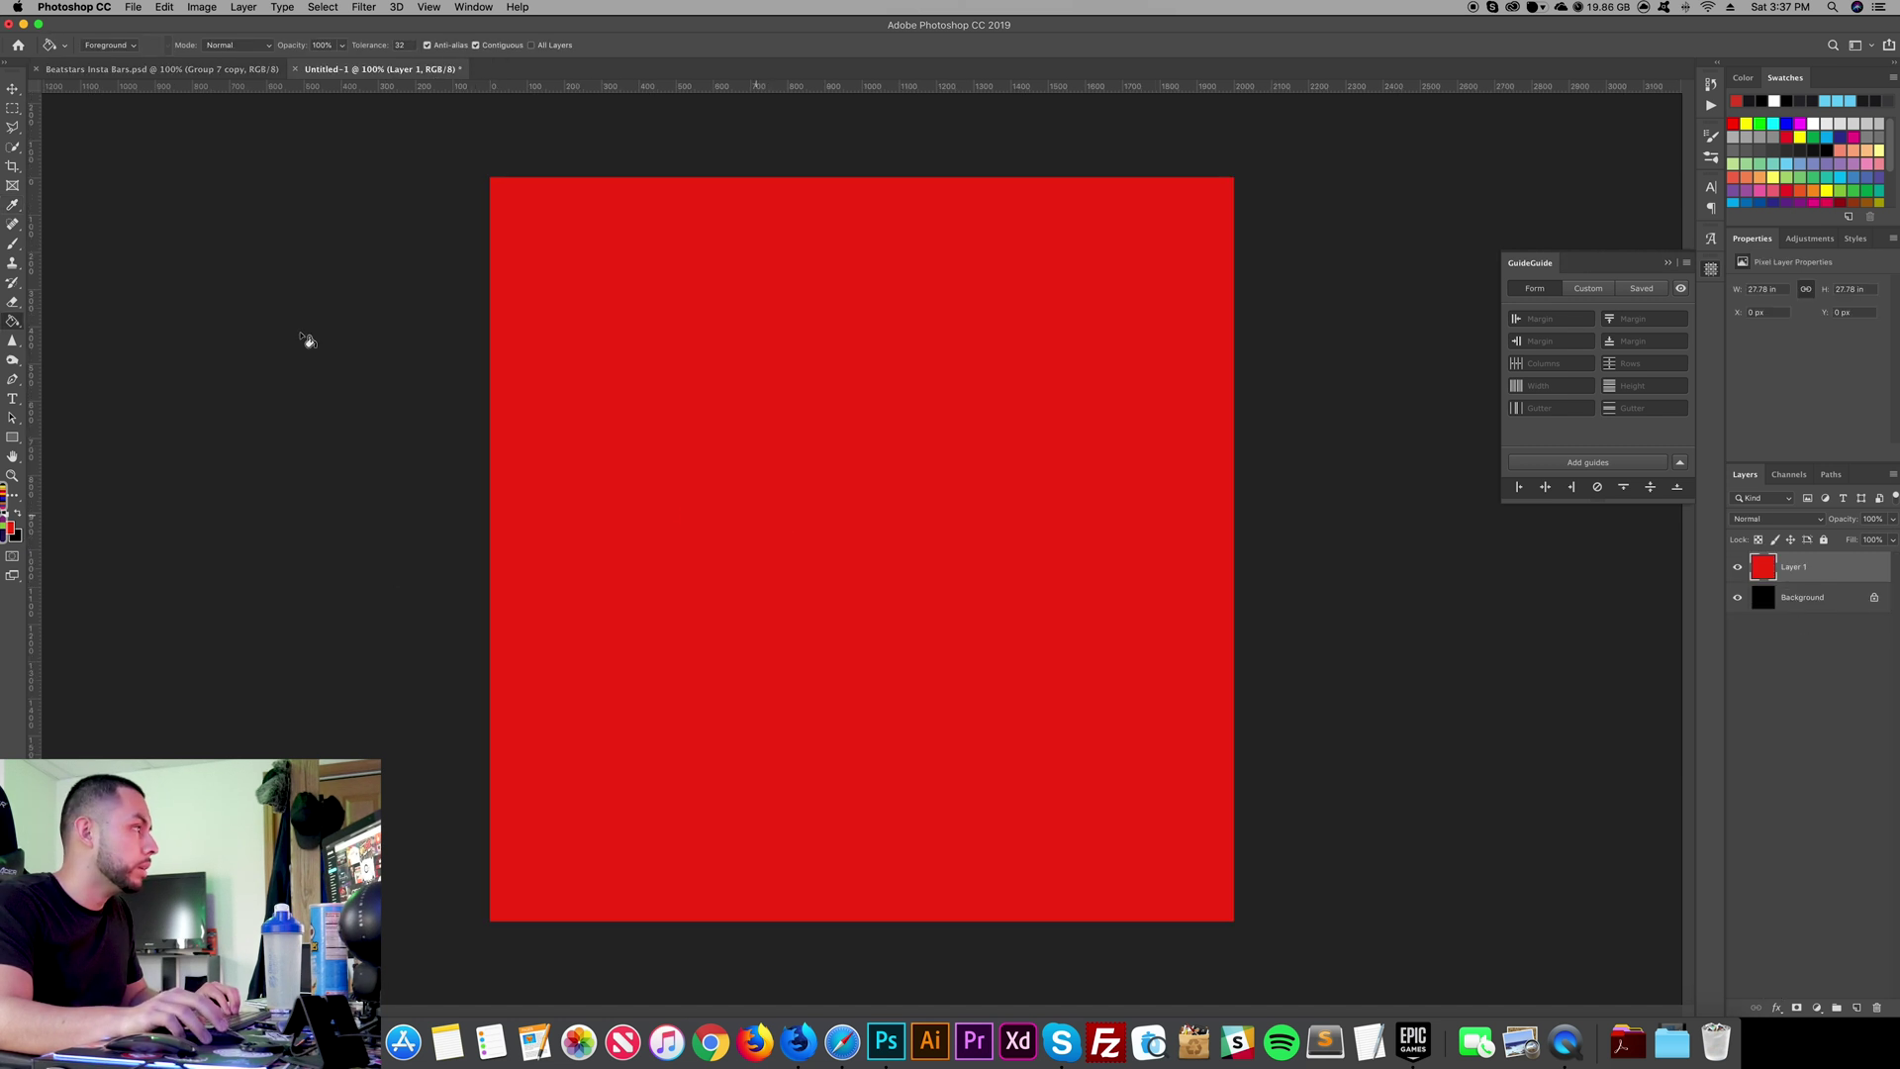
{"action": "left_click", "coordinate": [12, 437]}
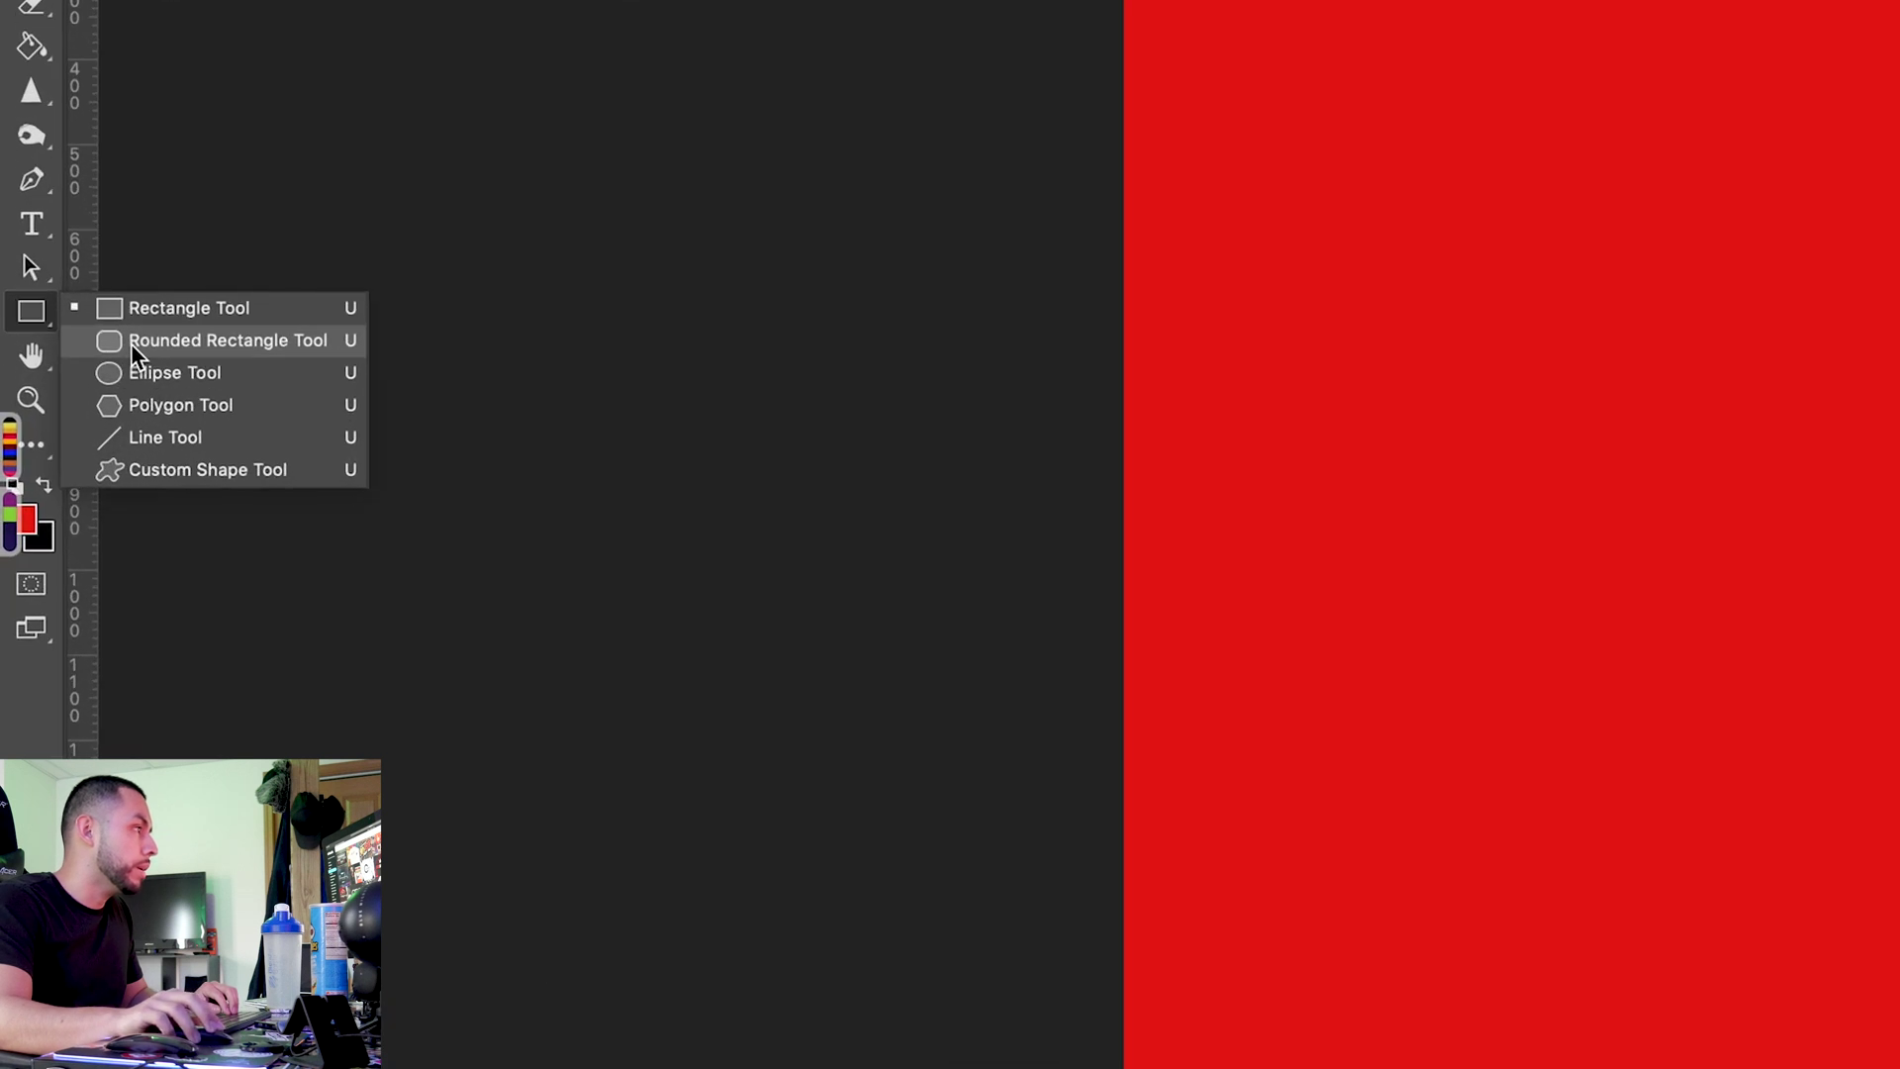
{"action": "left_click", "coordinate": [187, 339]}
{"action": "left_click_drag", "start_coordinate": [437, 205], "coordinate": [1491, 811]}
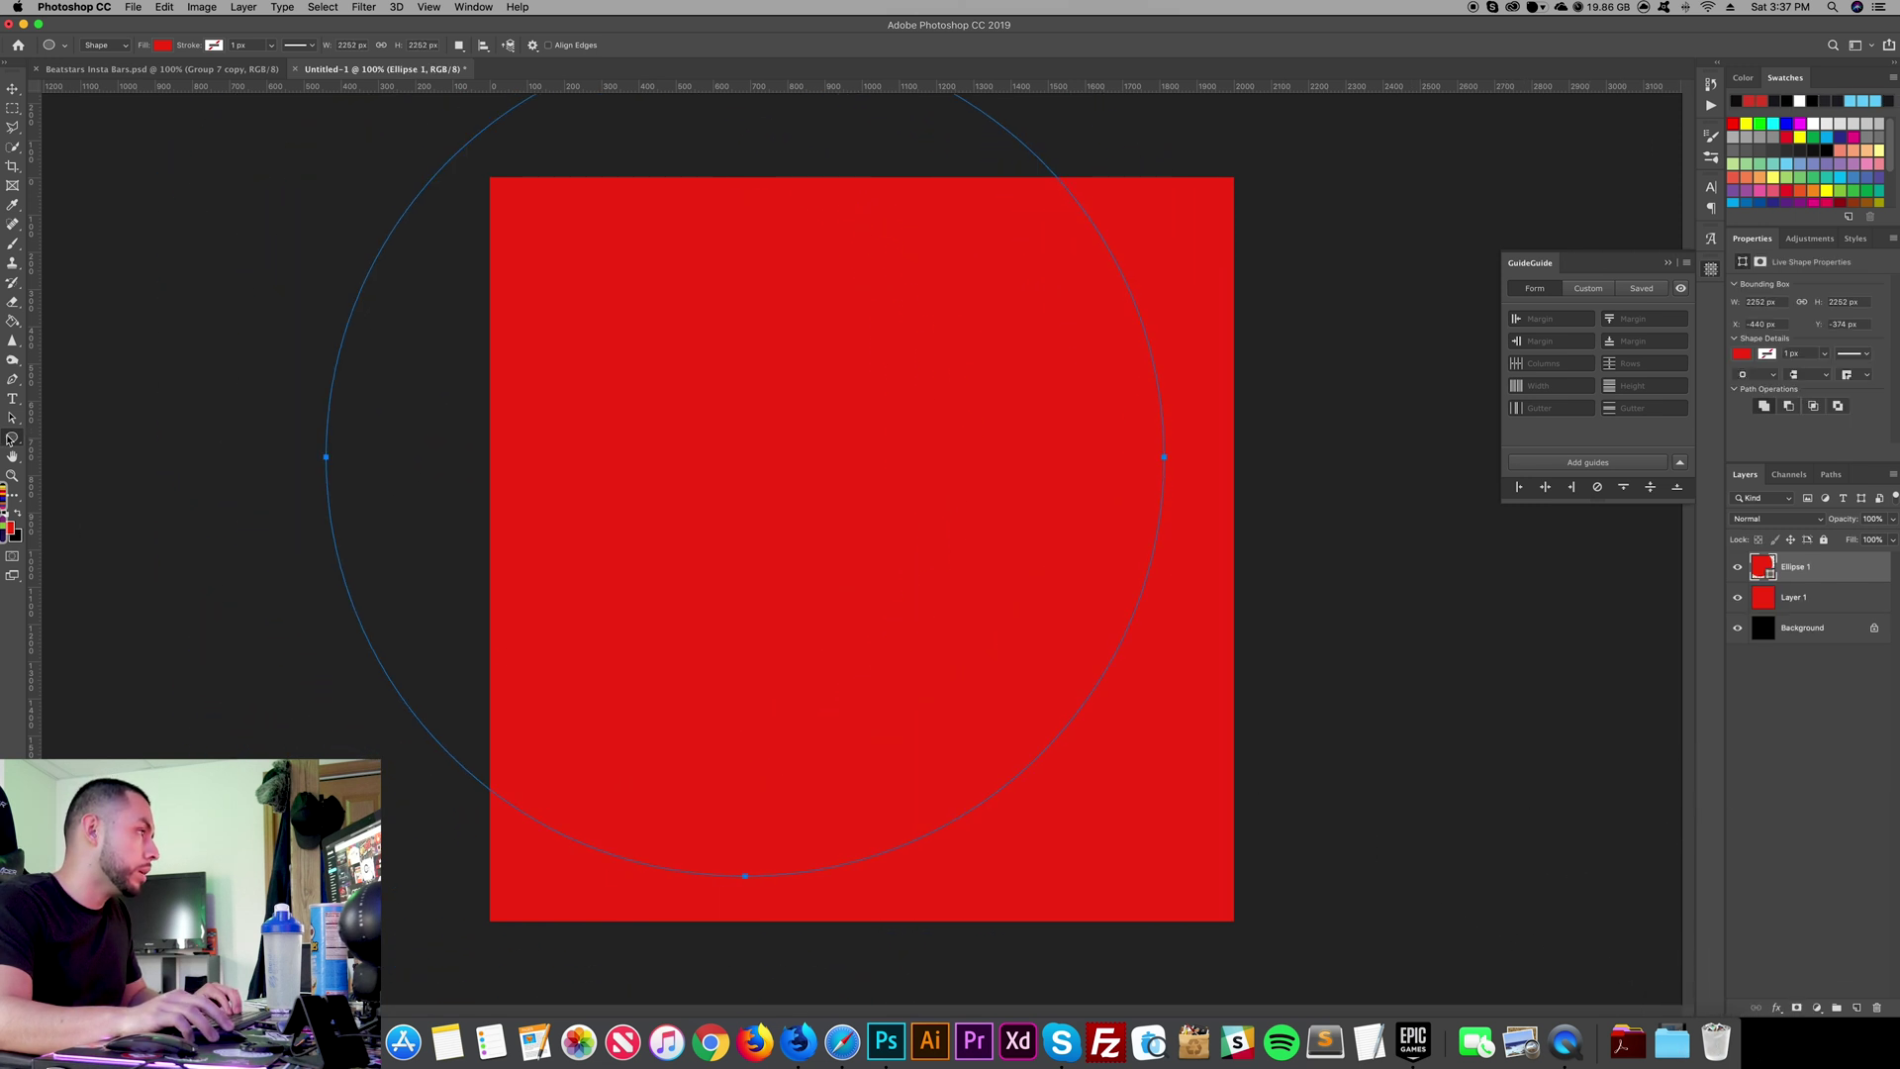
{"action": "left_click", "coordinate": [10, 439]}
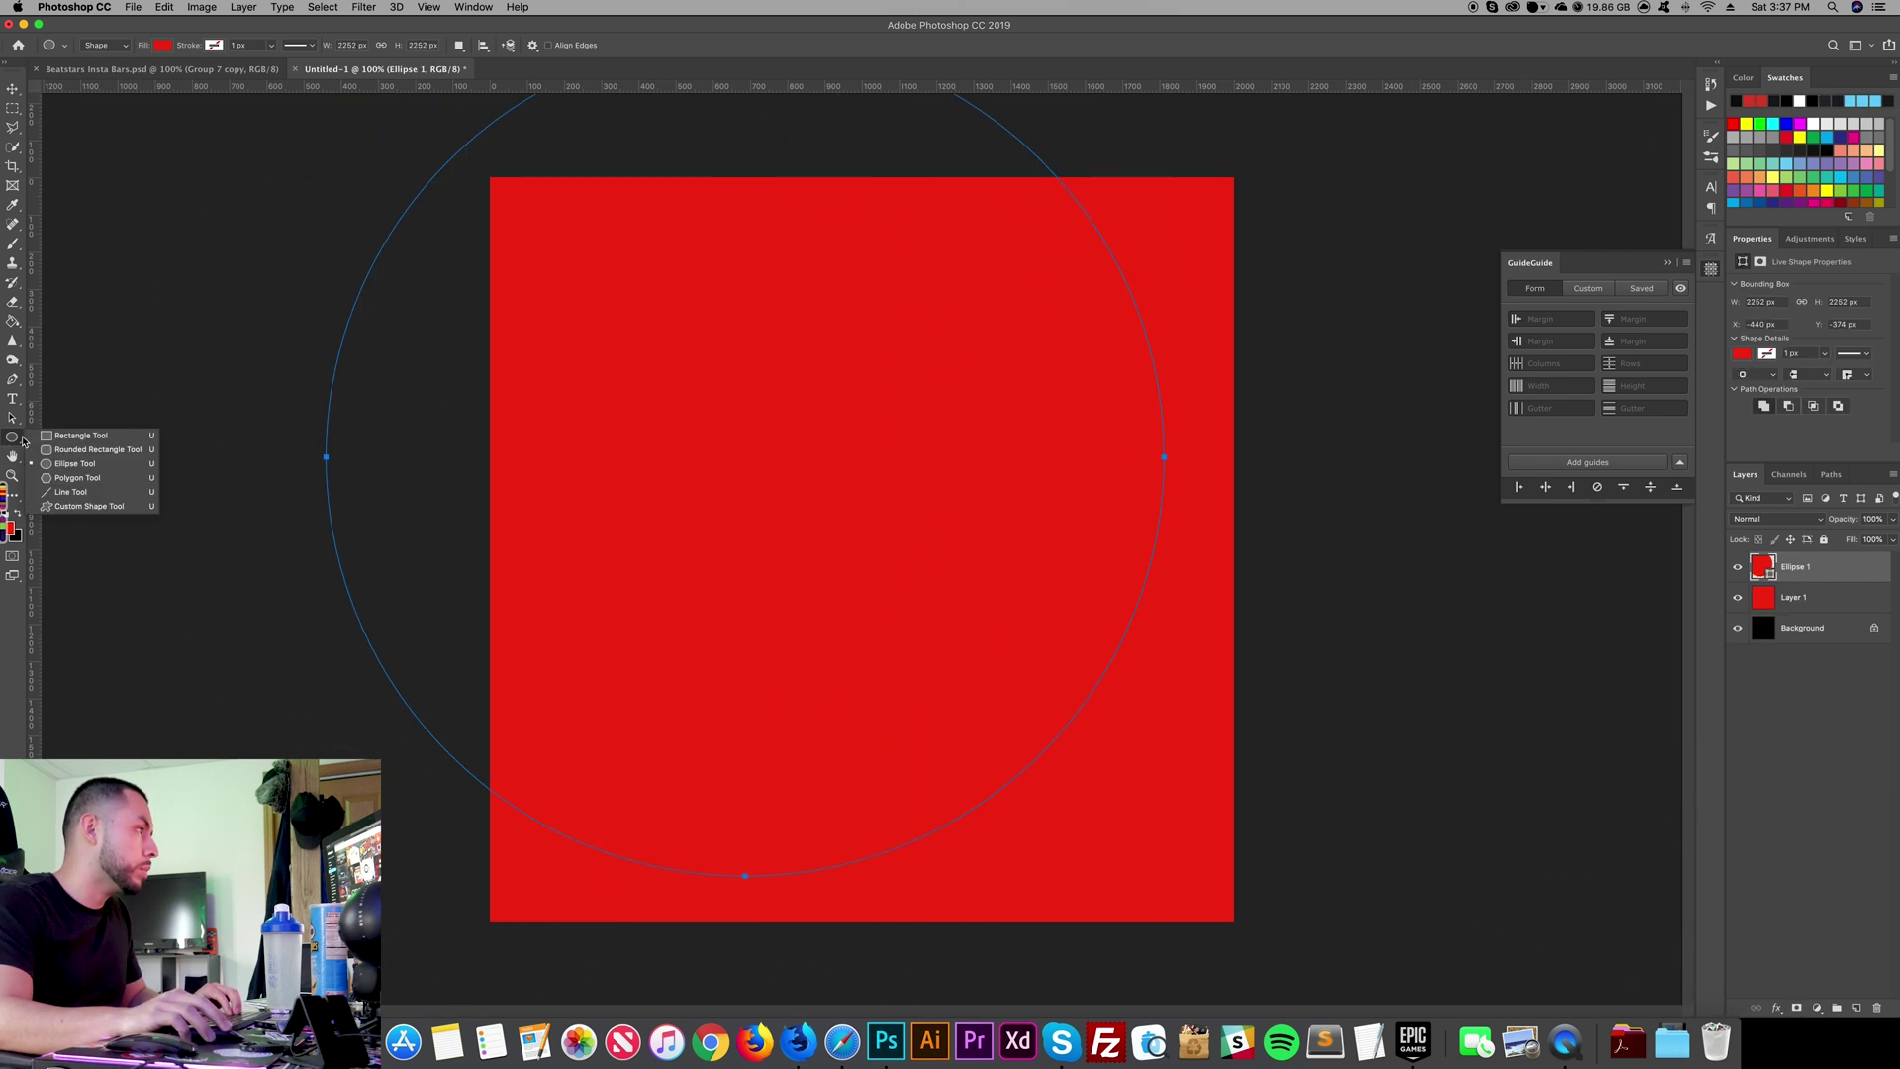
{"action": "left_click", "coordinate": [85, 466]}
{"action": "key", "text": "super+z"}
Step: Draw an ellipse shape about 3693 × 2399 px extending past the canvas and delete the red layer's areas outside it
{"action": "left_click_drag", "start_coordinate": [807, 413], "coordinate": [1419, 1039]}
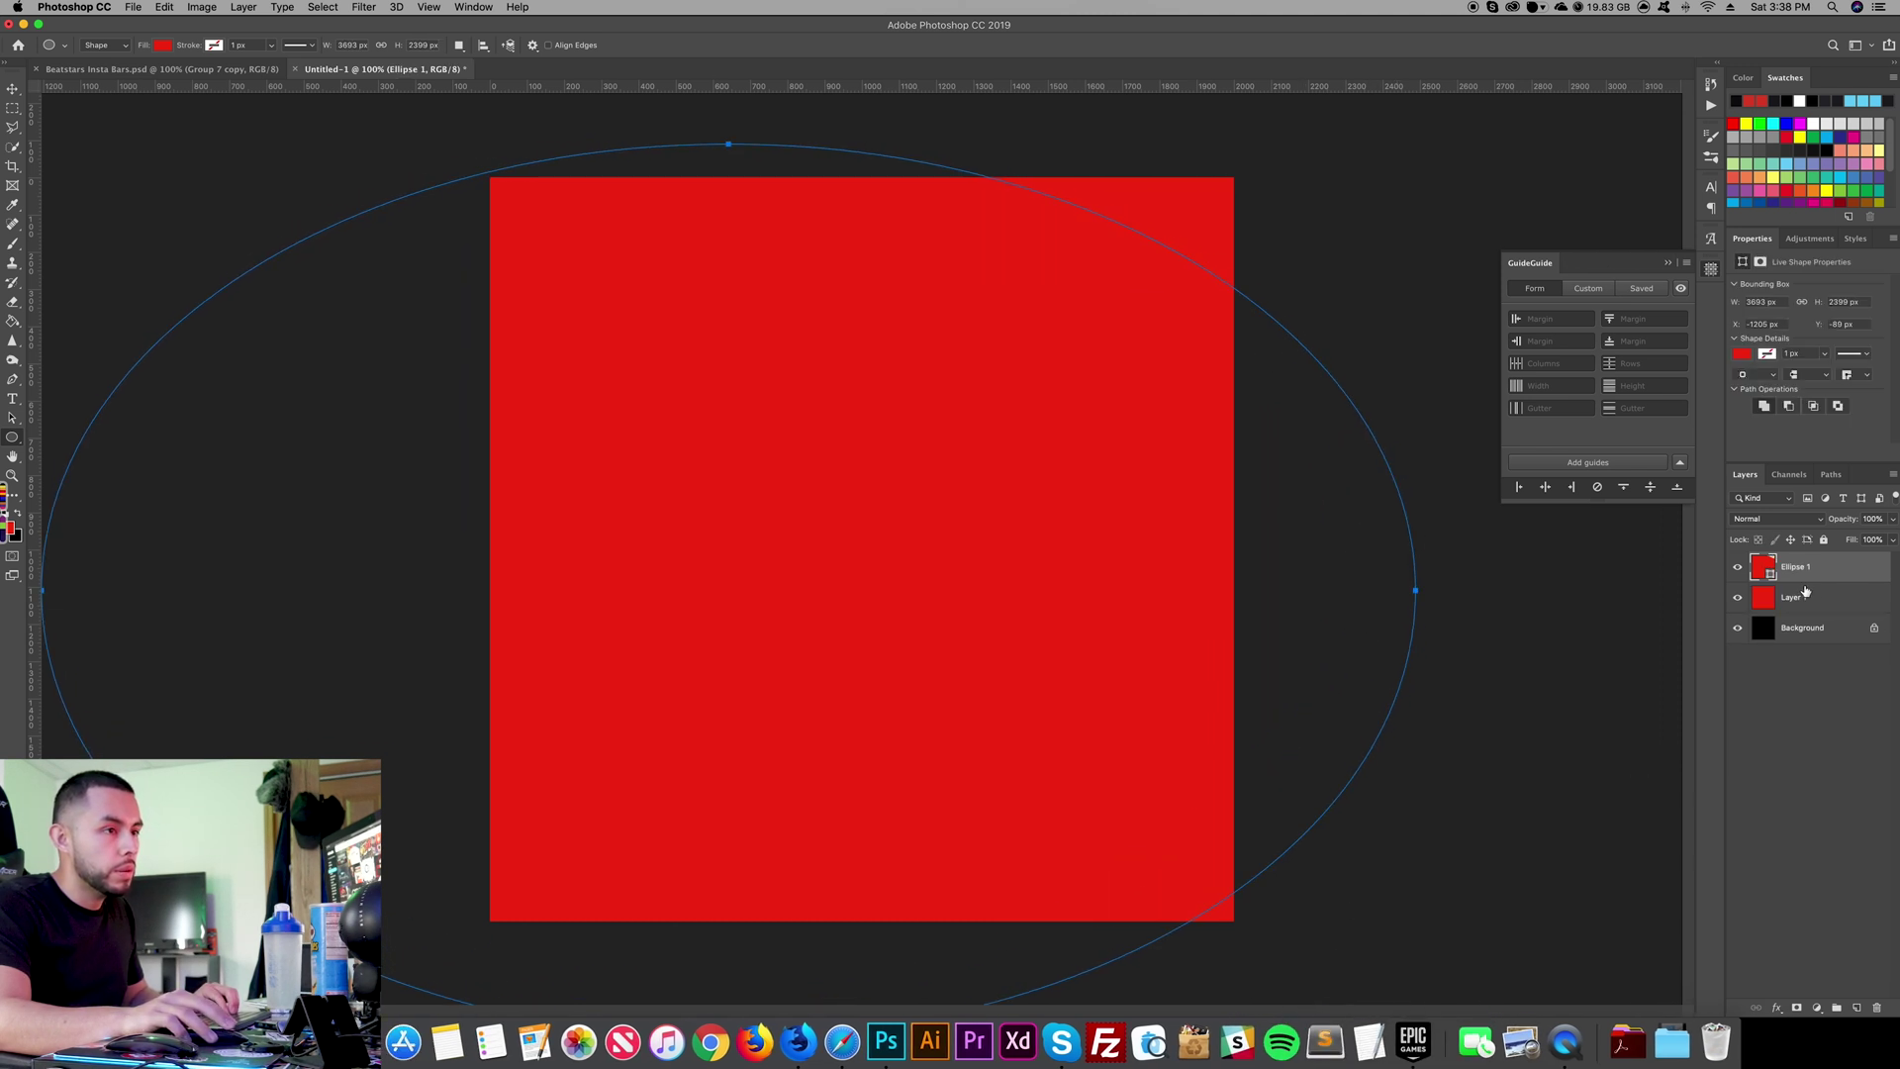
{"action": "left_click", "coordinate": [1762, 566], "text": "super"}
{"action": "left_click", "coordinate": [1824, 599]}
{"action": "key", "text": "super+shift+i"}
{"action": "key", "text": "v"}
{"action": "key", "text": "BackSpace"}
{"action": "key", "text": "super+d"}
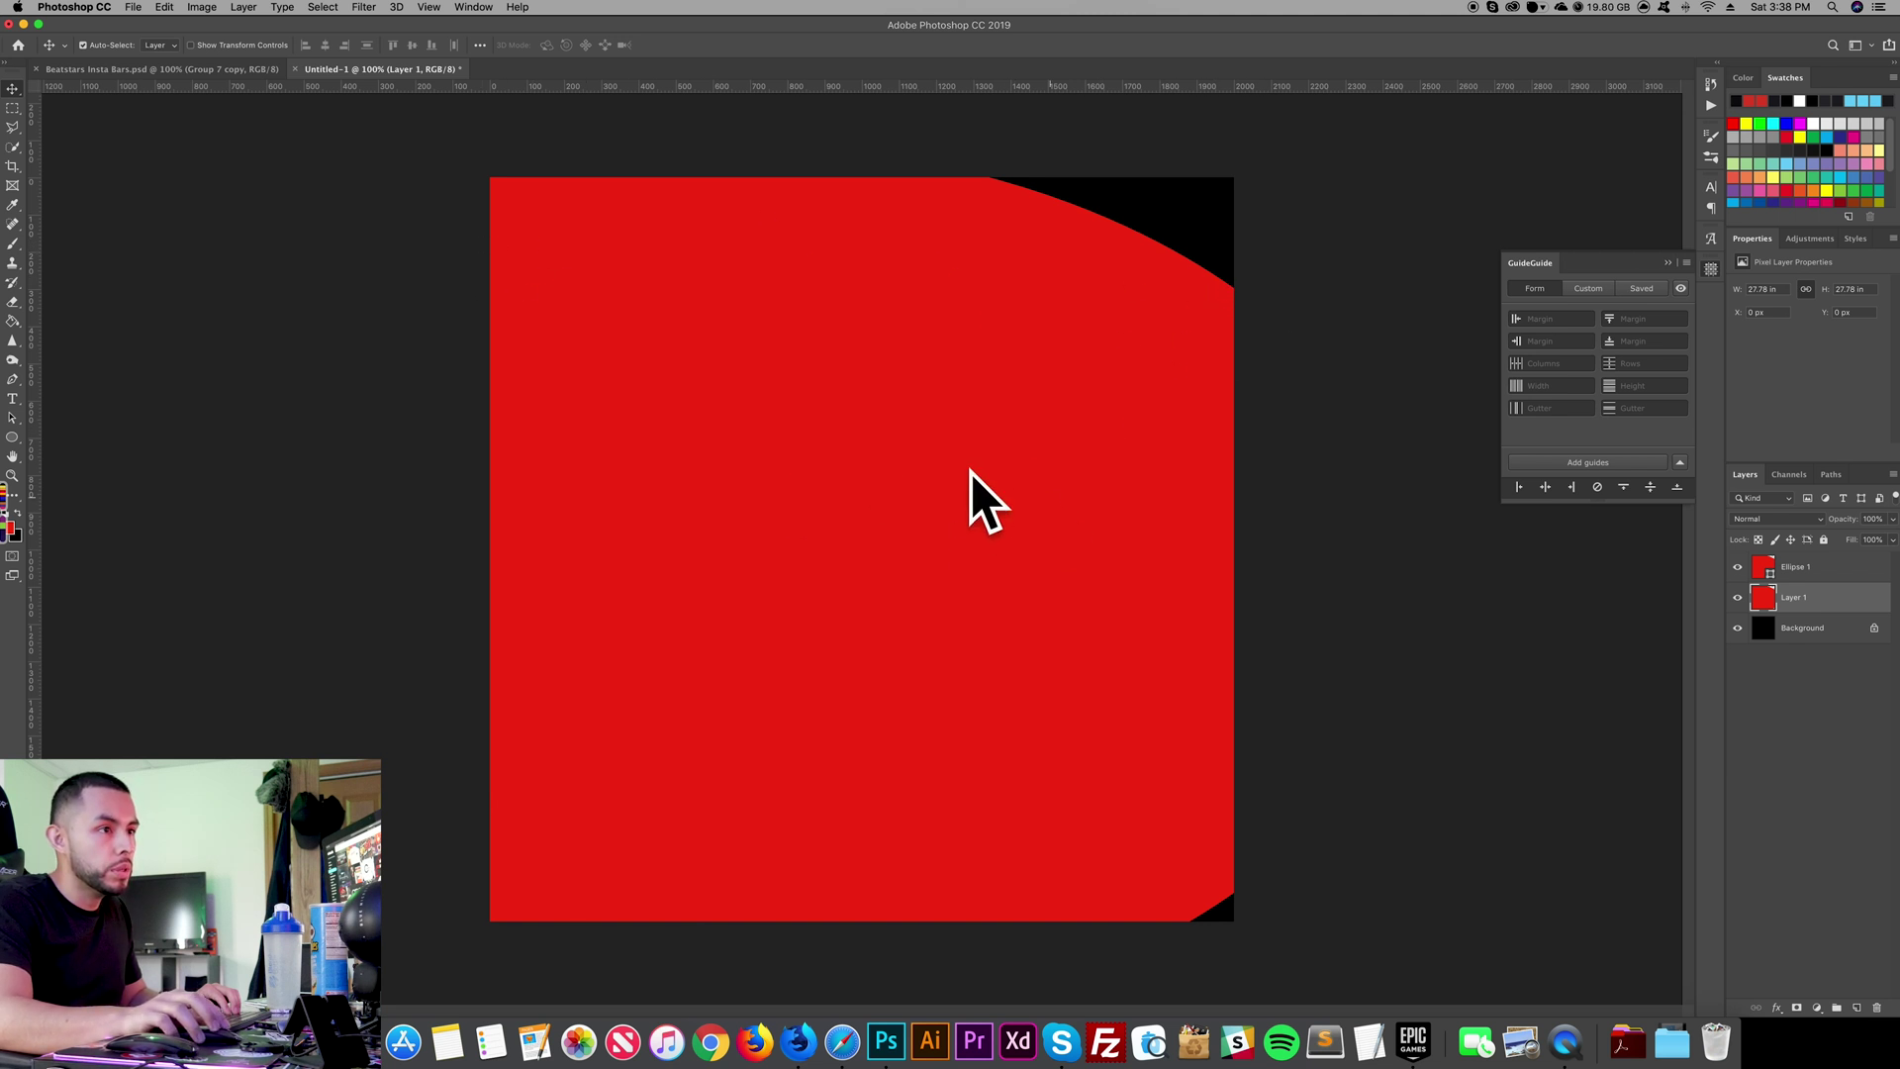
Step: Recolour the ellipse shape with the background's black and offset it to about X -893, Y 117 px, exposing a red arc
{"action": "left_click", "coordinate": [1768, 575]}
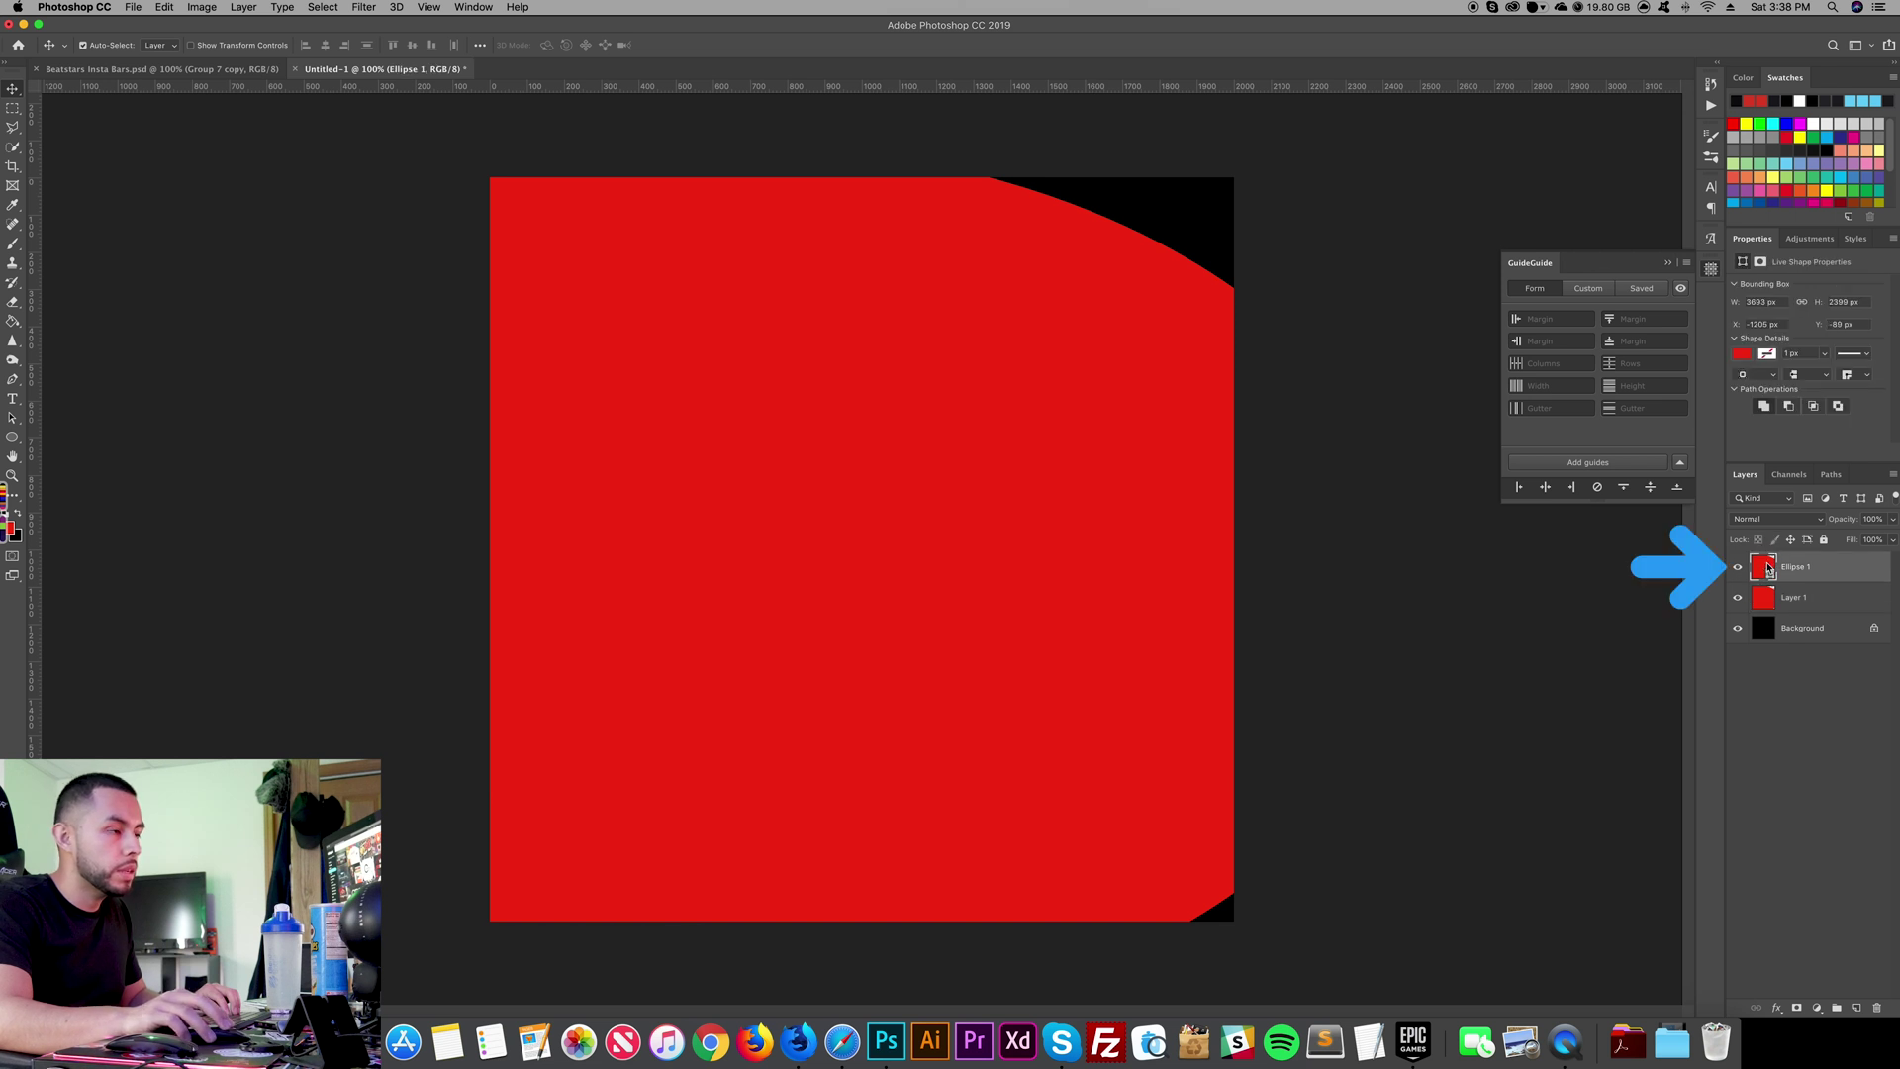
{"action": "double_click", "coordinate": [1769, 569]}
{"action": "left_click", "coordinate": [1196, 773]}
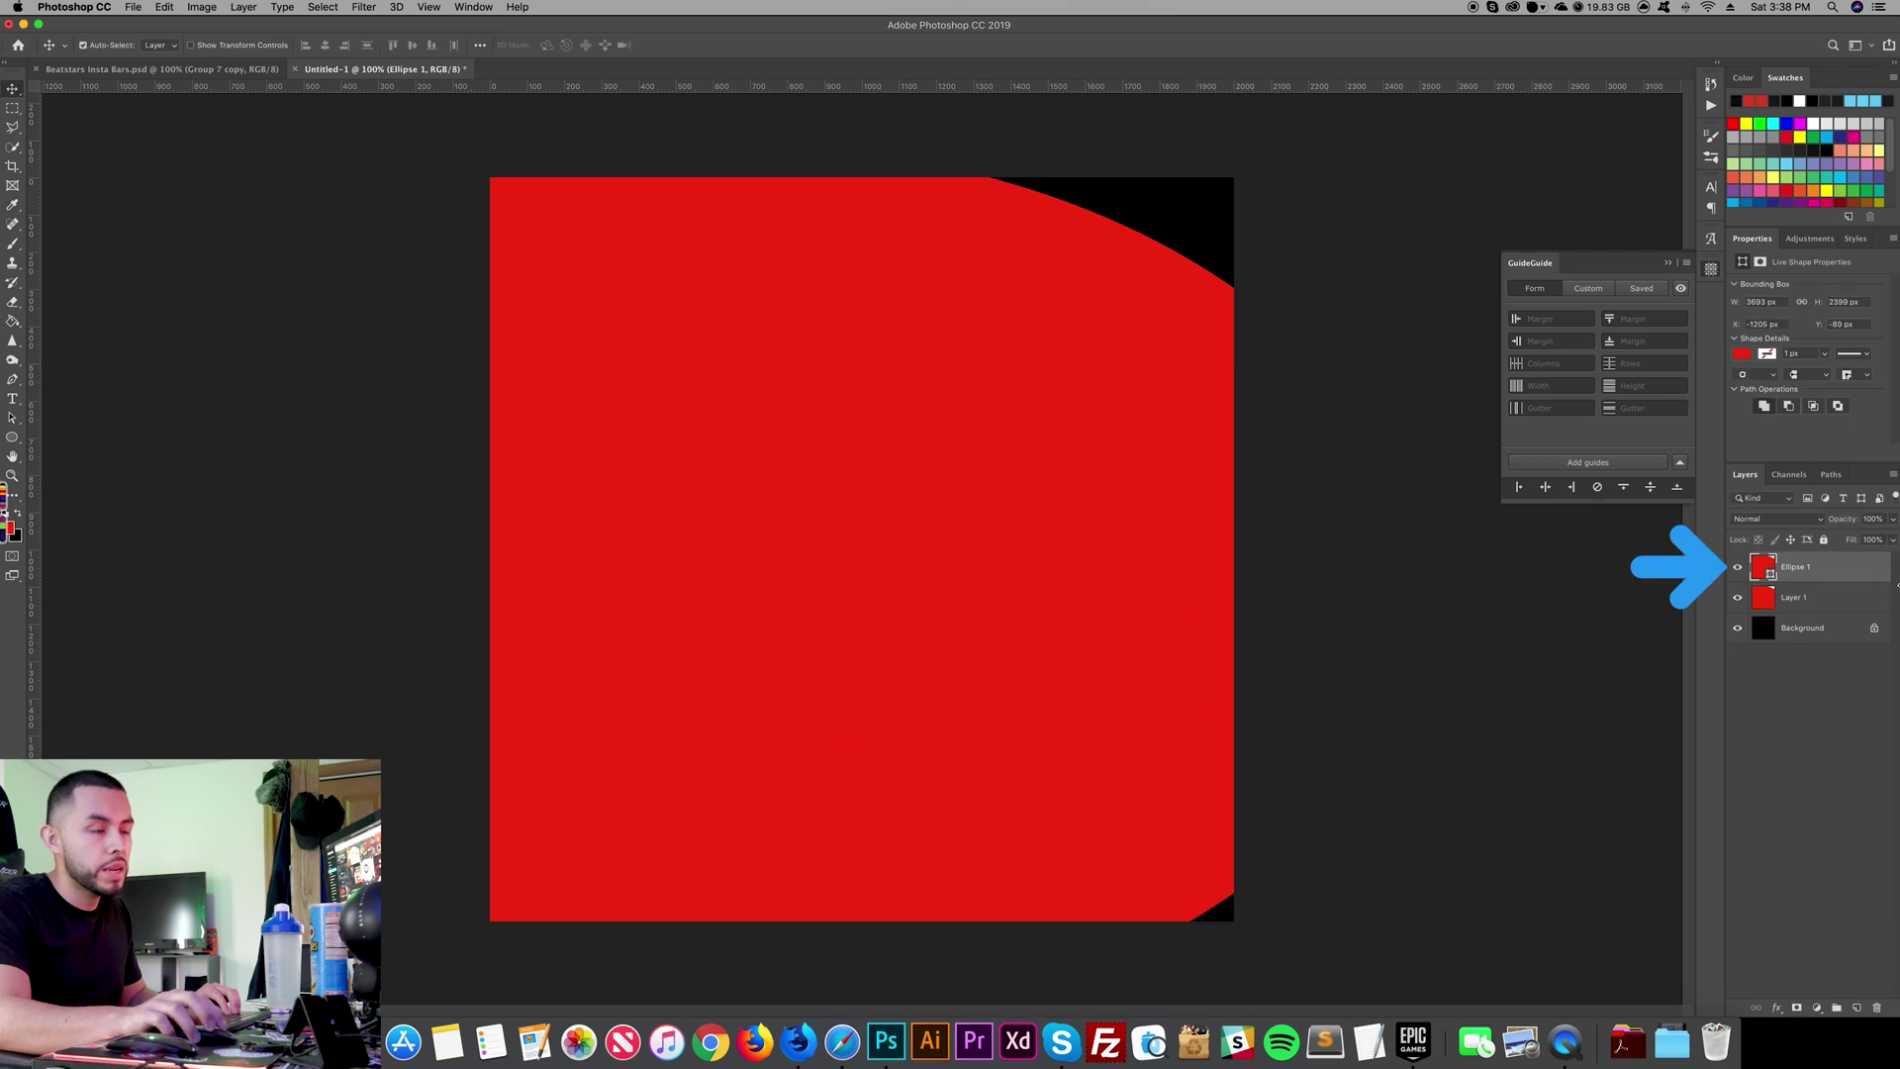
{"action": "double_click", "coordinate": [1771, 567]}
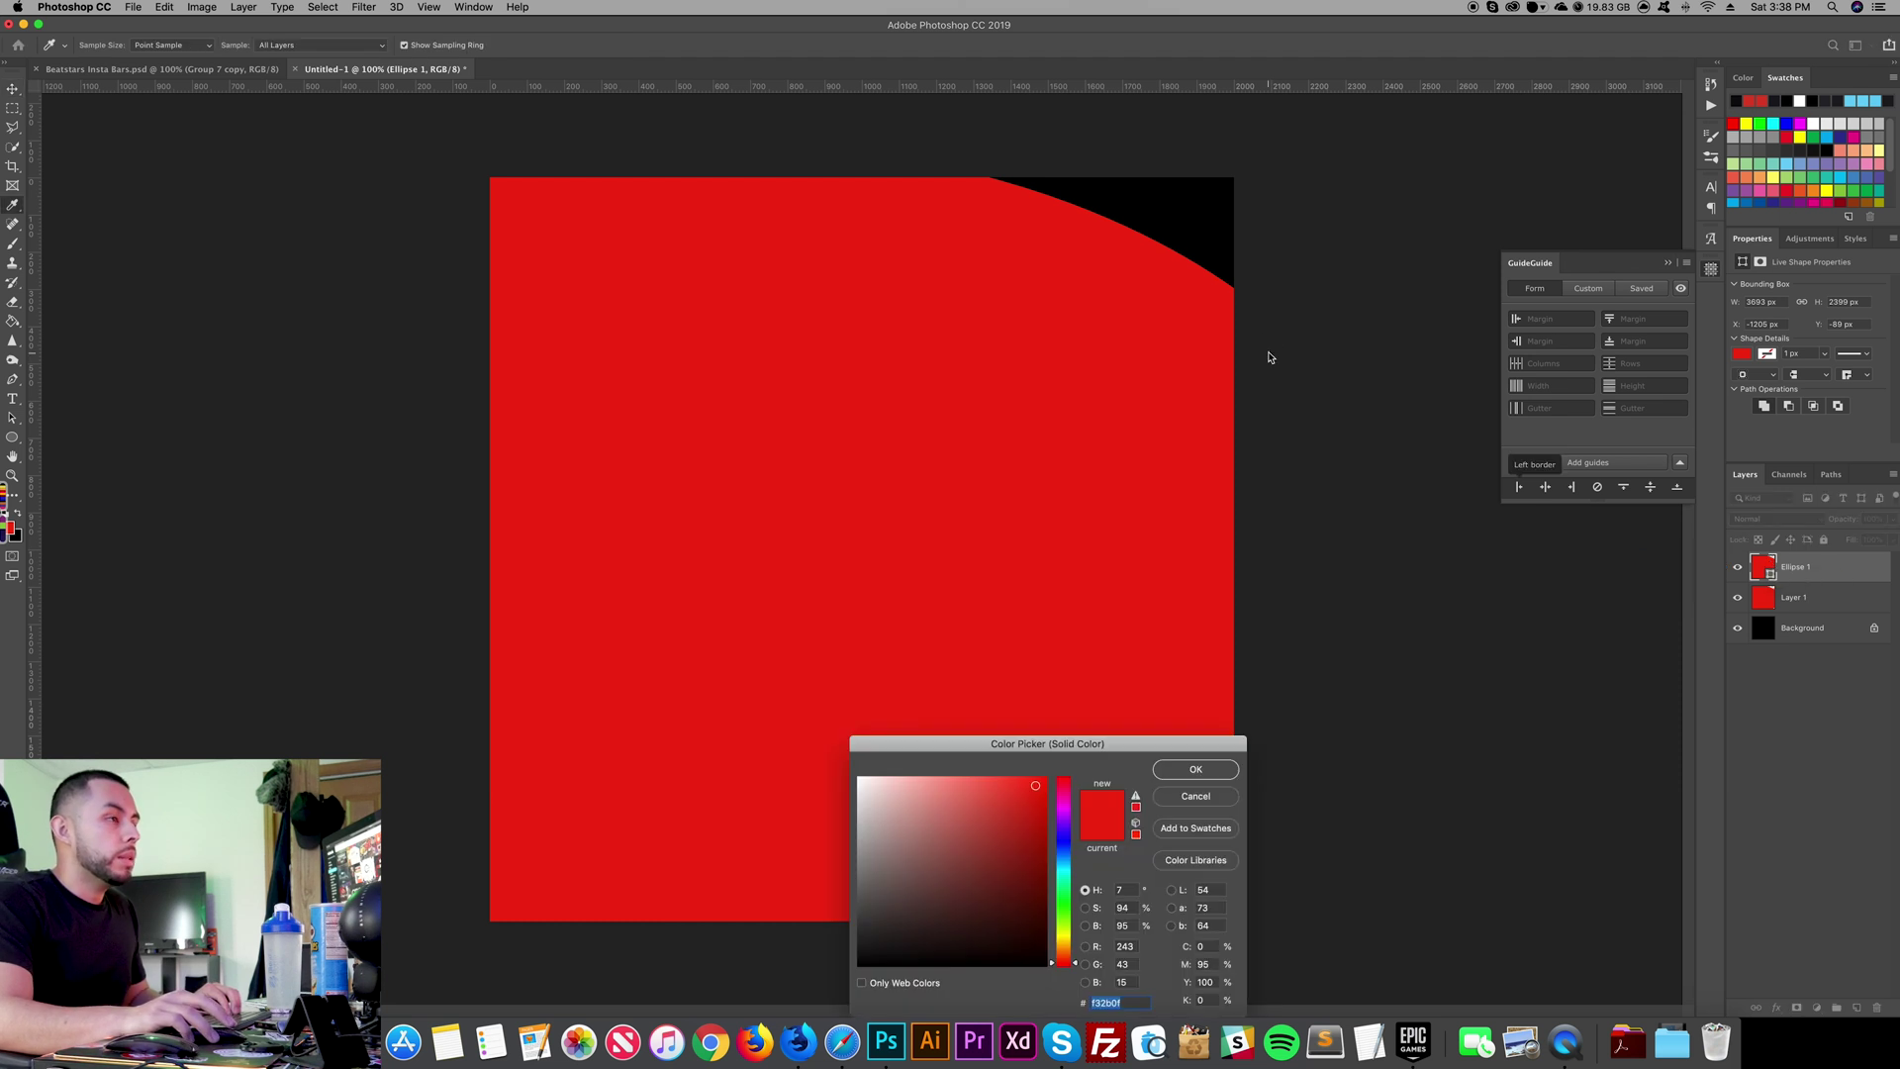
{"action": "left_click", "coordinate": [1188, 224]}
{"action": "left_click", "coordinate": [1198, 771]}
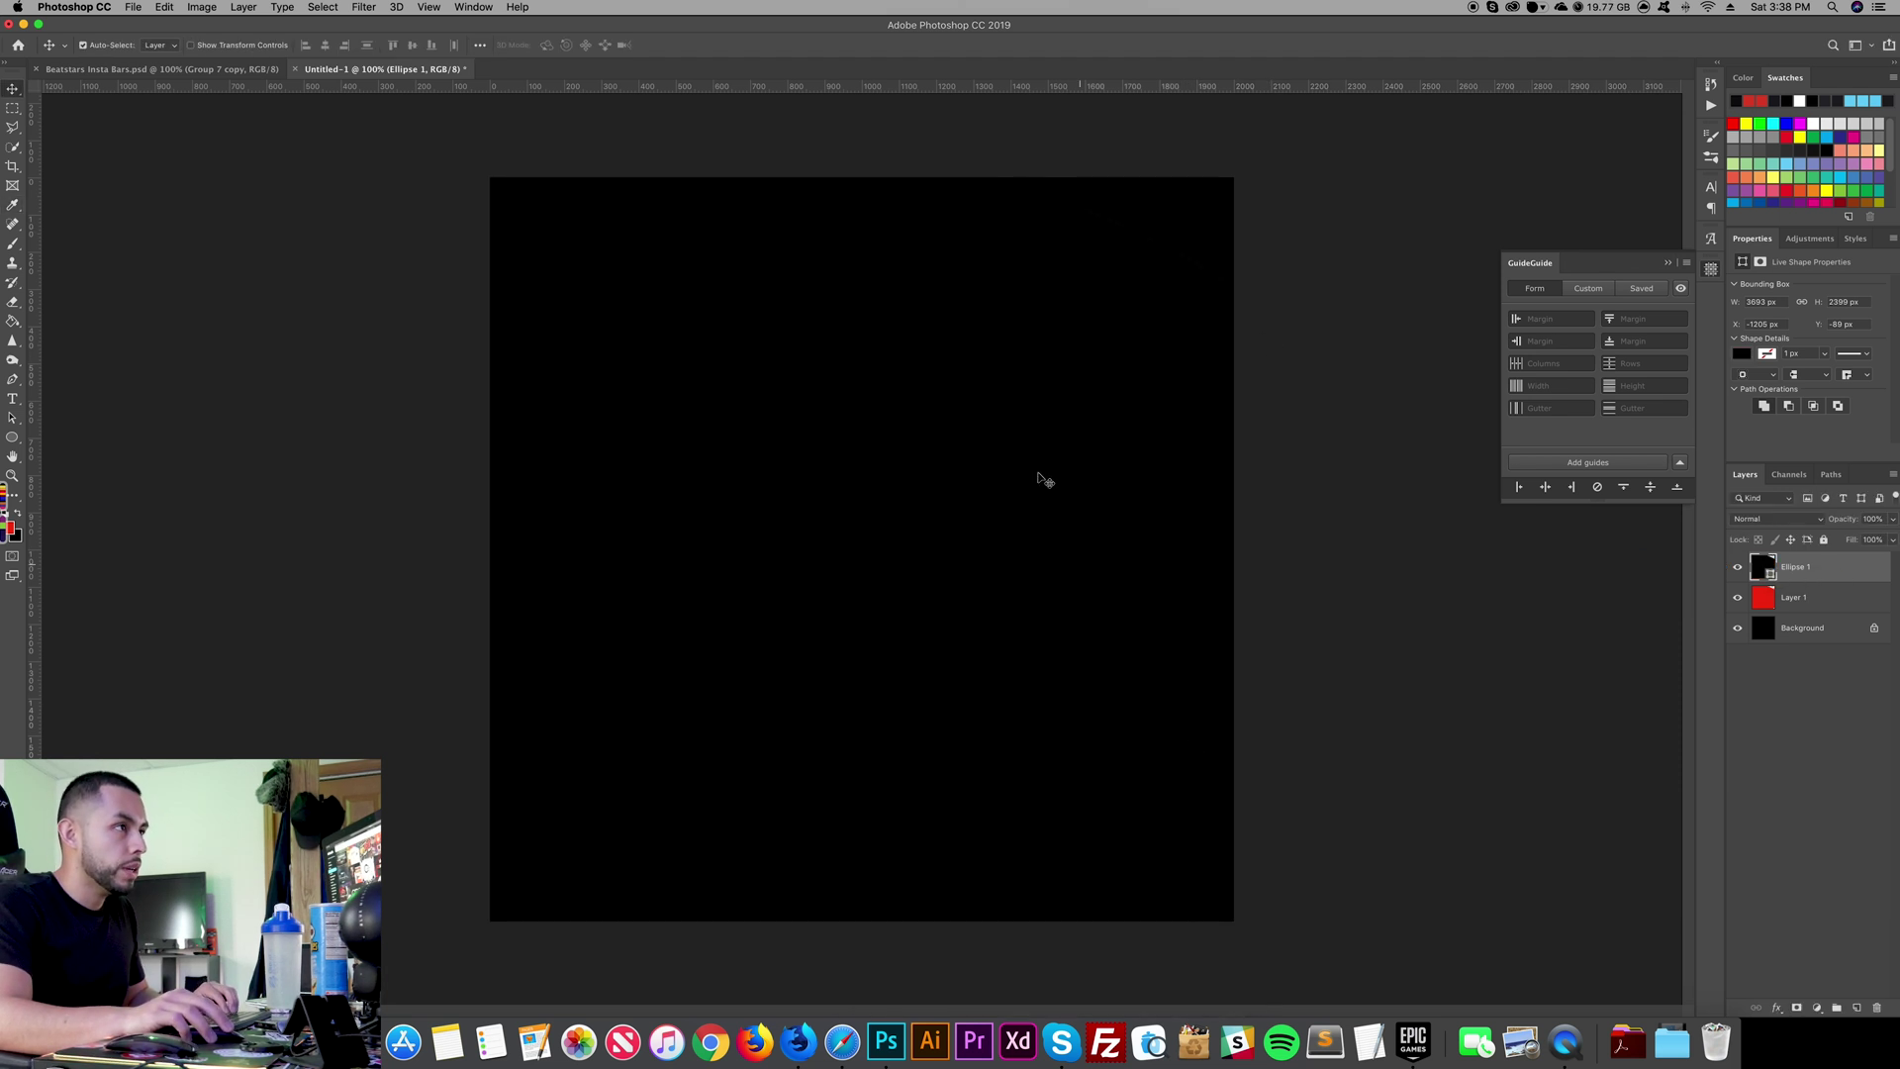
{"action": "left_click_drag", "start_coordinate": [1030, 488], "coordinate": [1144, 542]}
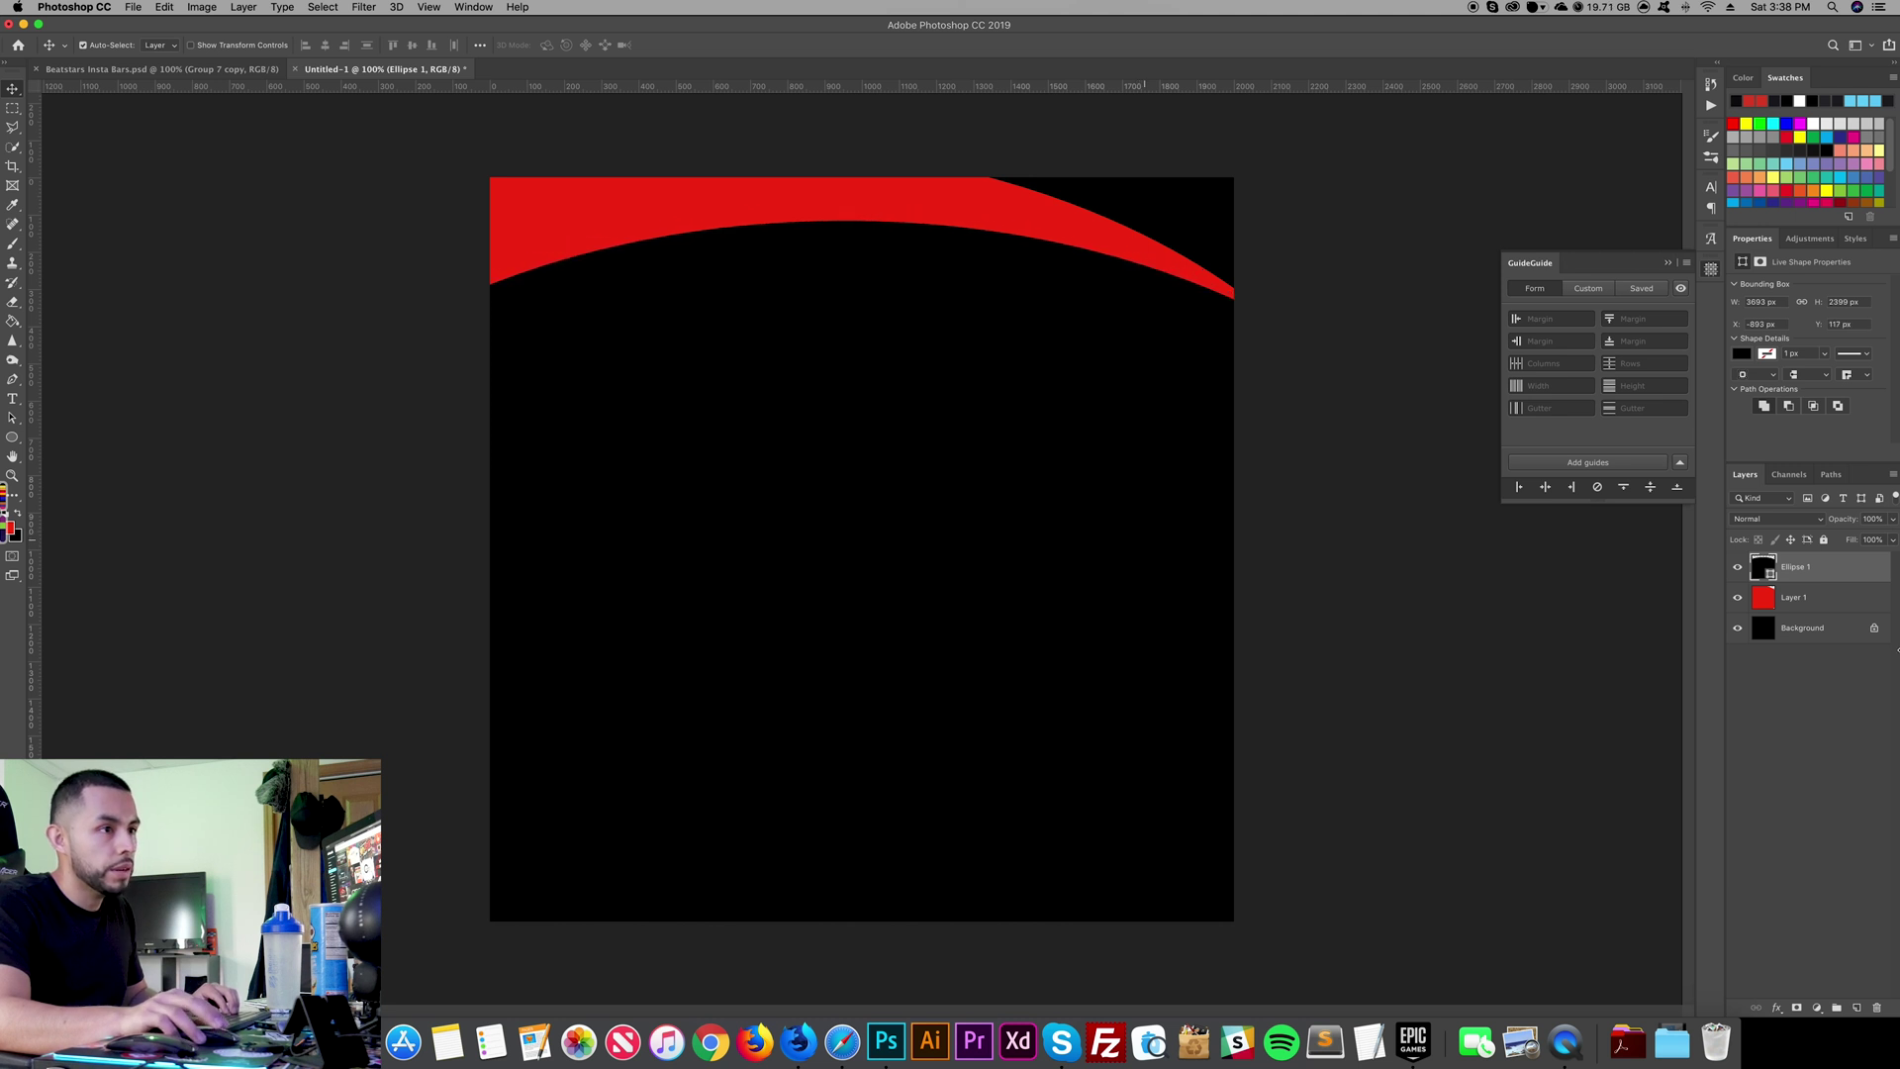
Step: Load the ellipse's outline as a selection and rename the red fill layer as Red
{"action": "left_click", "coordinate": [1764, 570], "text": "super"}
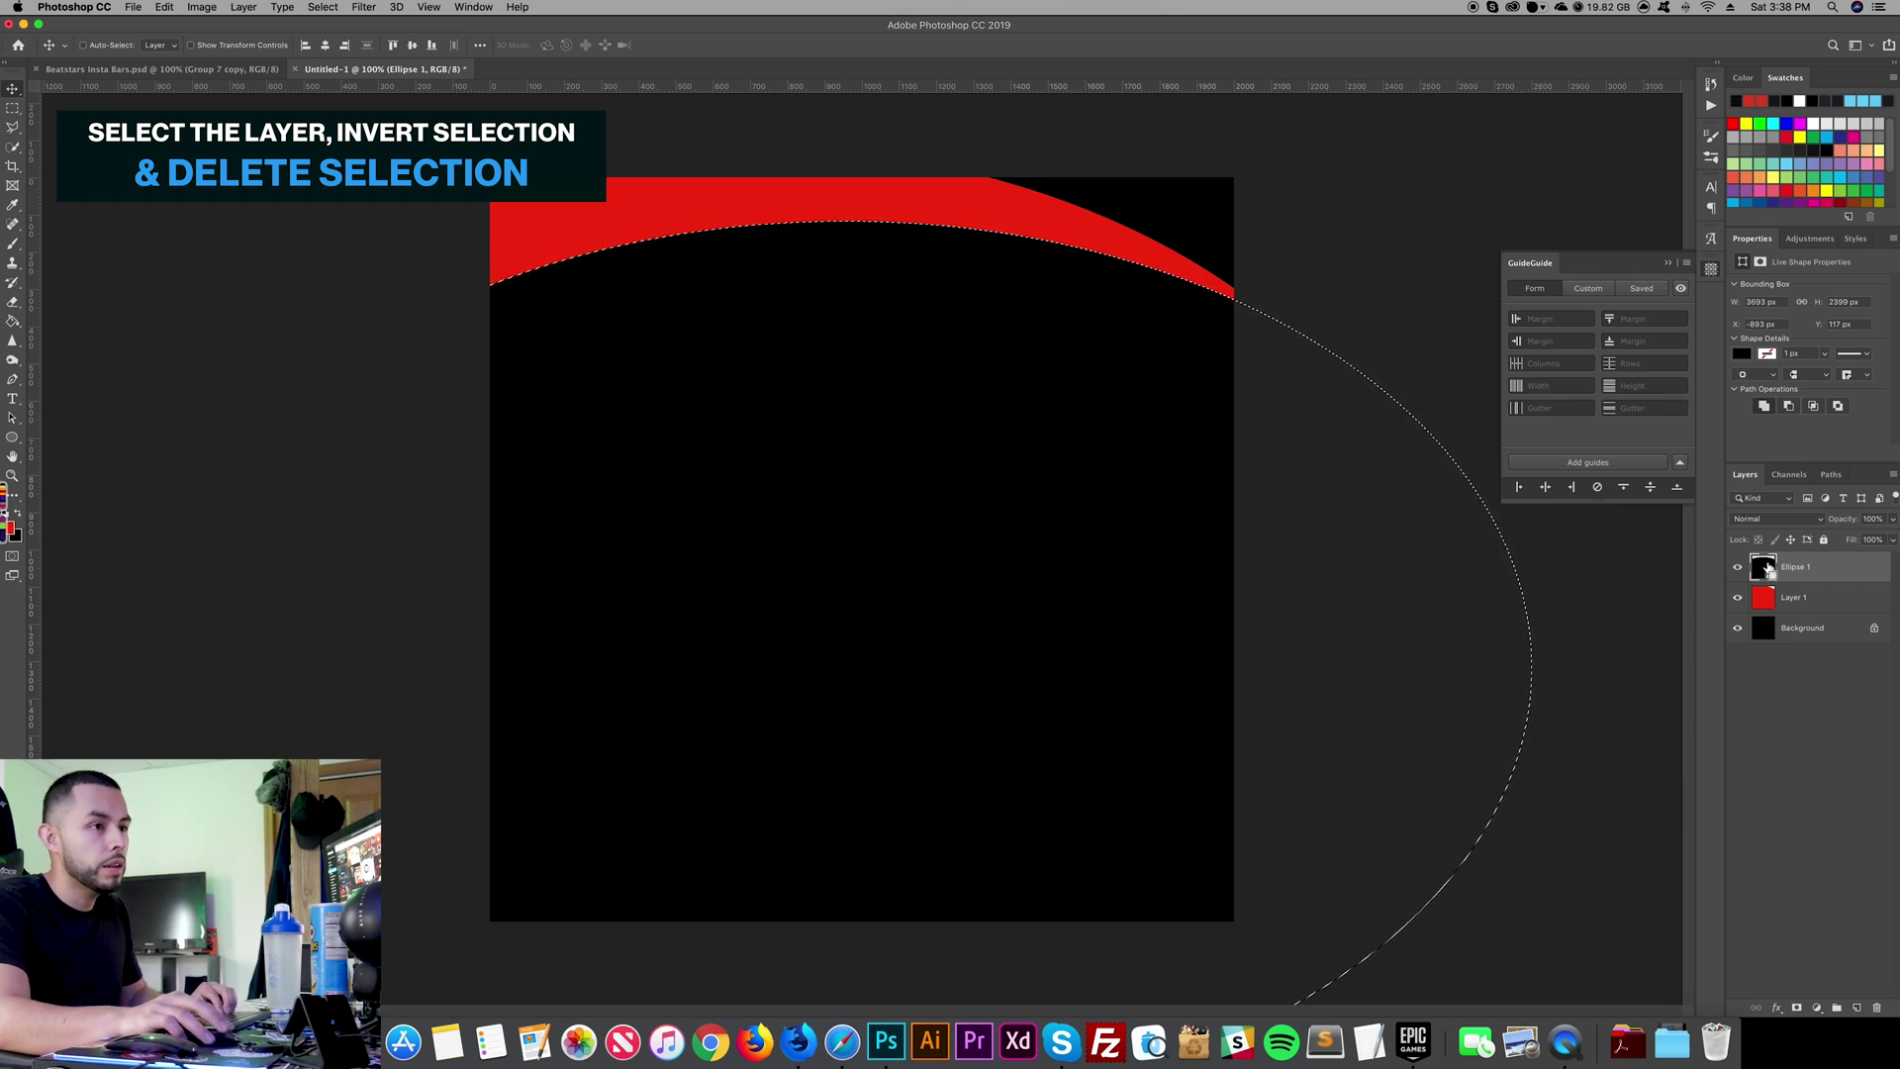
{"action": "left_click", "coordinate": [1774, 599]}
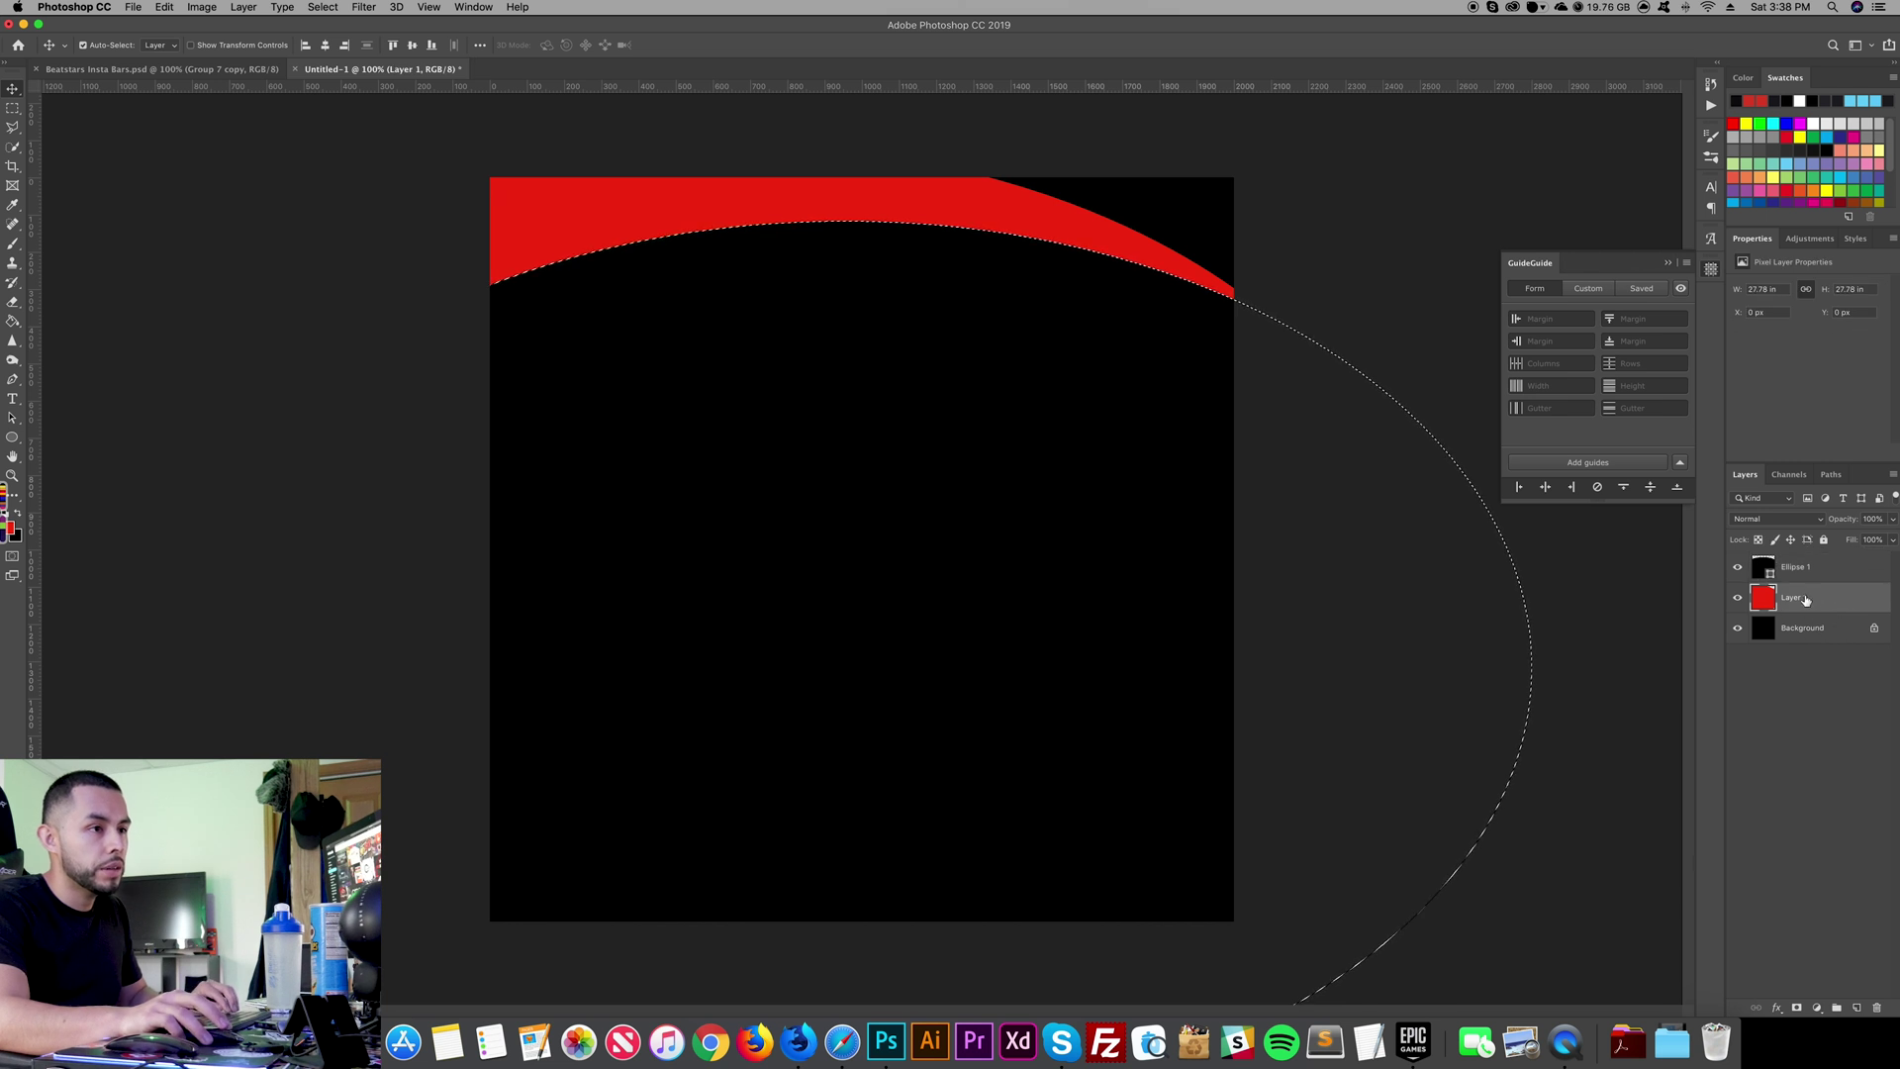
{"action": "double_click", "coordinate": [1790, 598]}
{"action": "type", "text": "Red"}
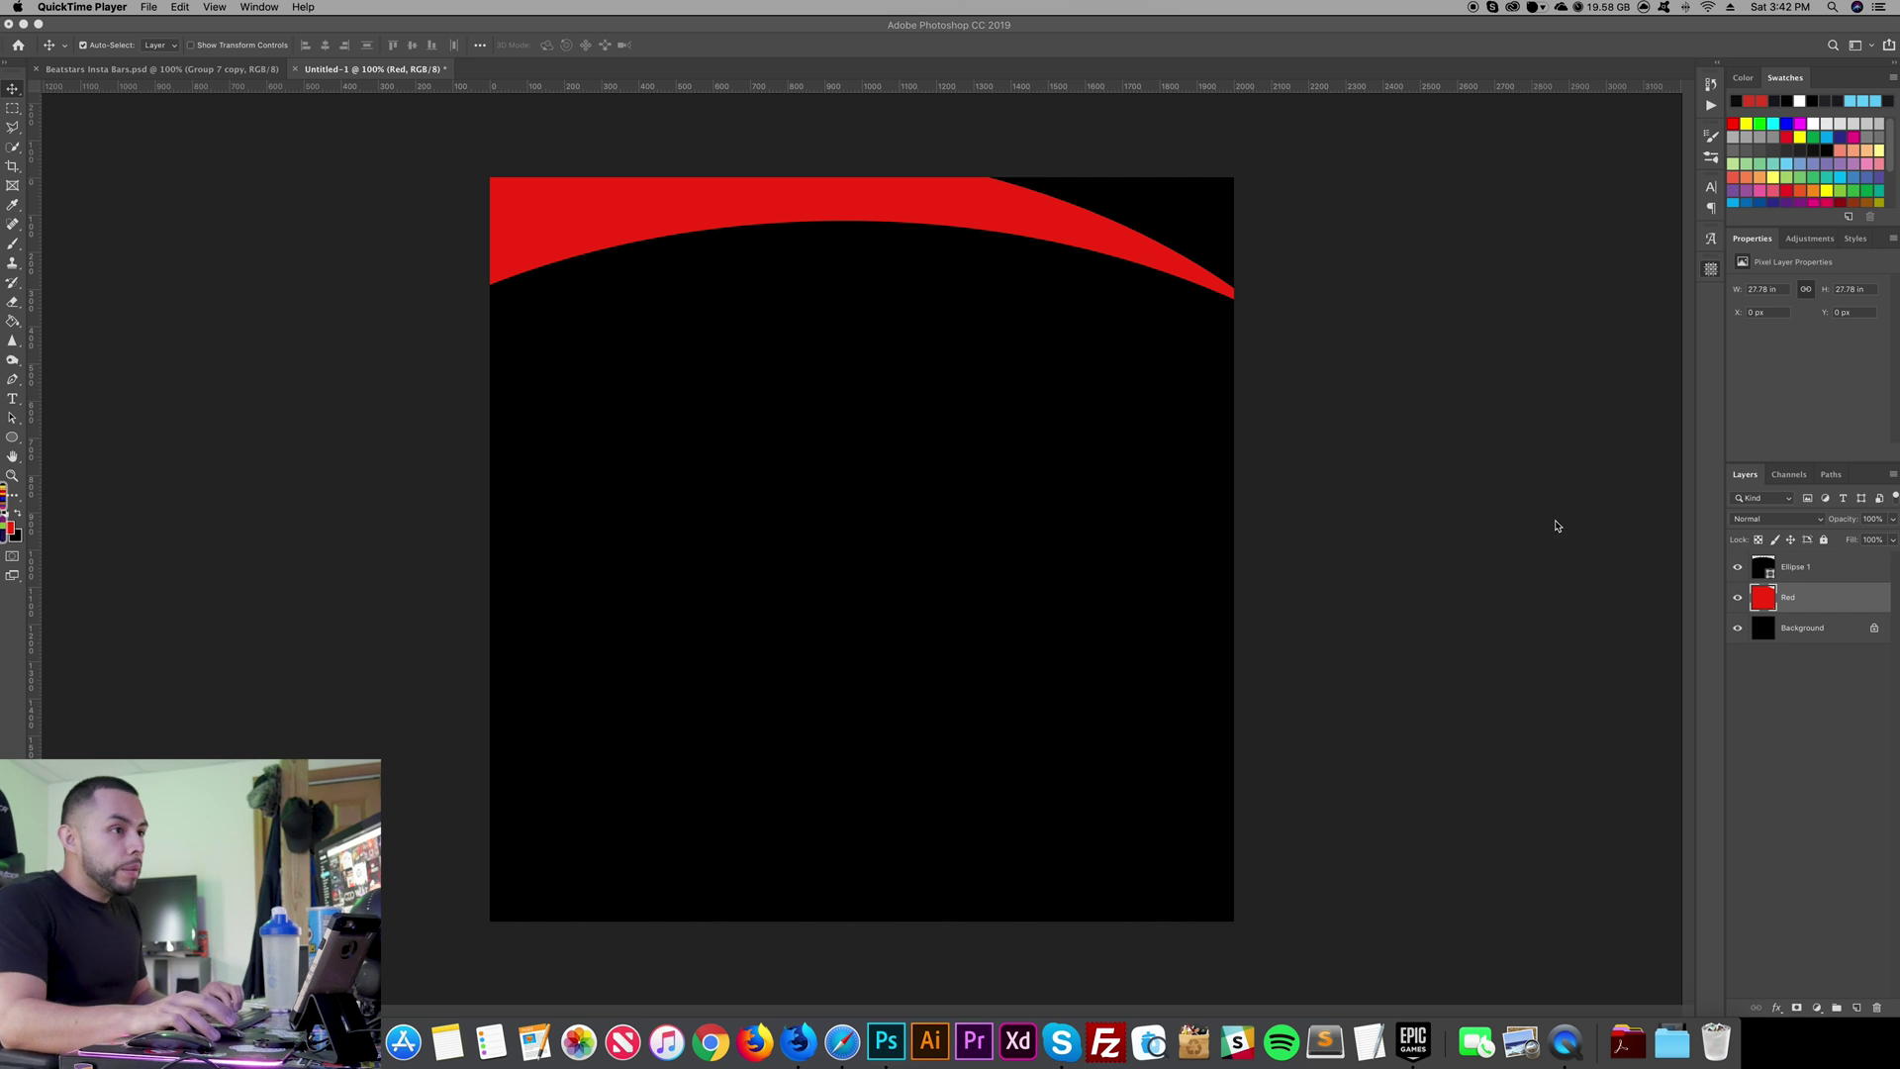
Step: Move the black ellipse down to about Y 150 px and delete the area it covers from the Red layer
{"action": "left_click", "coordinate": [1768, 571]}
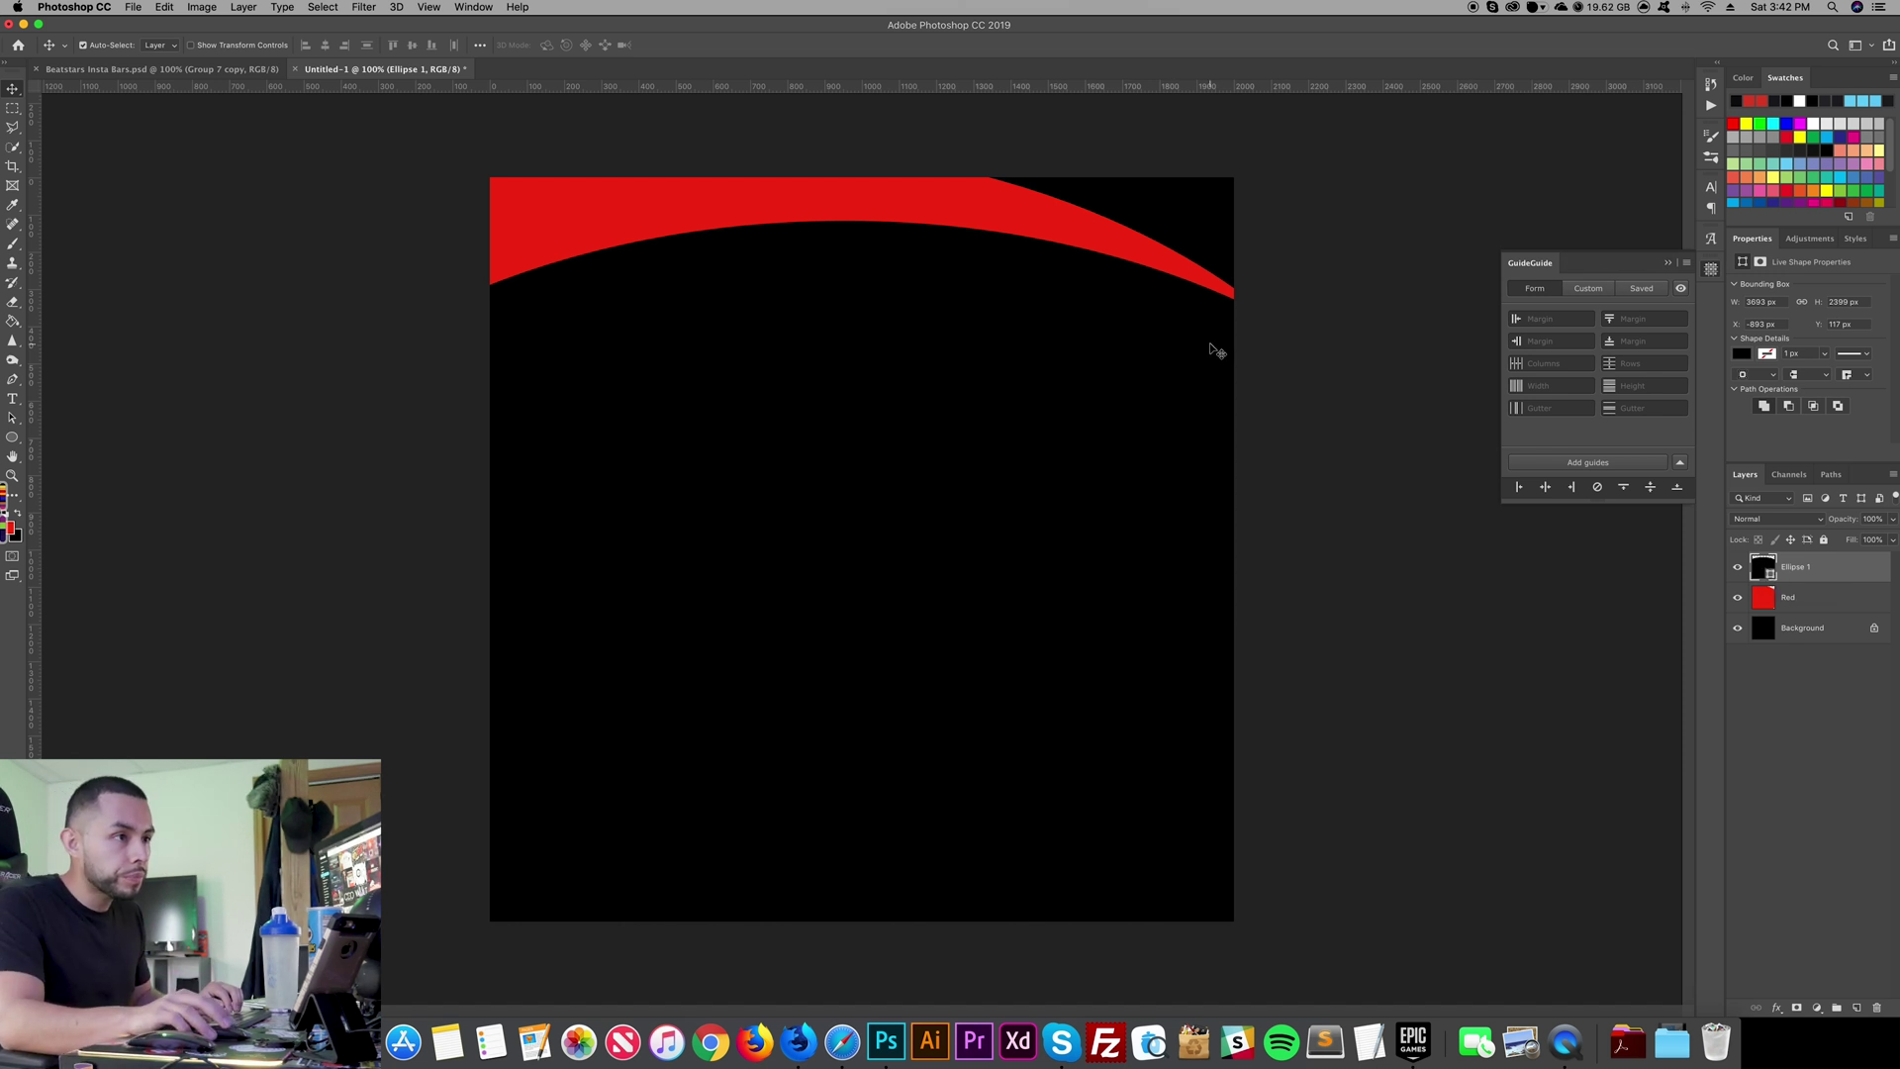
{"action": "left_click_drag", "start_coordinate": [1071, 358], "coordinate": [1067, 334]}
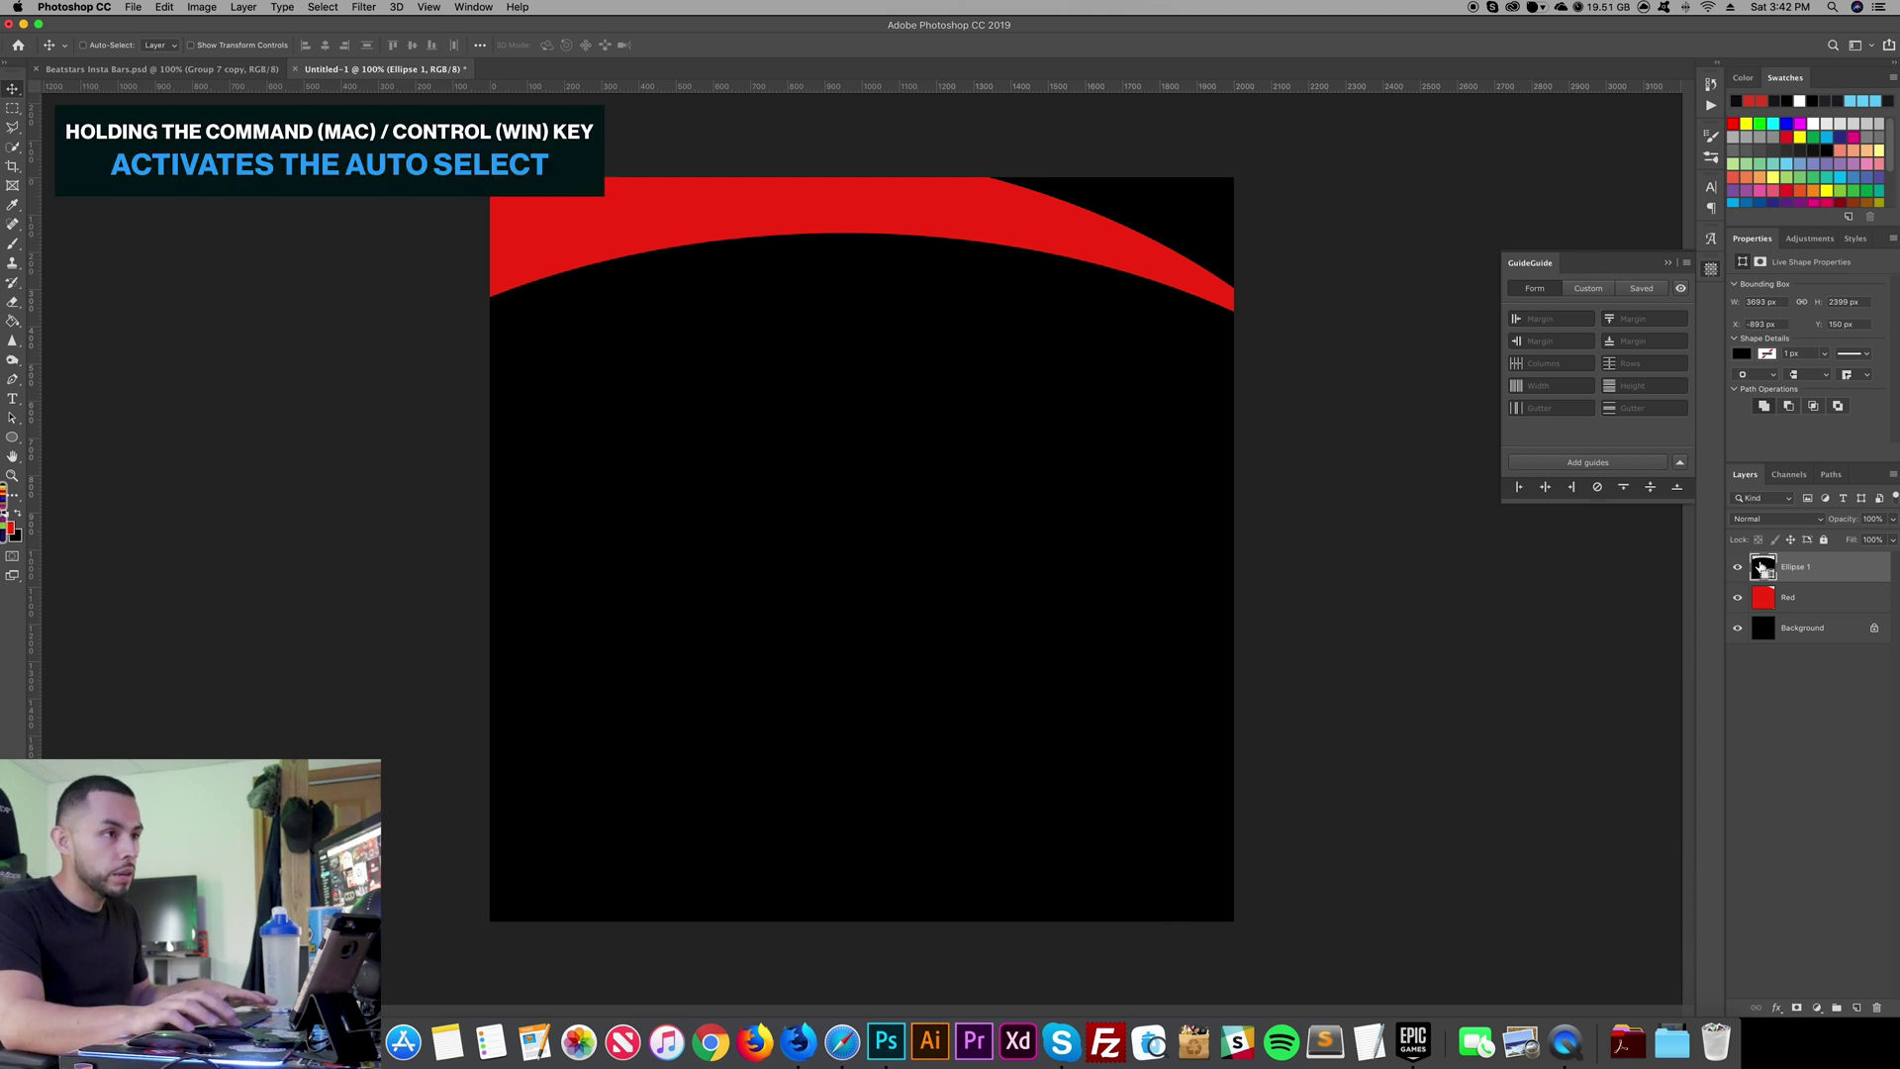
{"action": "left_click", "coordinate": [1761, 567], "text": "super"}
{"action": "left_click", "coordinate": [1833, 601]}
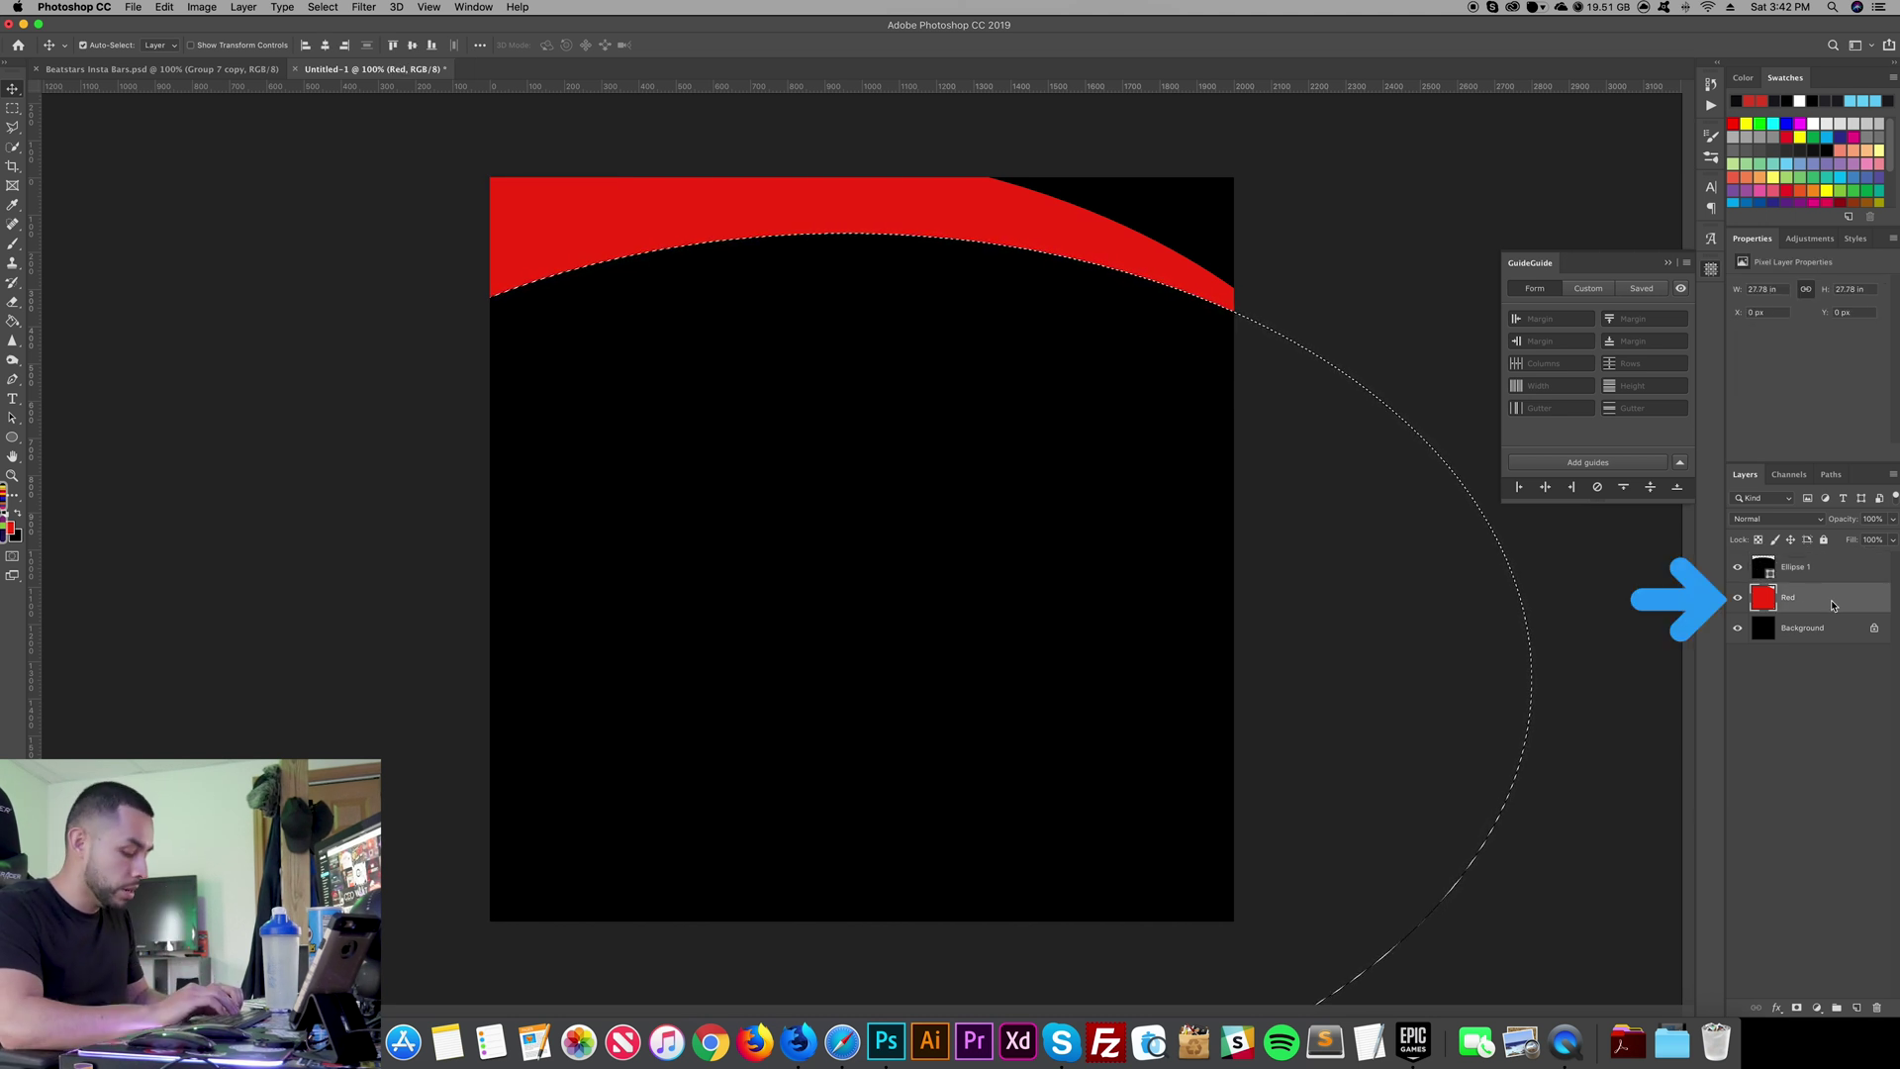
{"action": "key", "text": "Delete"}
{"action": "key", "text": "super+d"}
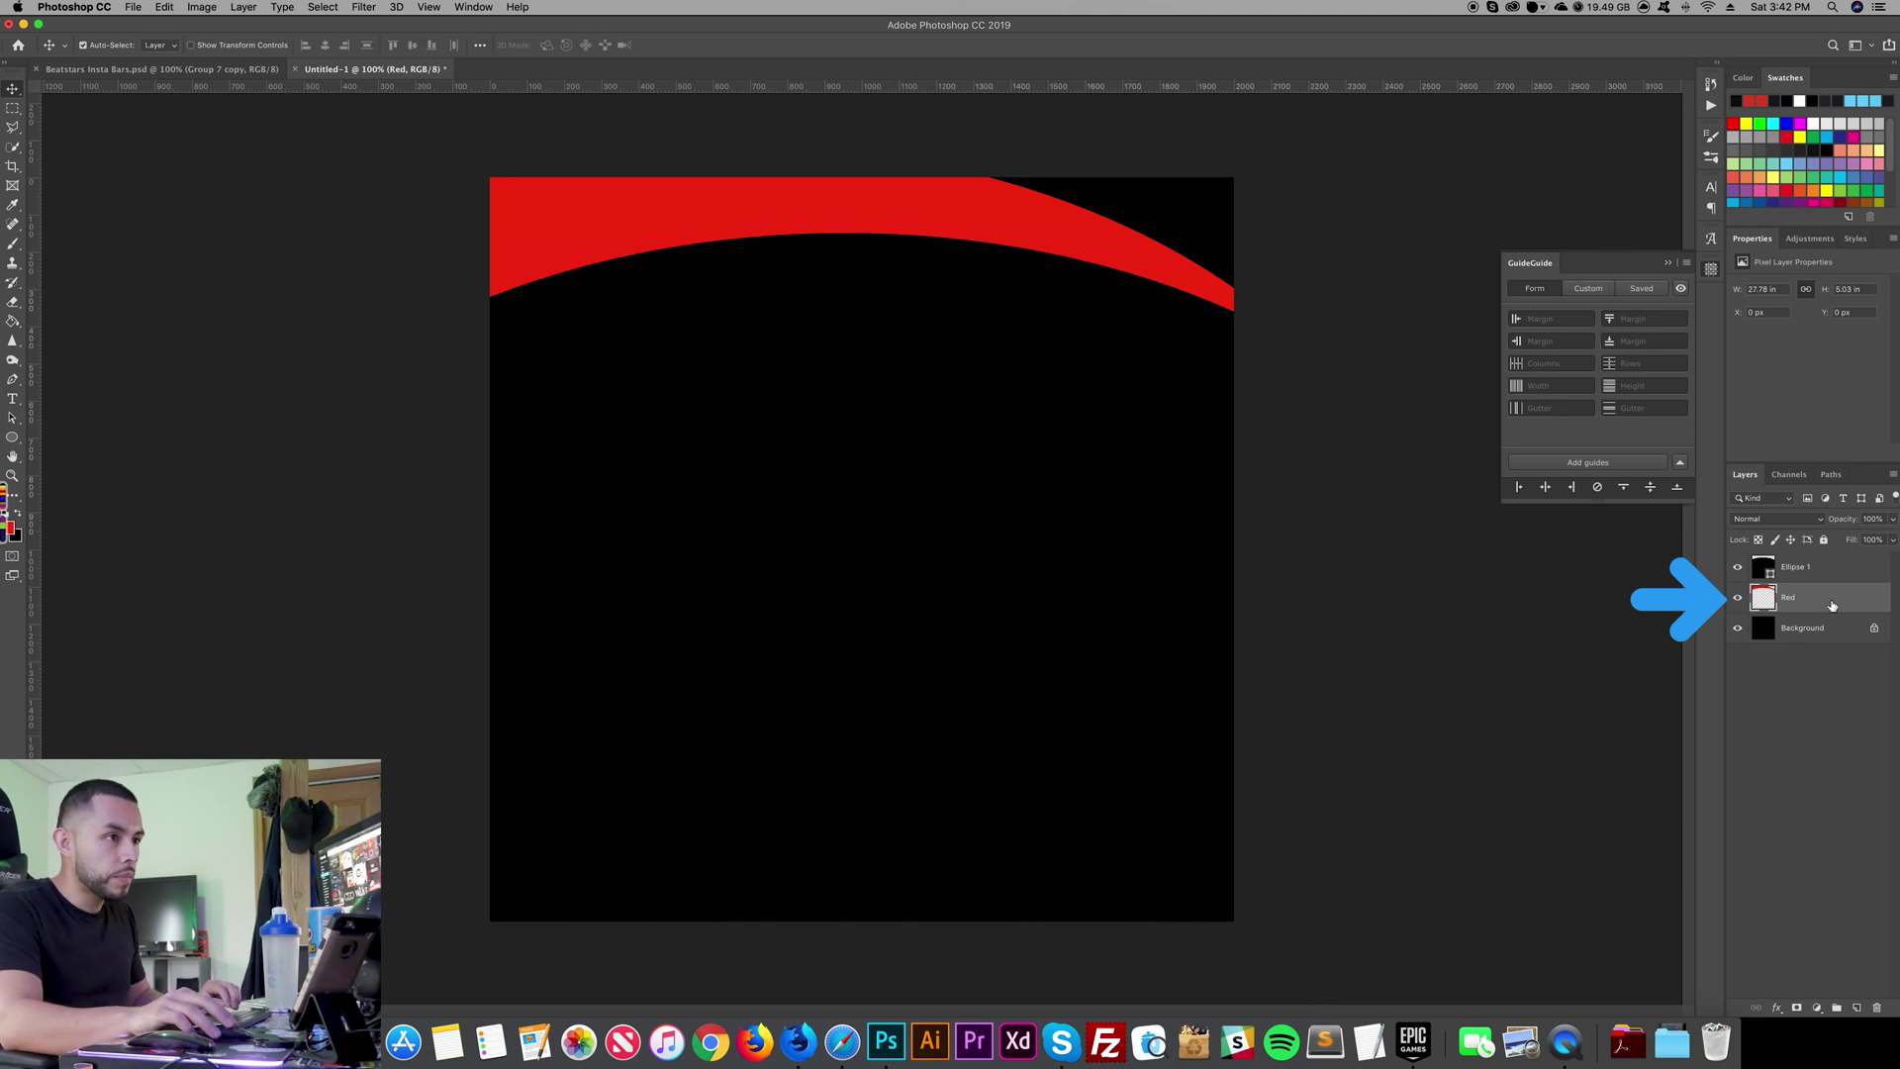
Step: Hide the ellipse layer and briefly hide the background to check the cut-out red arc
{"action": "left_click", "coordinate": [1737, 567]}
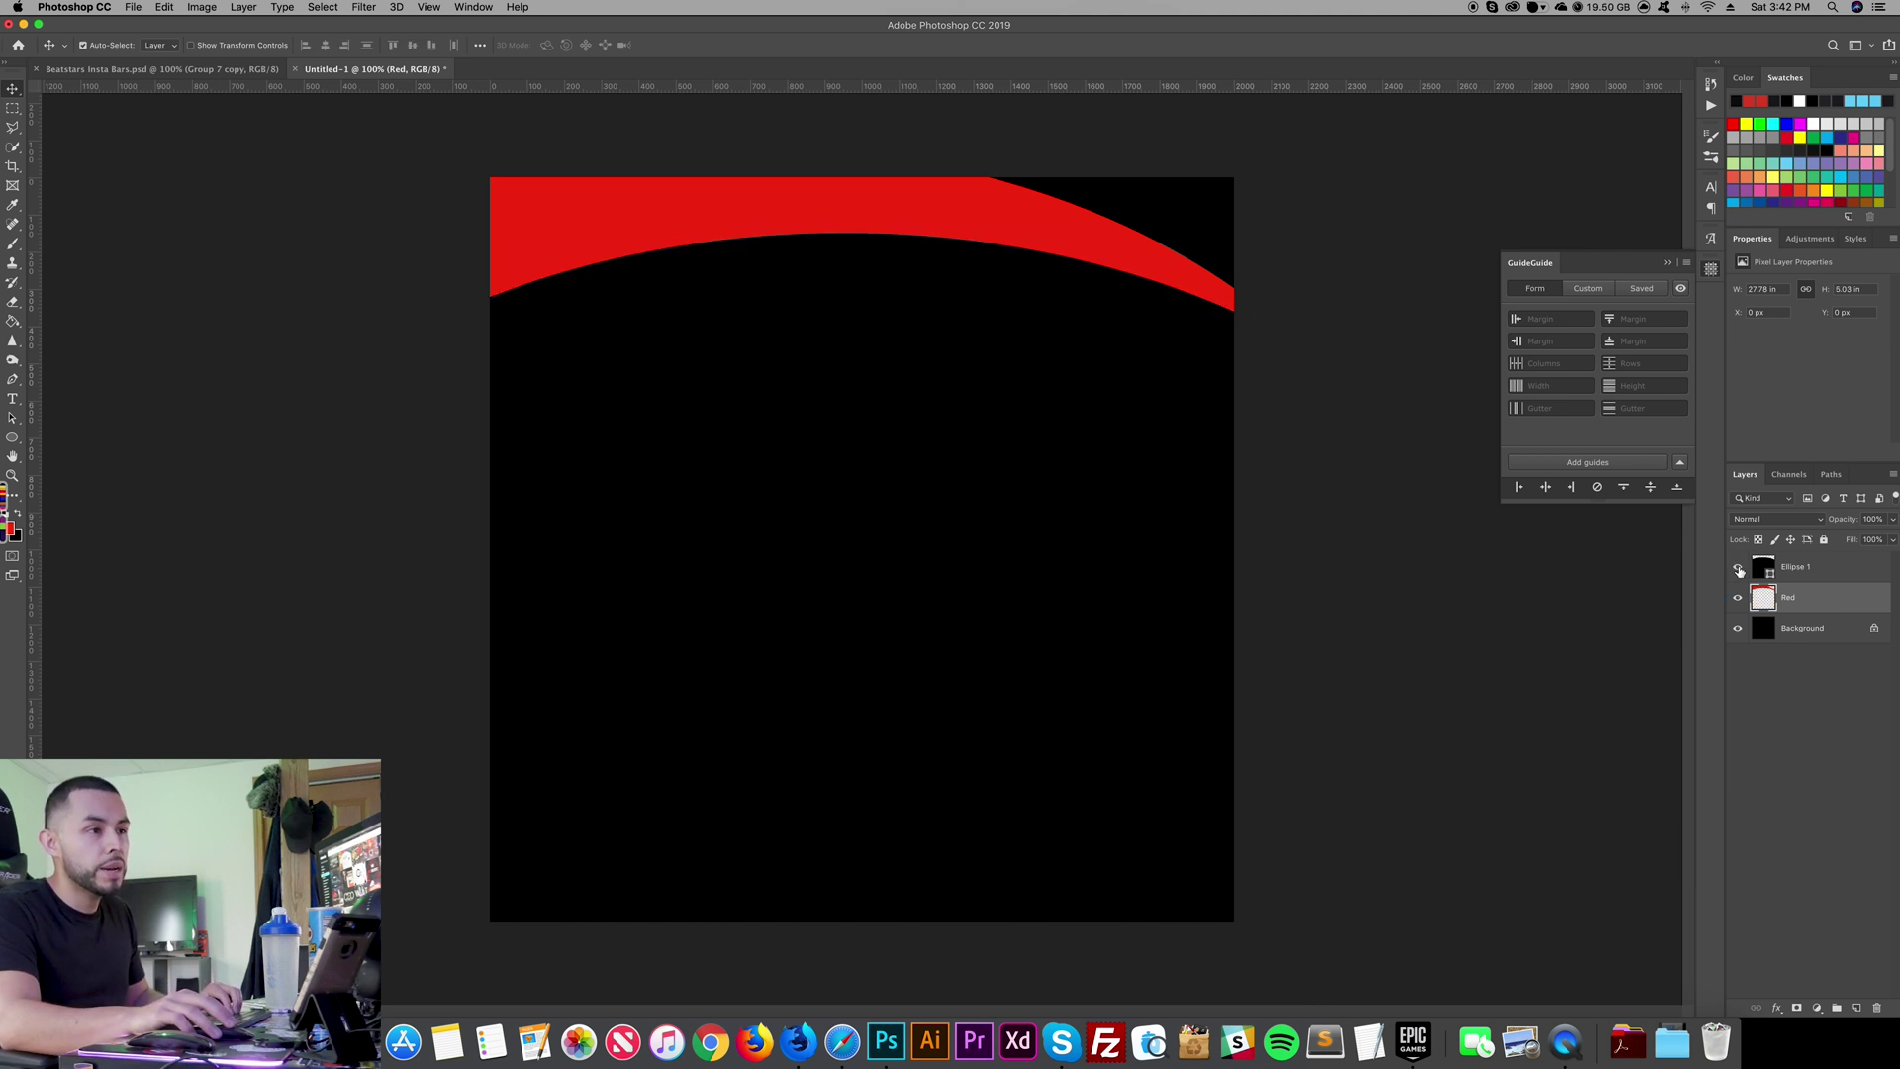
{"action": "left_click", "coordinate": [1736, 630]}
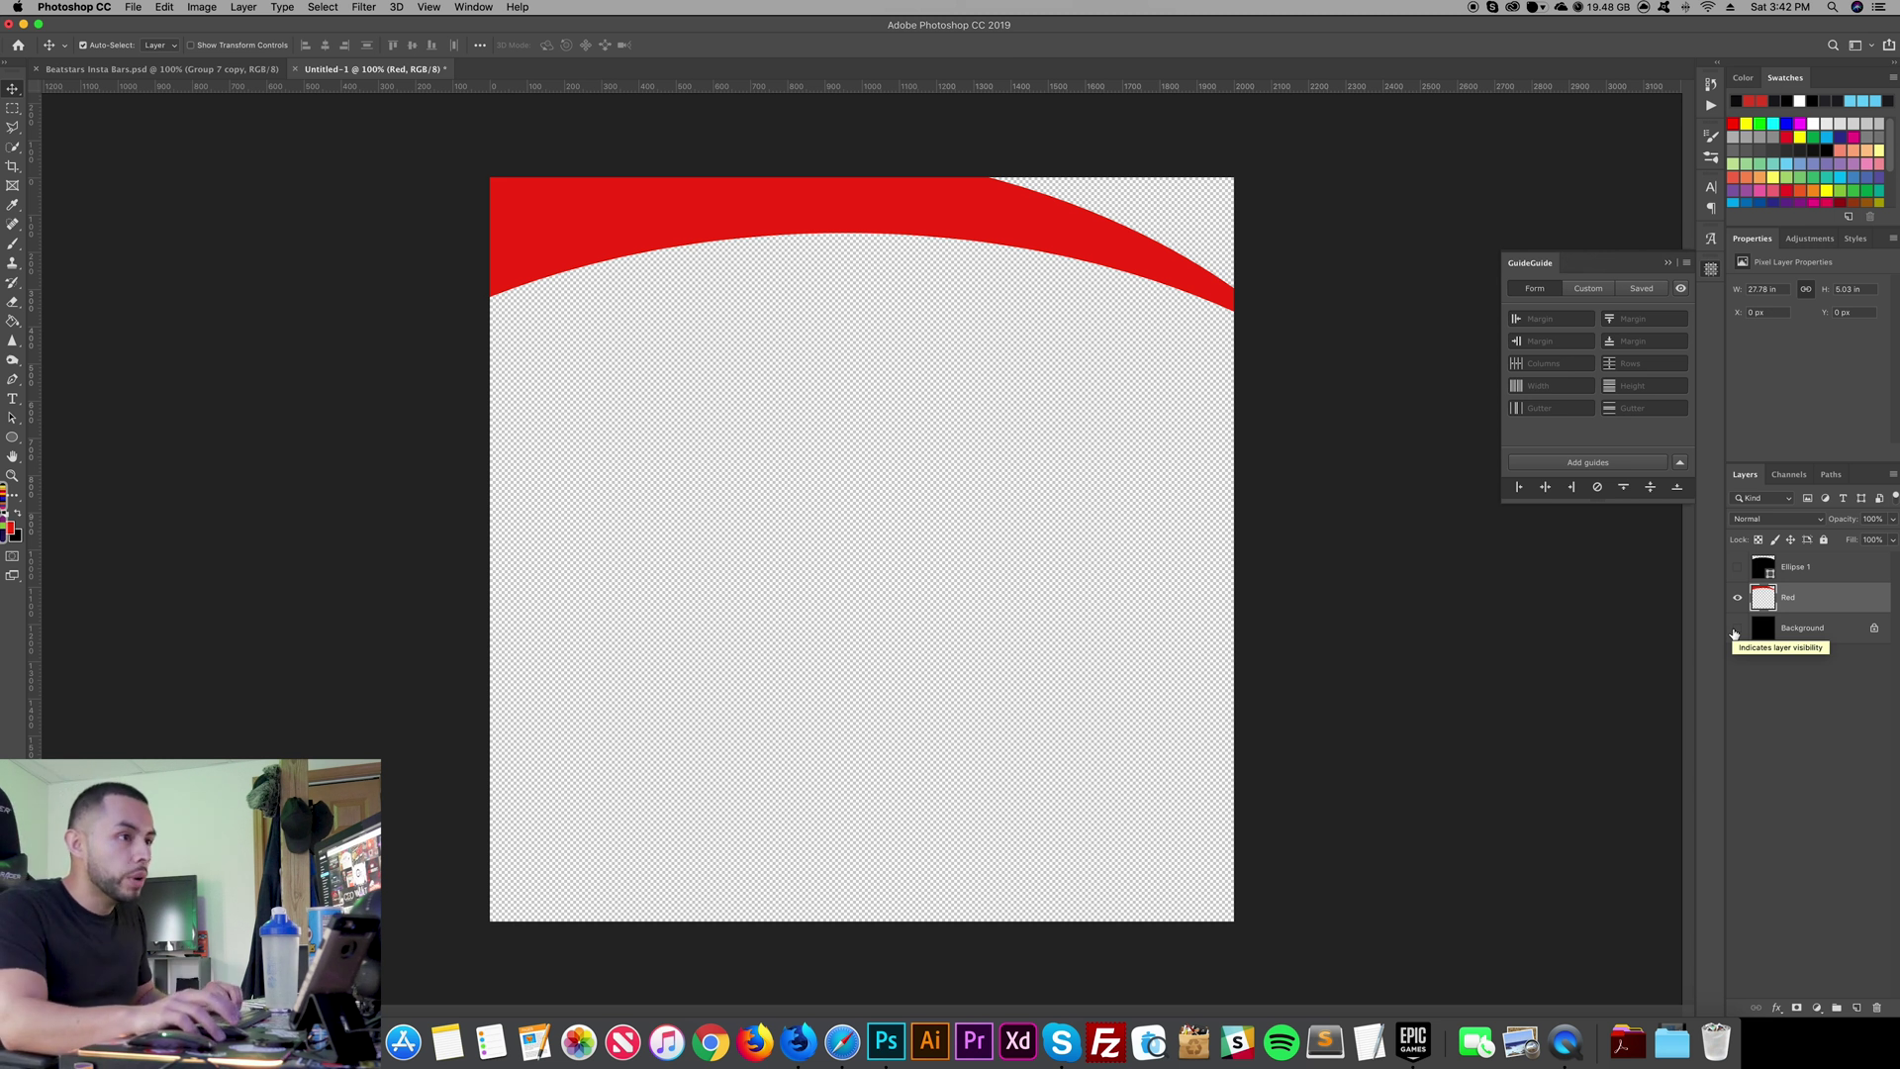
{"action": "left_click", "coordinate": [1736, 630]}
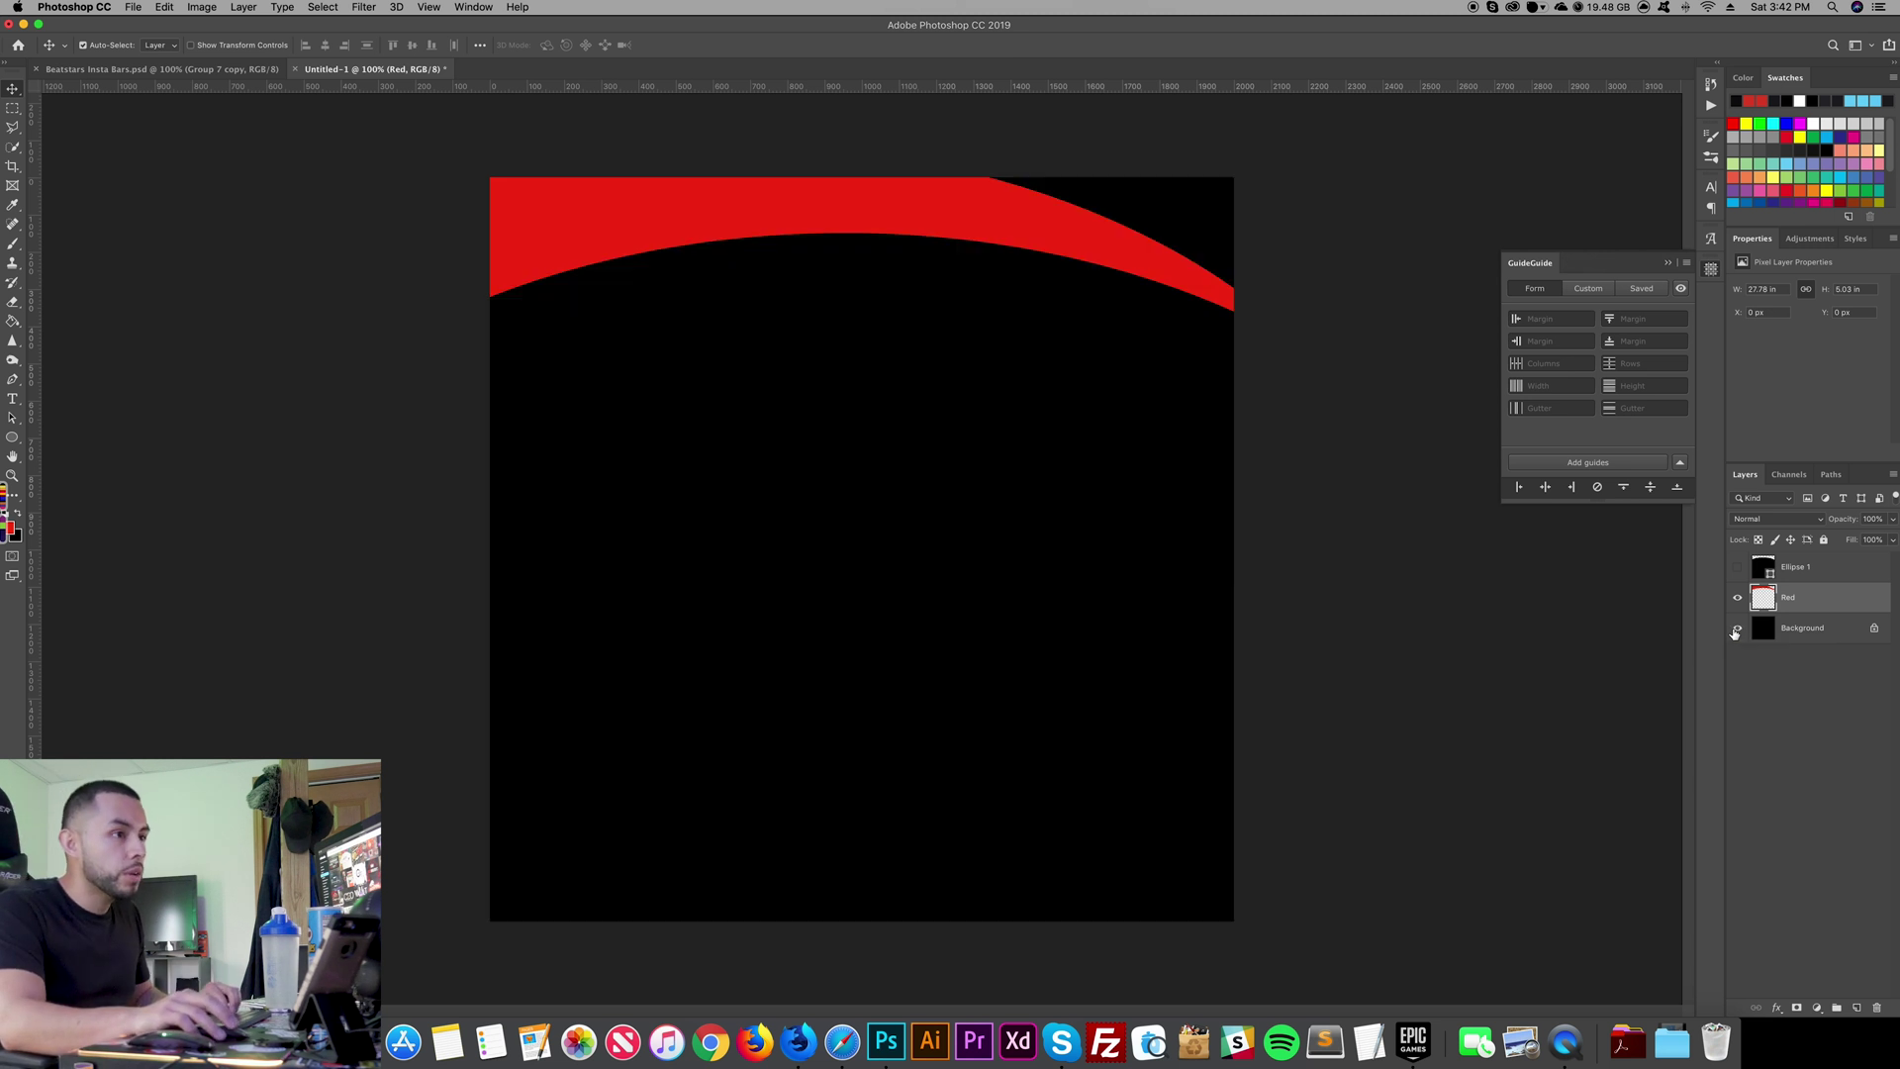
Step: Add a Gradient Overlay to the Red layer and set the gradient's starting colour stop to red #f32b0f
{"action": "double_click", "coordinate": [1817, 596]}
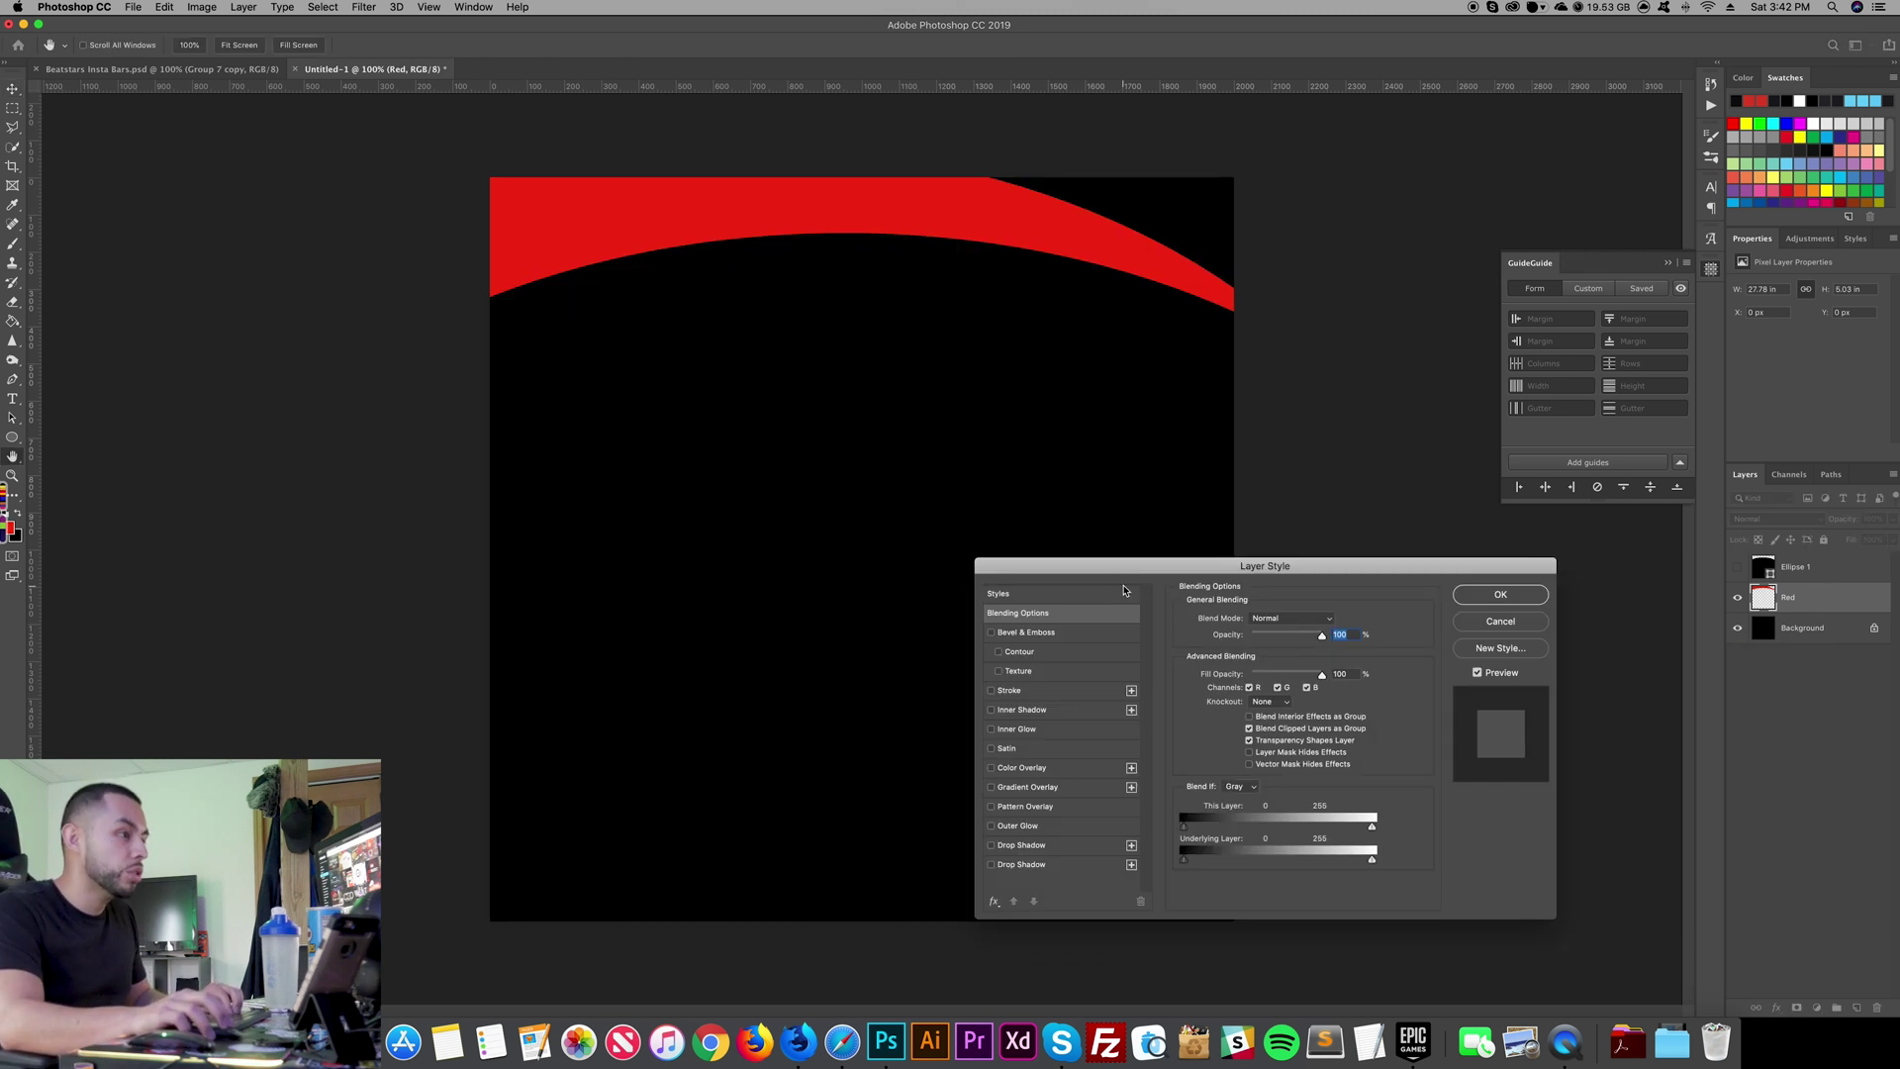
{"action": "left_click", "coordinate": [1046, 790]}
{"action": "left_click", "coordinate": [1255, 654]}
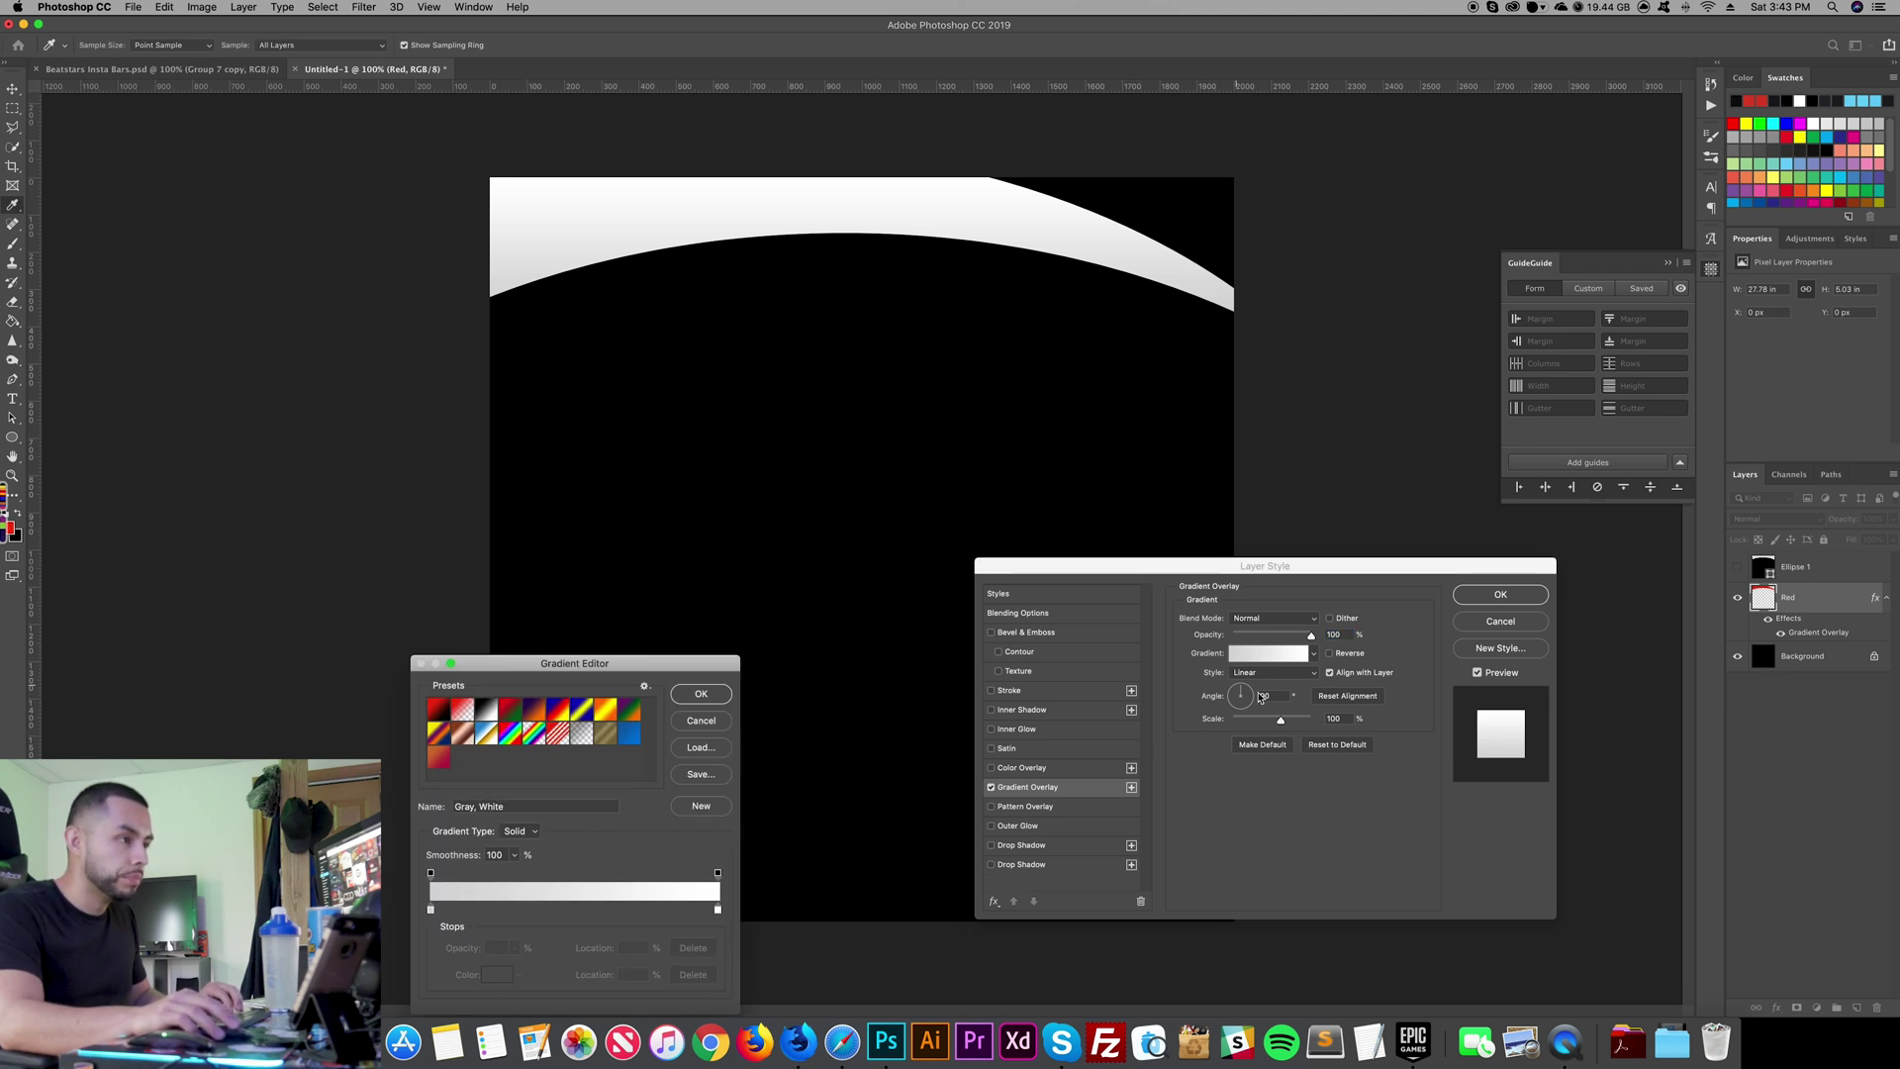
{"action": "double_click", "coordinate": [432, 909]}
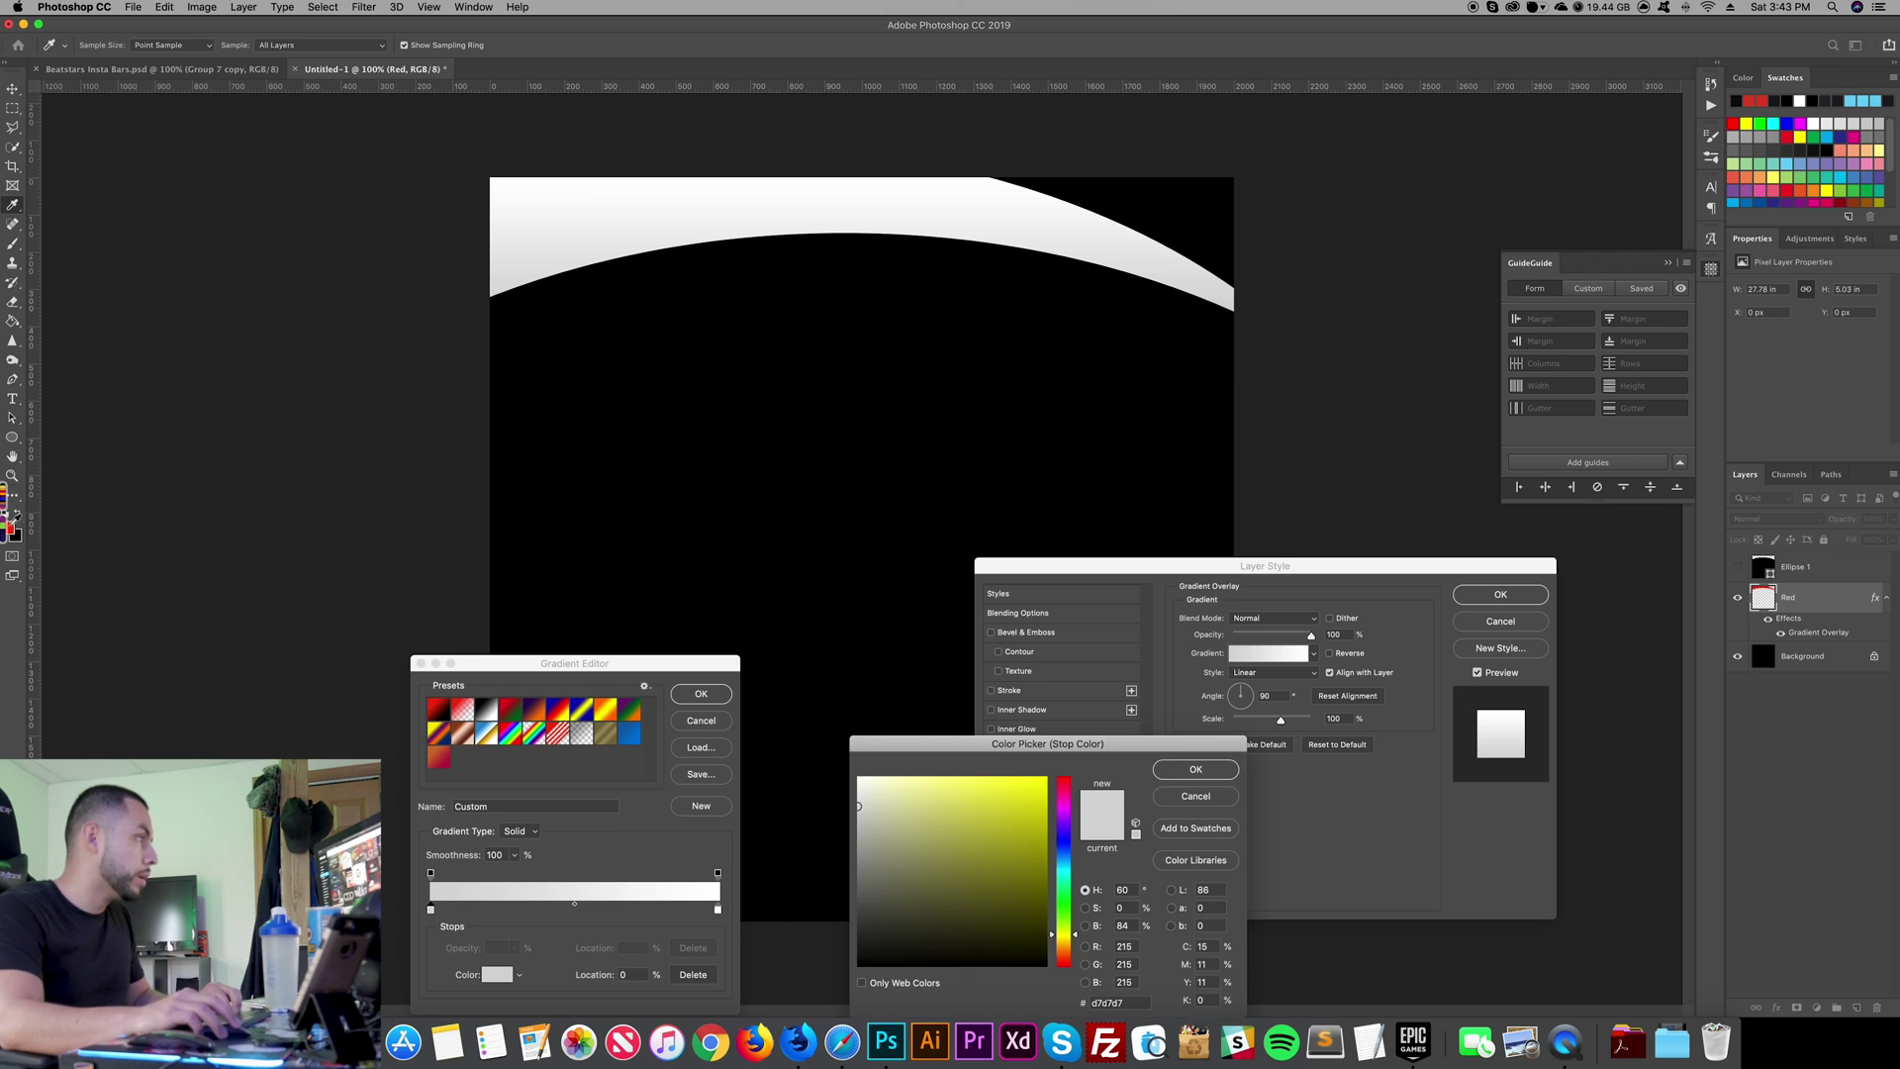
{"action": "left_click", "coordinate": [11, 528]}
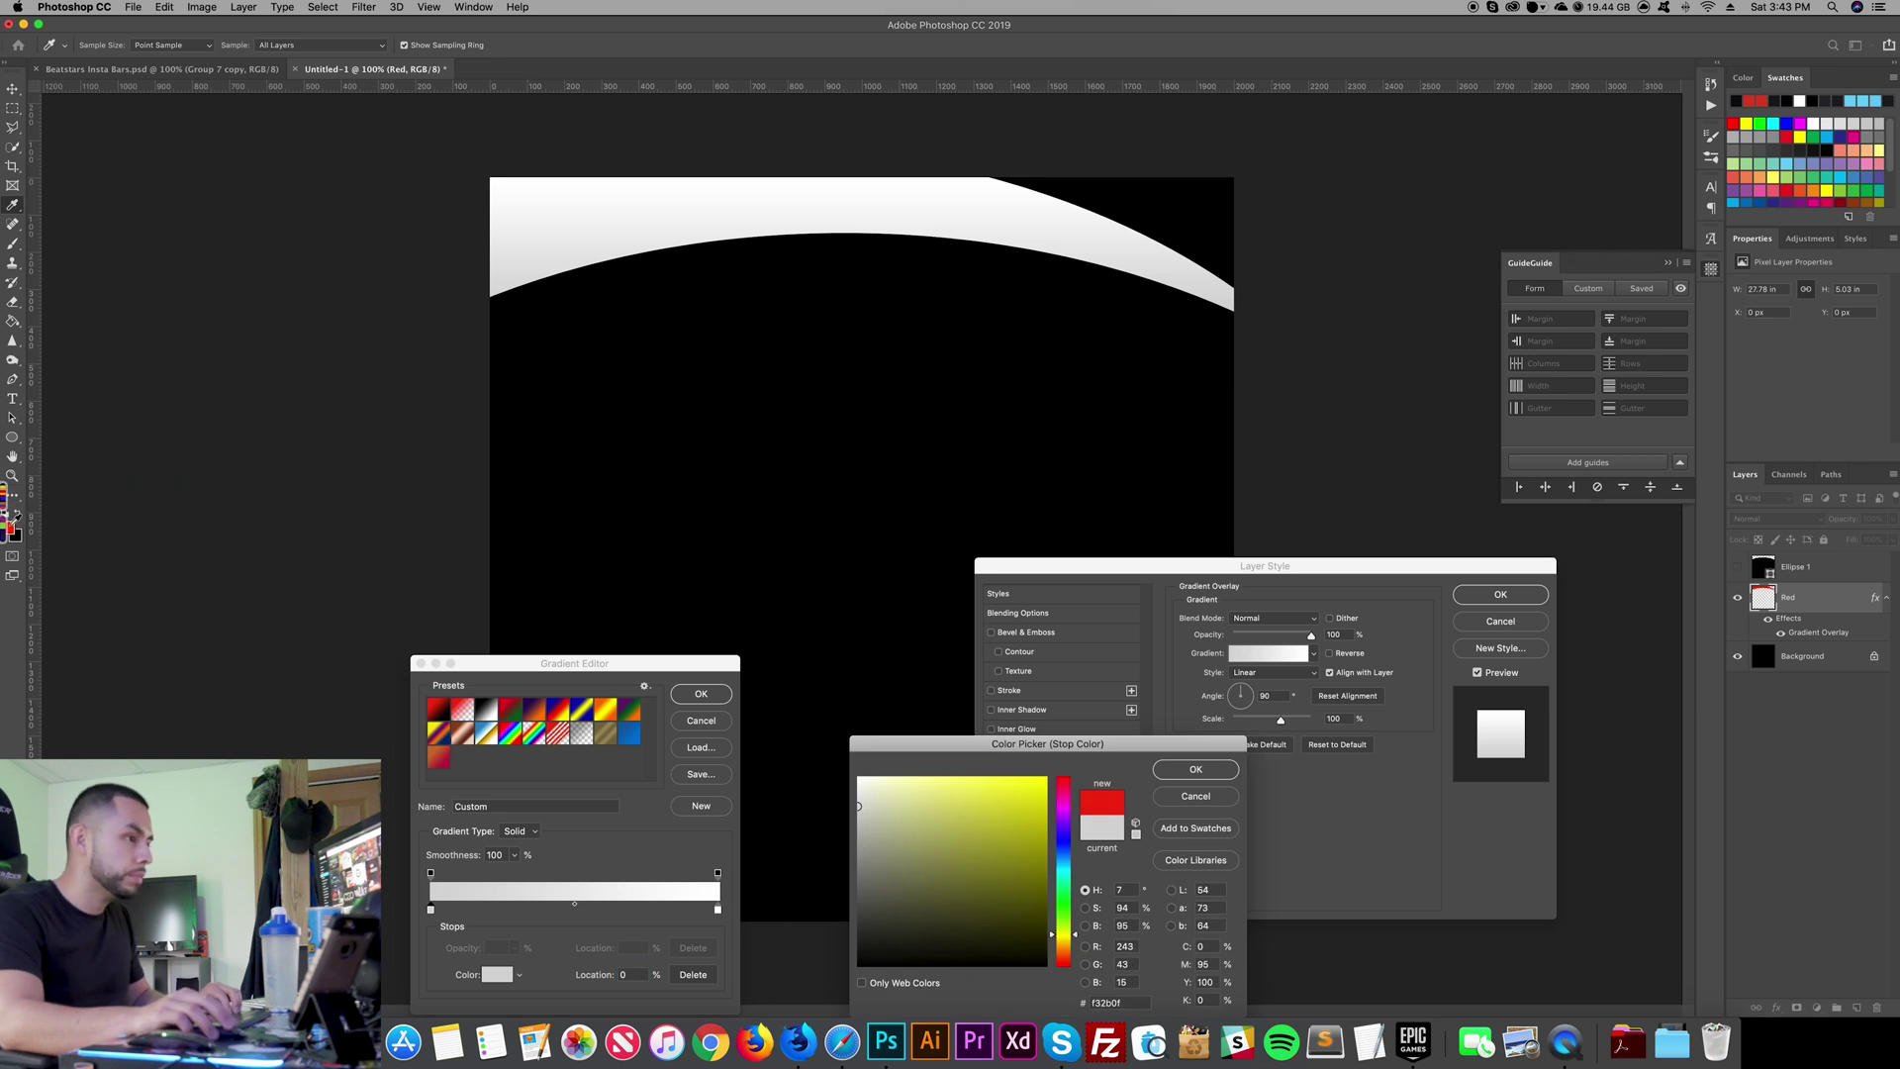
{"action": "left_click", "coordinate": [1196, 770]}
Step: Set the gradient's end colour stop to the darker red #c1230d and accept the gradient
{"action": "double_click", "coordinate": [719, 910]}
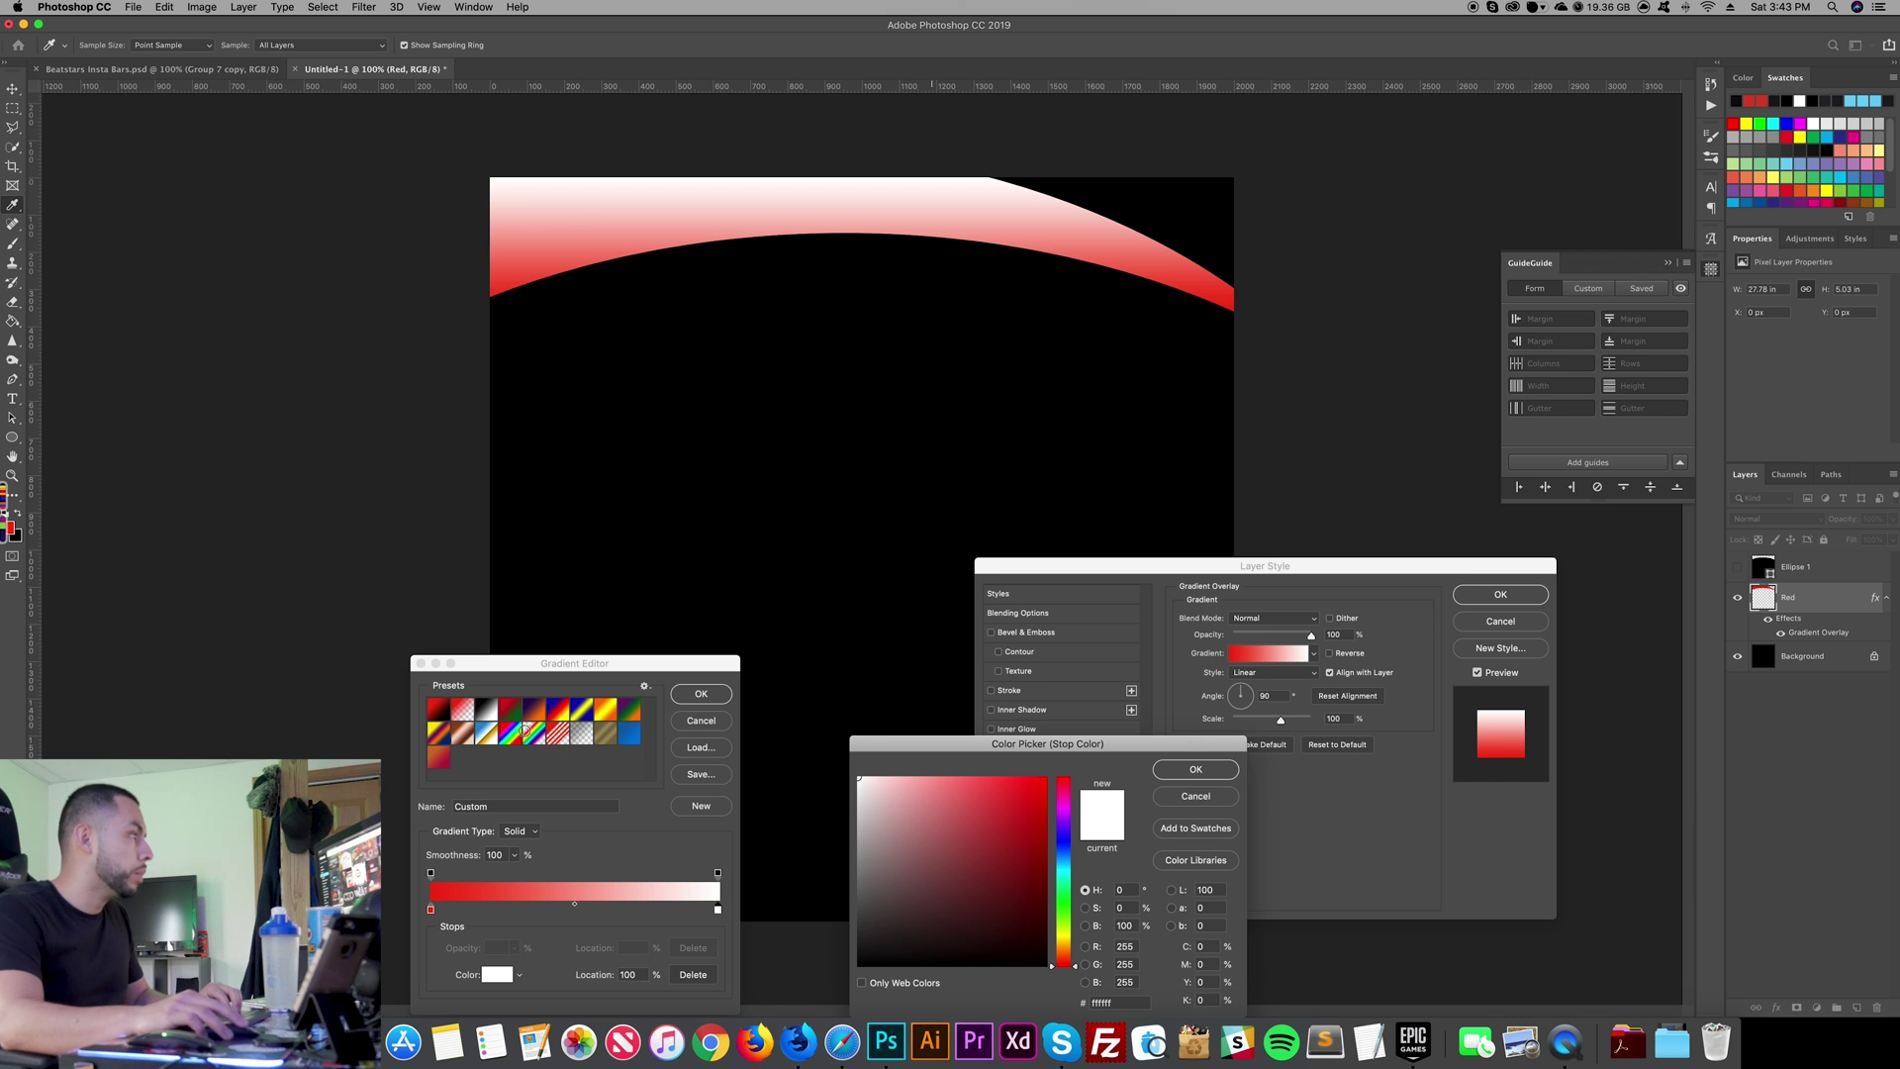
{"action": "left_click", "coordinate": [11, 528]}
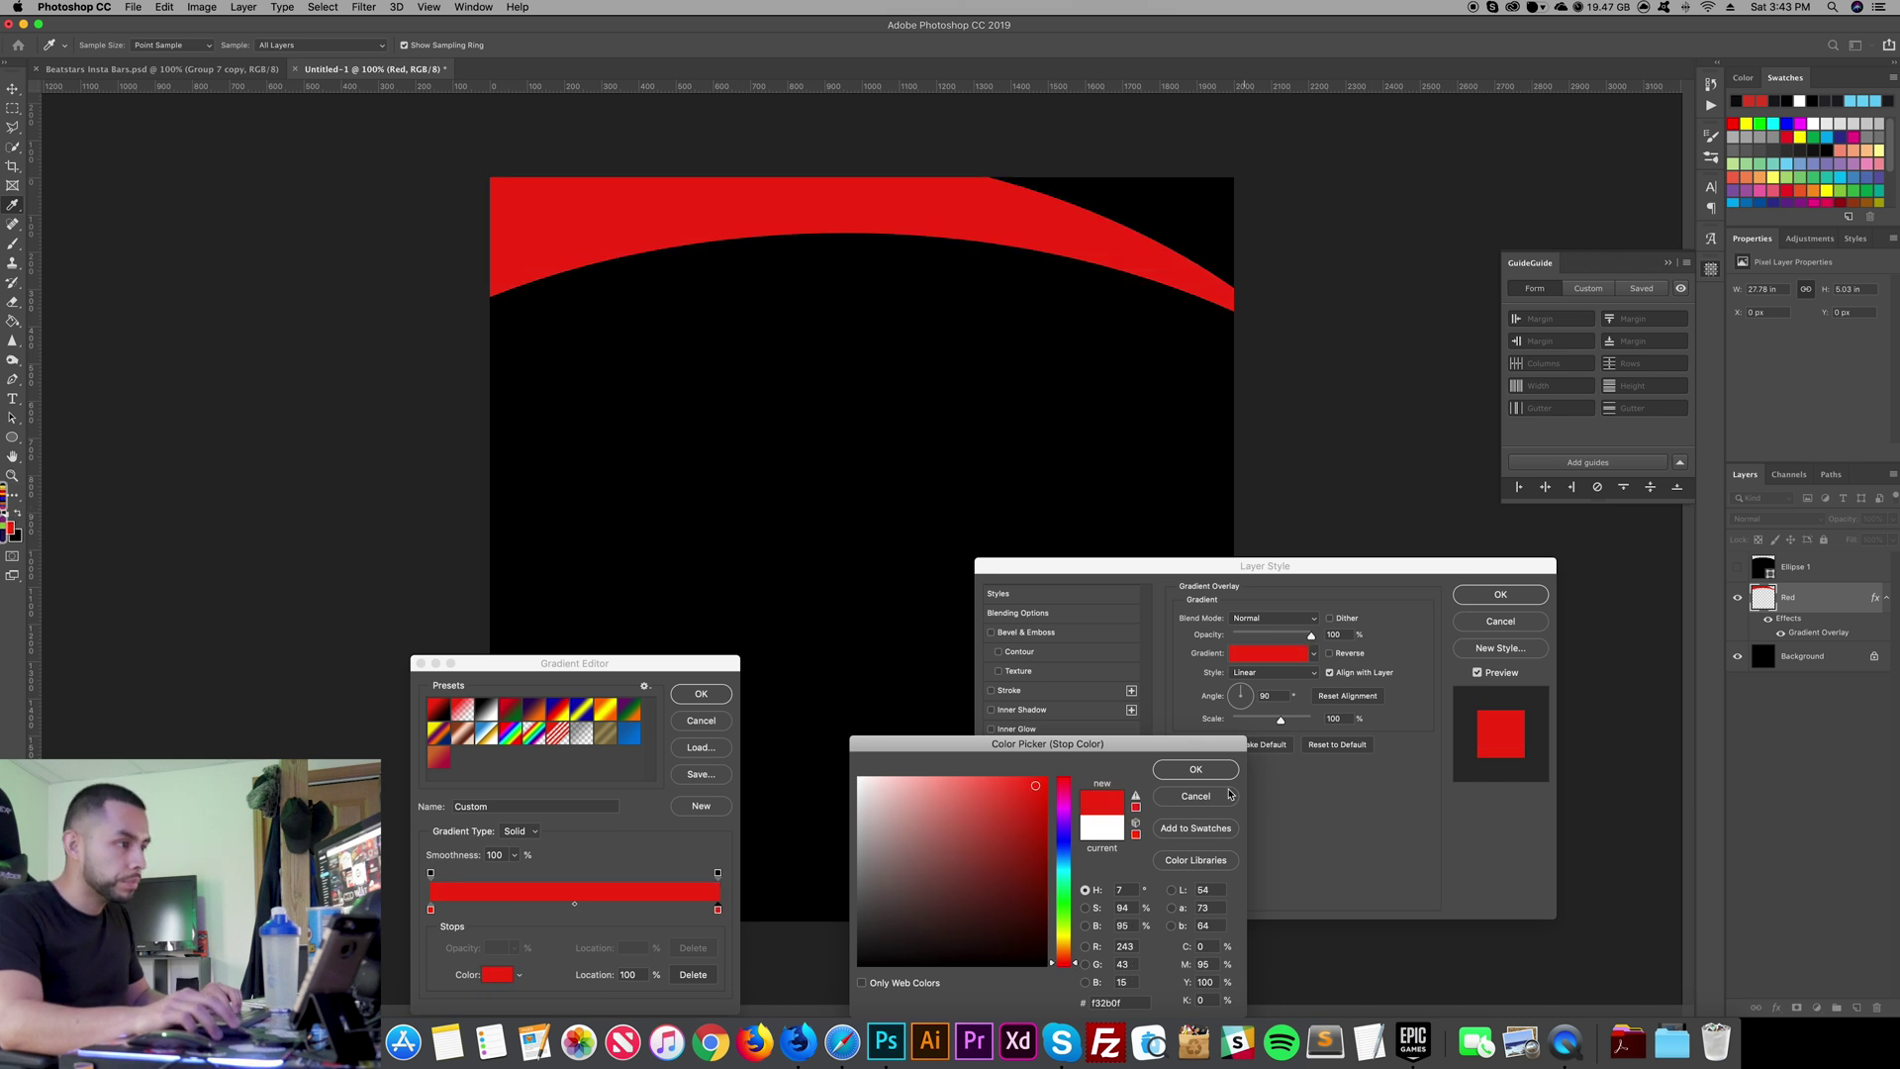
{"action": "left_click", "coordinate": [1037, 809]}
{"action": "left_click_drag", "start_coordinate": [1037, 816], "coordinate": [1034, 824]}
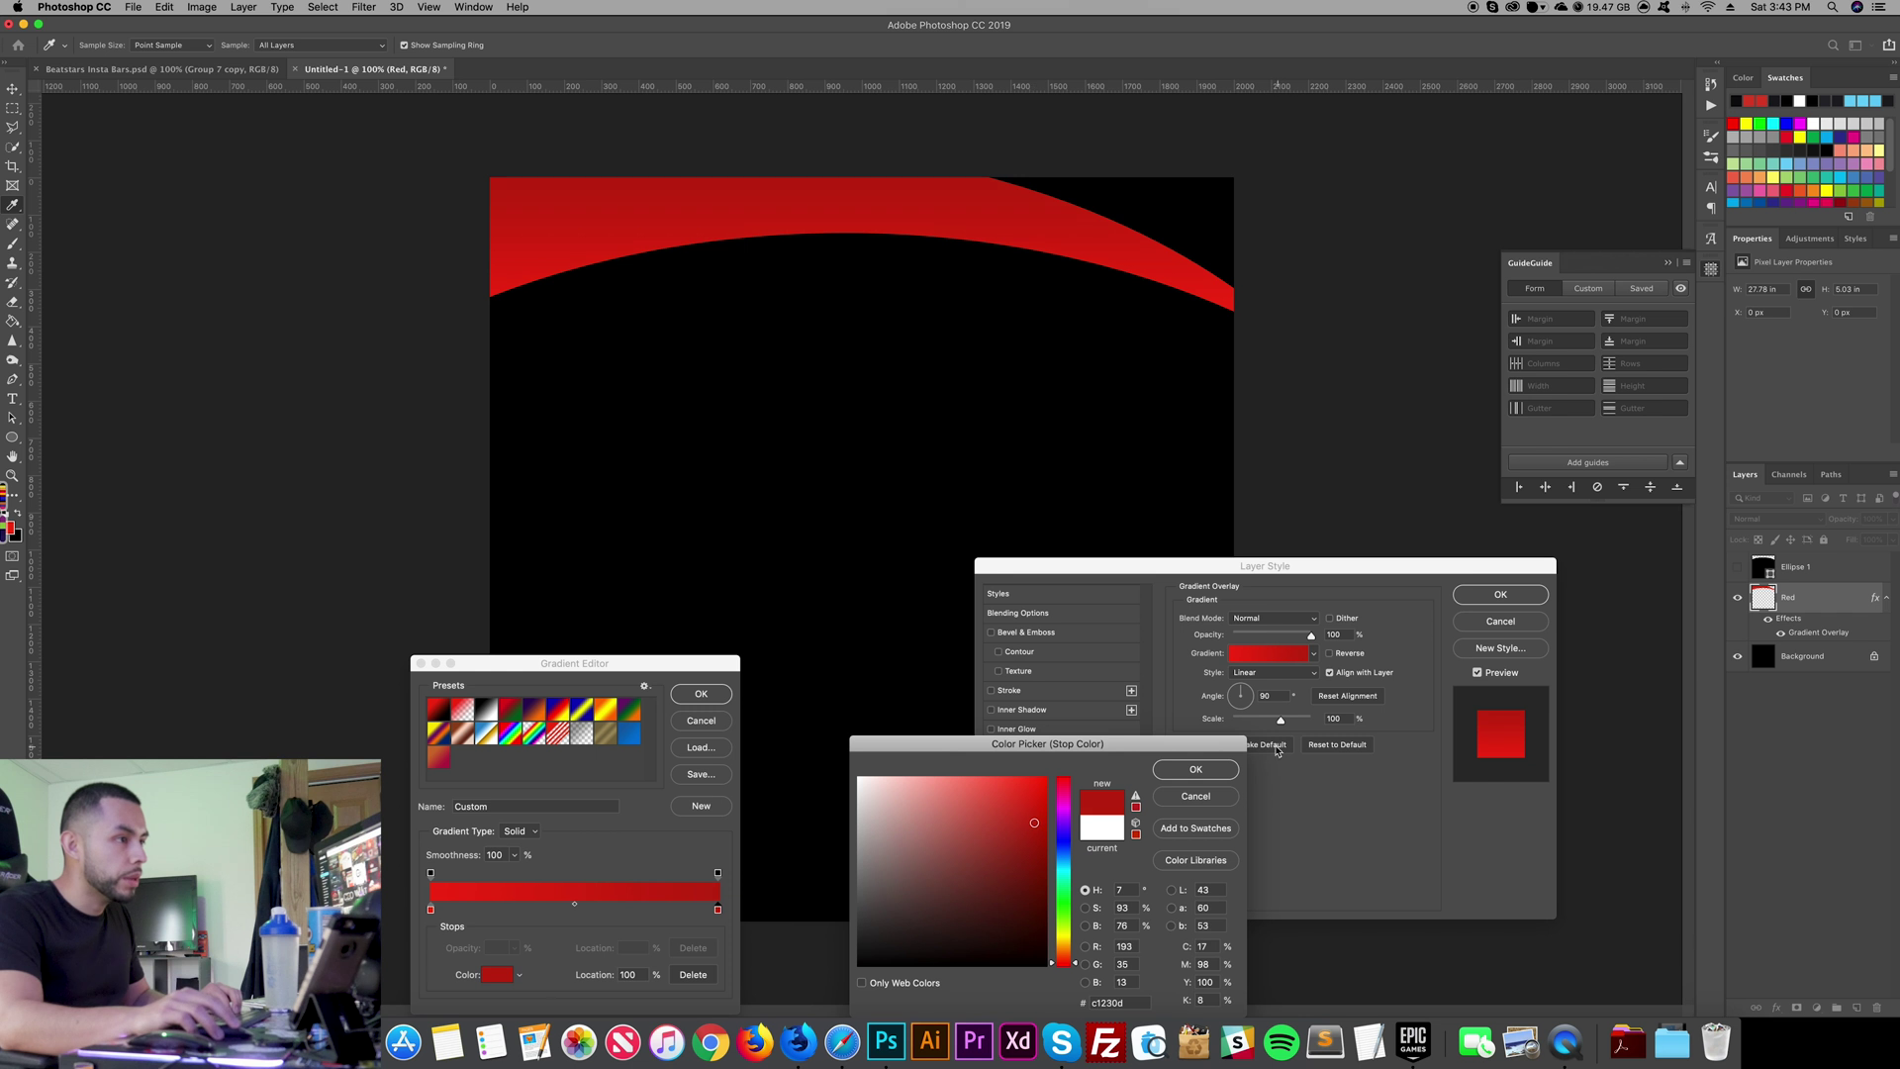
{"action": "left_click", "coordinate": [1198, 769]}
{"action": "left_click", "coordinate": [699, 696]}
Step: Set the Gradient Overlay's angle to 0 degrees and apply the layer style
{"action": "left_click", "coordinate": [1279, 695]}
{"action": "type", "text": "0"}
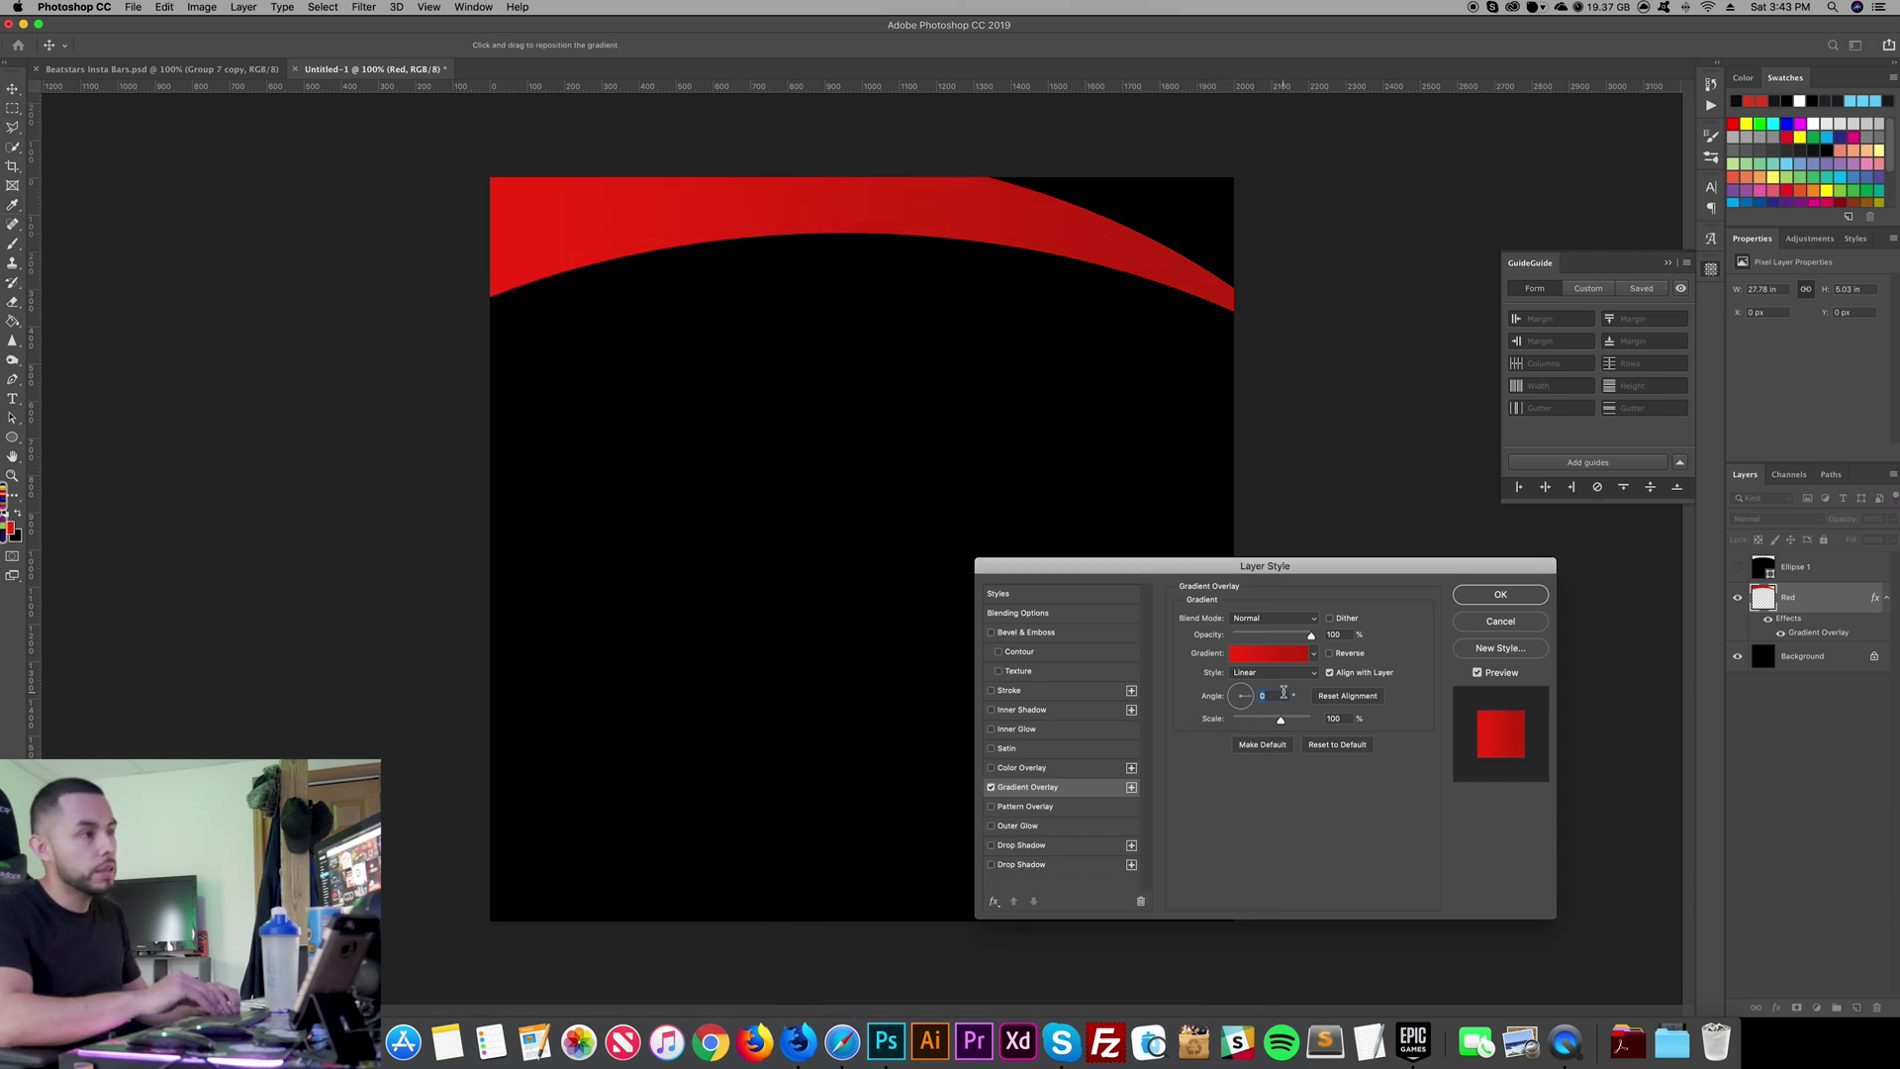
{"action": "key", "text": "Return"}
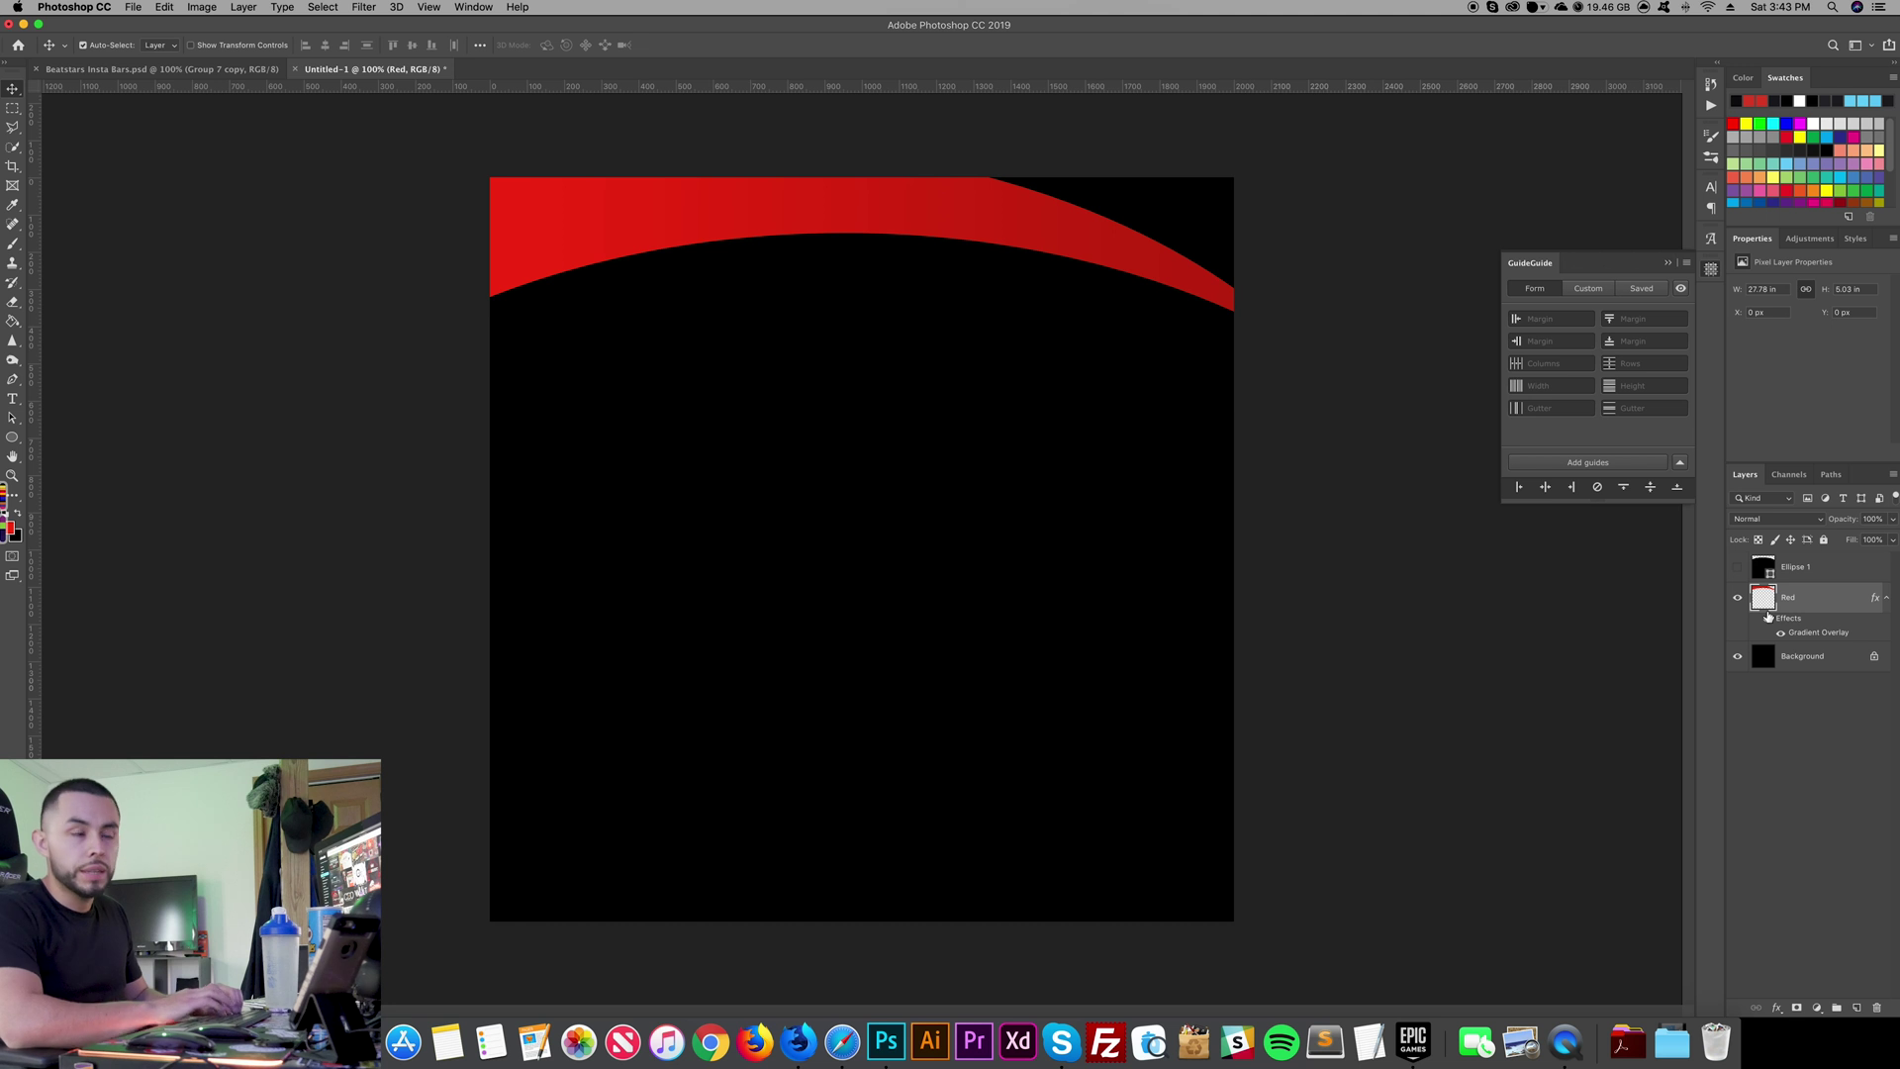
Step: Duplicate the Red layer and collapse the effects lists of both red layers
{"action": "key", "text": "ctrl+j"}
{"action": "key", "text": "ctrl+t"}
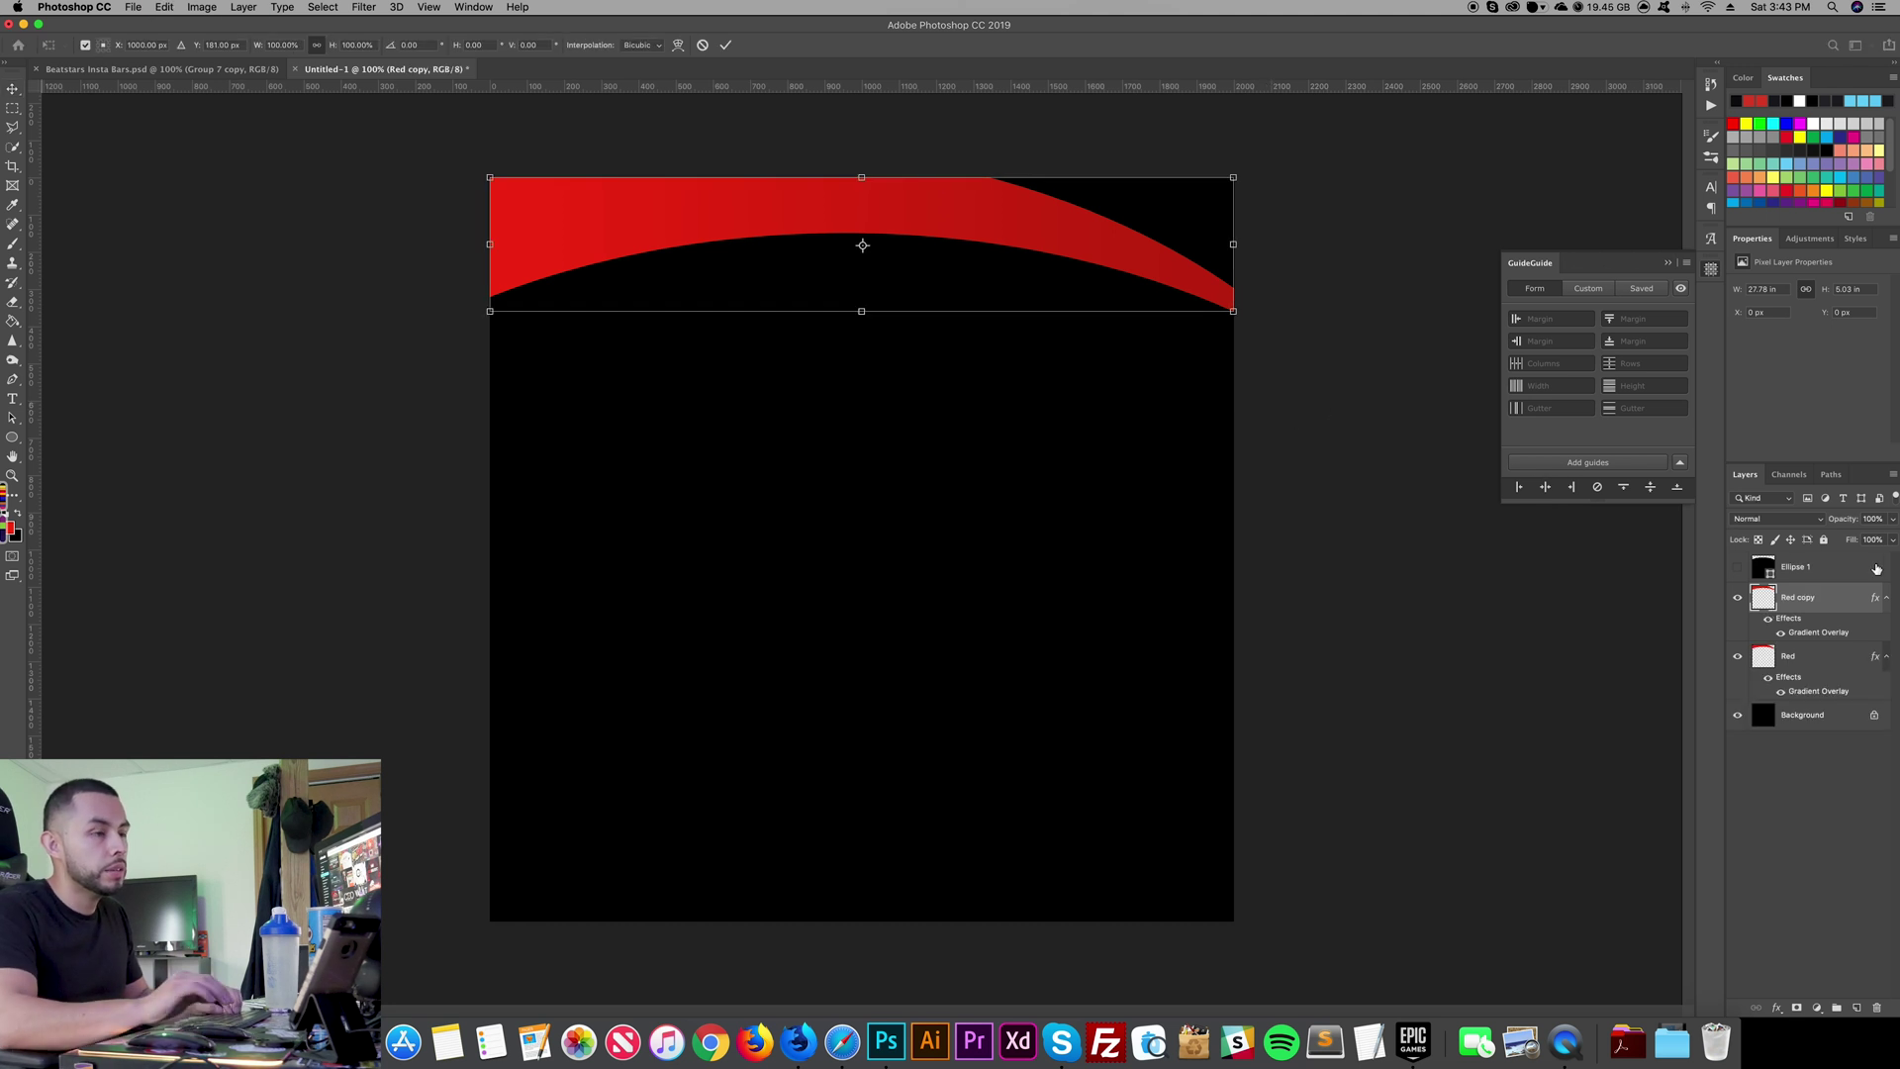
{"action": "key", "text": "Return"}
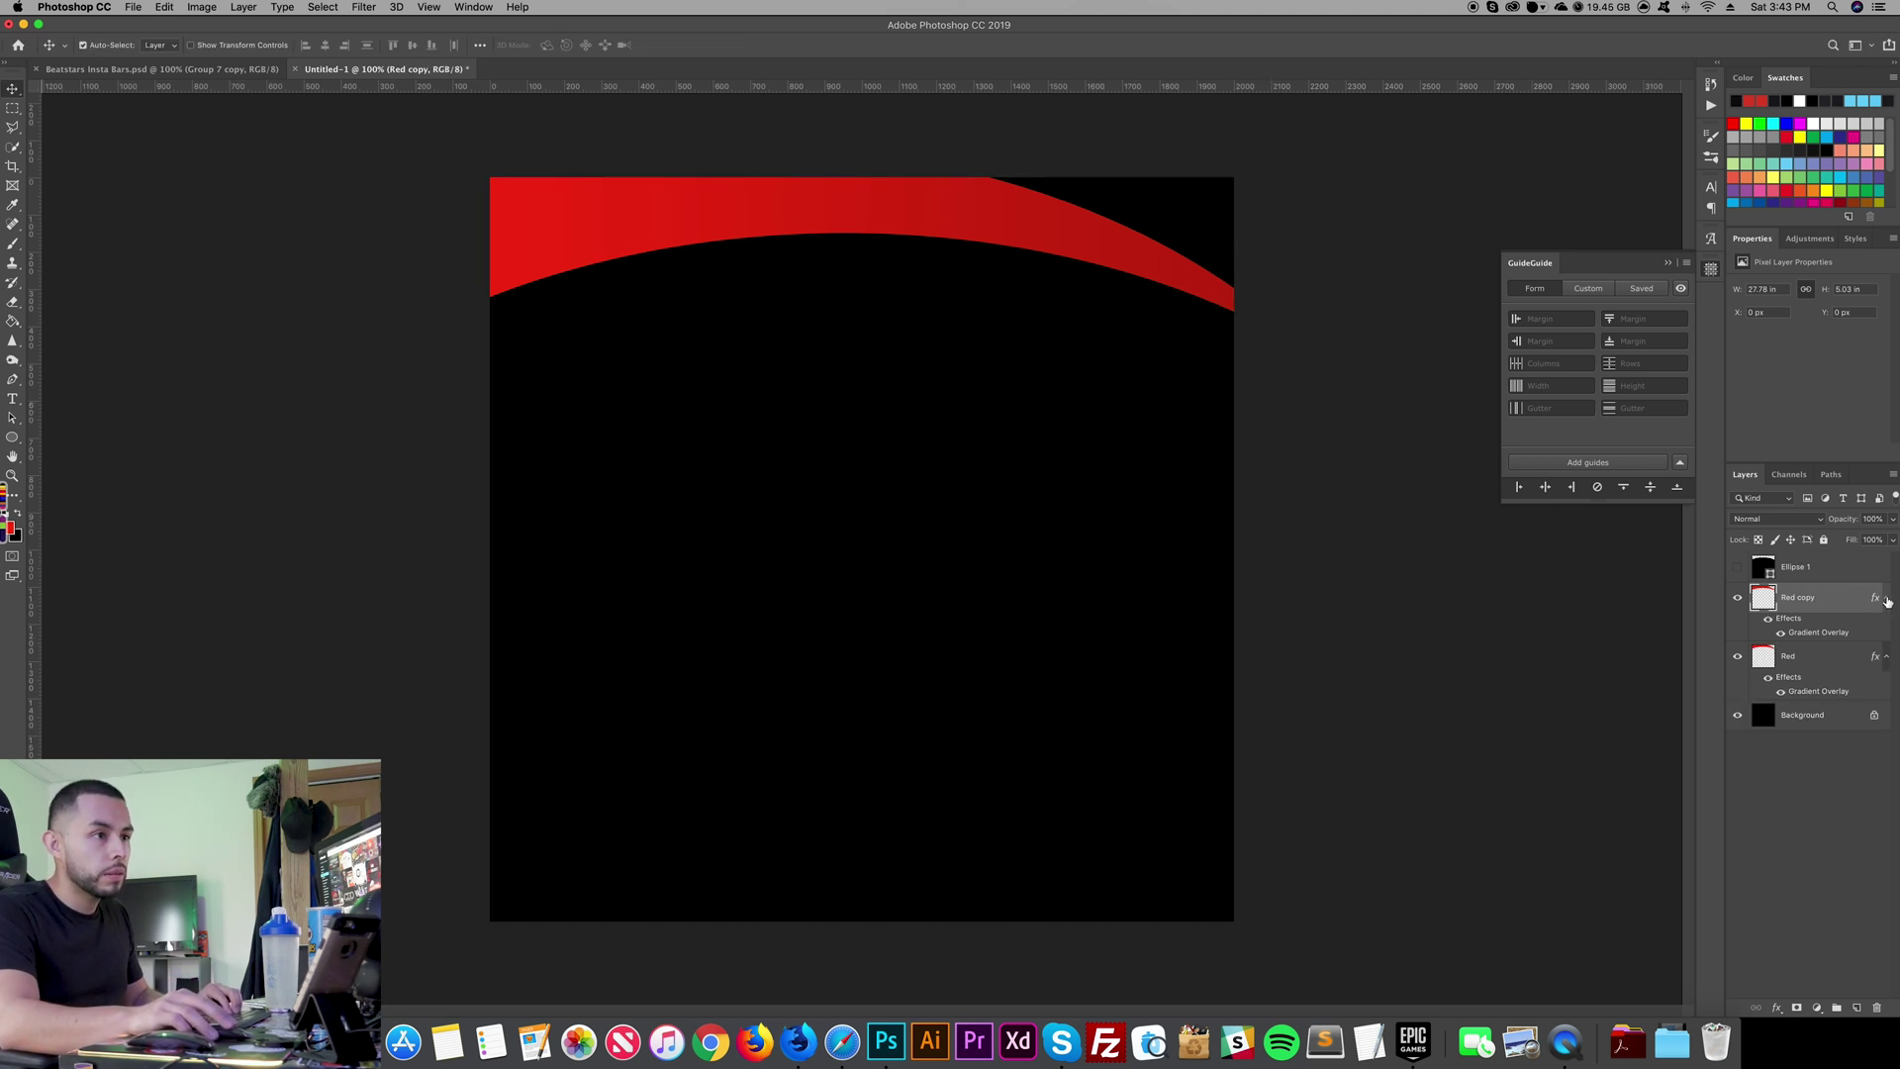
{"action": "left_click", "coordinate": [1886, 597]}
{"action": "left_click", "coordinate": [1887, 628]}
Step: Rotate the Red copy arc 180 degrees and move it to the canvas's bottom edge, at about Y 1638 px
{"action": "key", "text": "ctrl+t"}
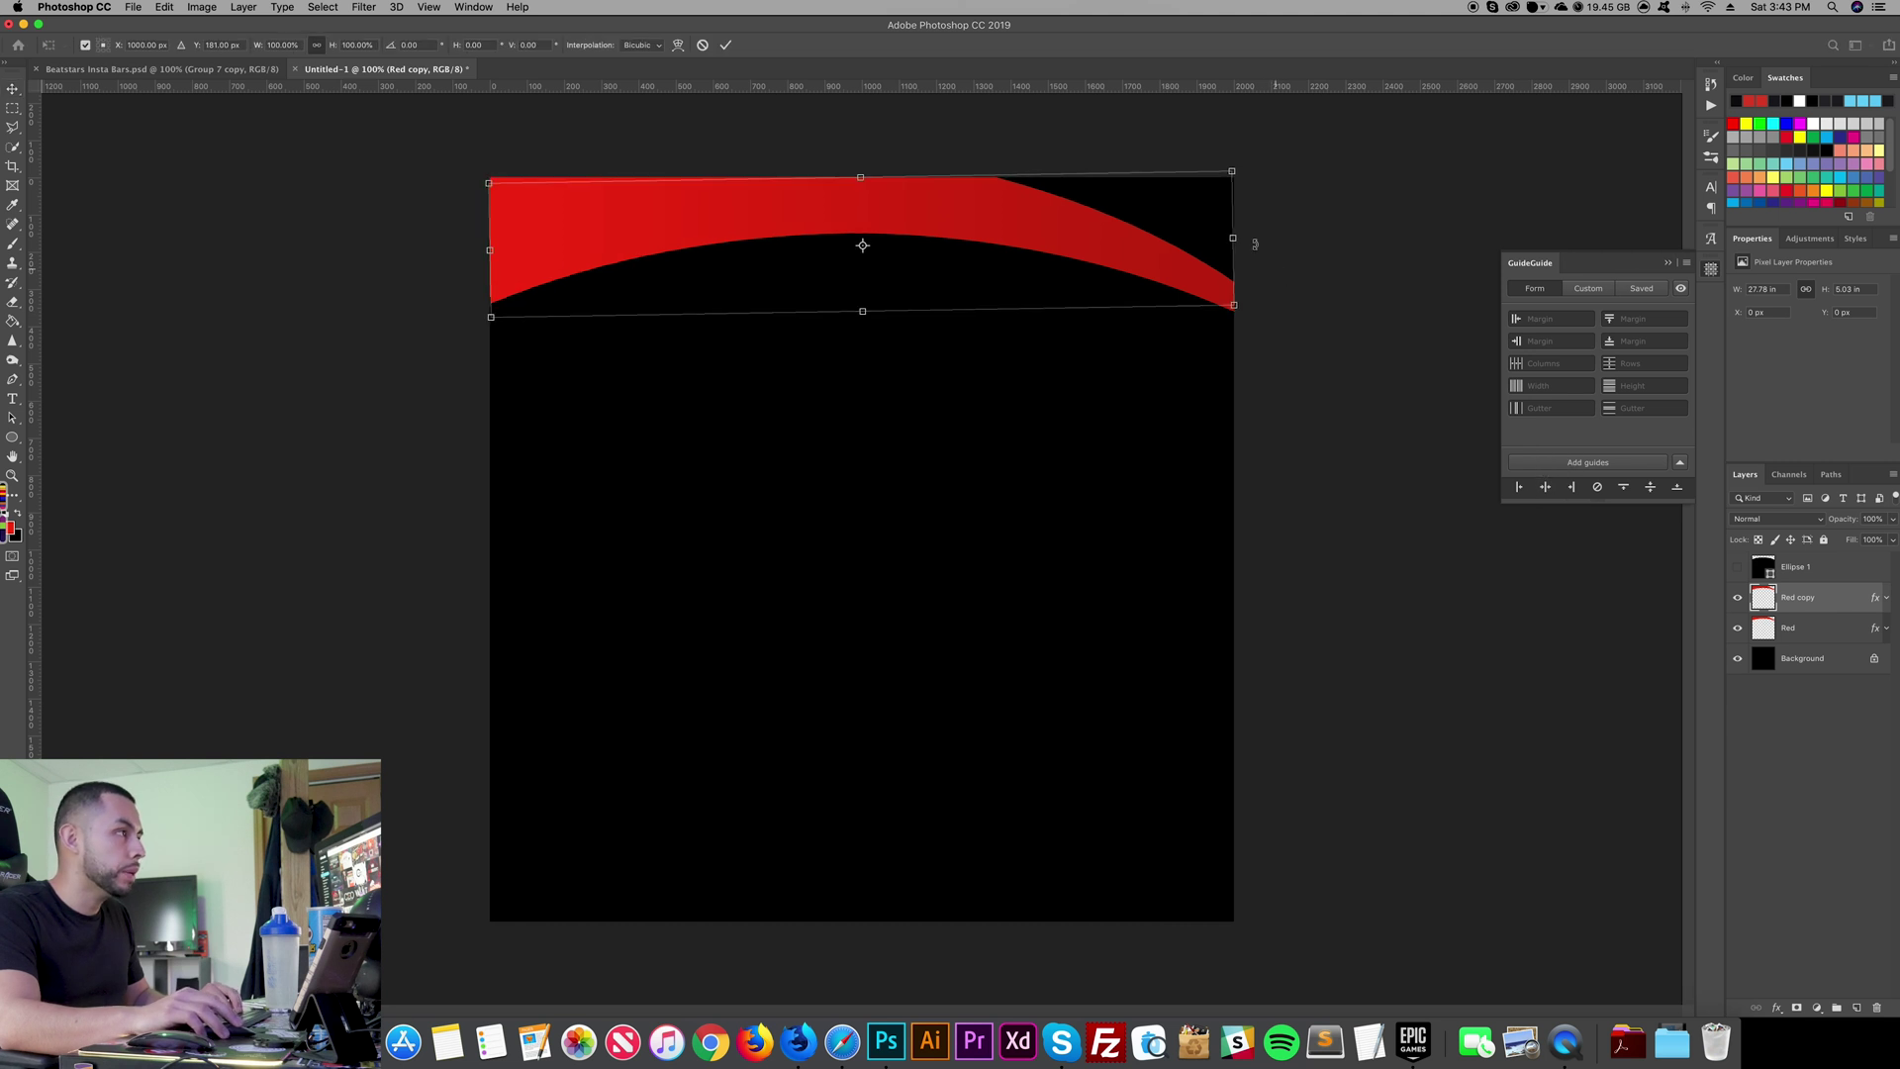
{"action": "left_click_drag", "start_coordinate": [1274, 266], "coordinate": [594, 247]}
{"action": "left_click_drag", "start_coordinate": [721, 259], "coordinate": [798, 859]}
{"action": "key", "text": "Return"}
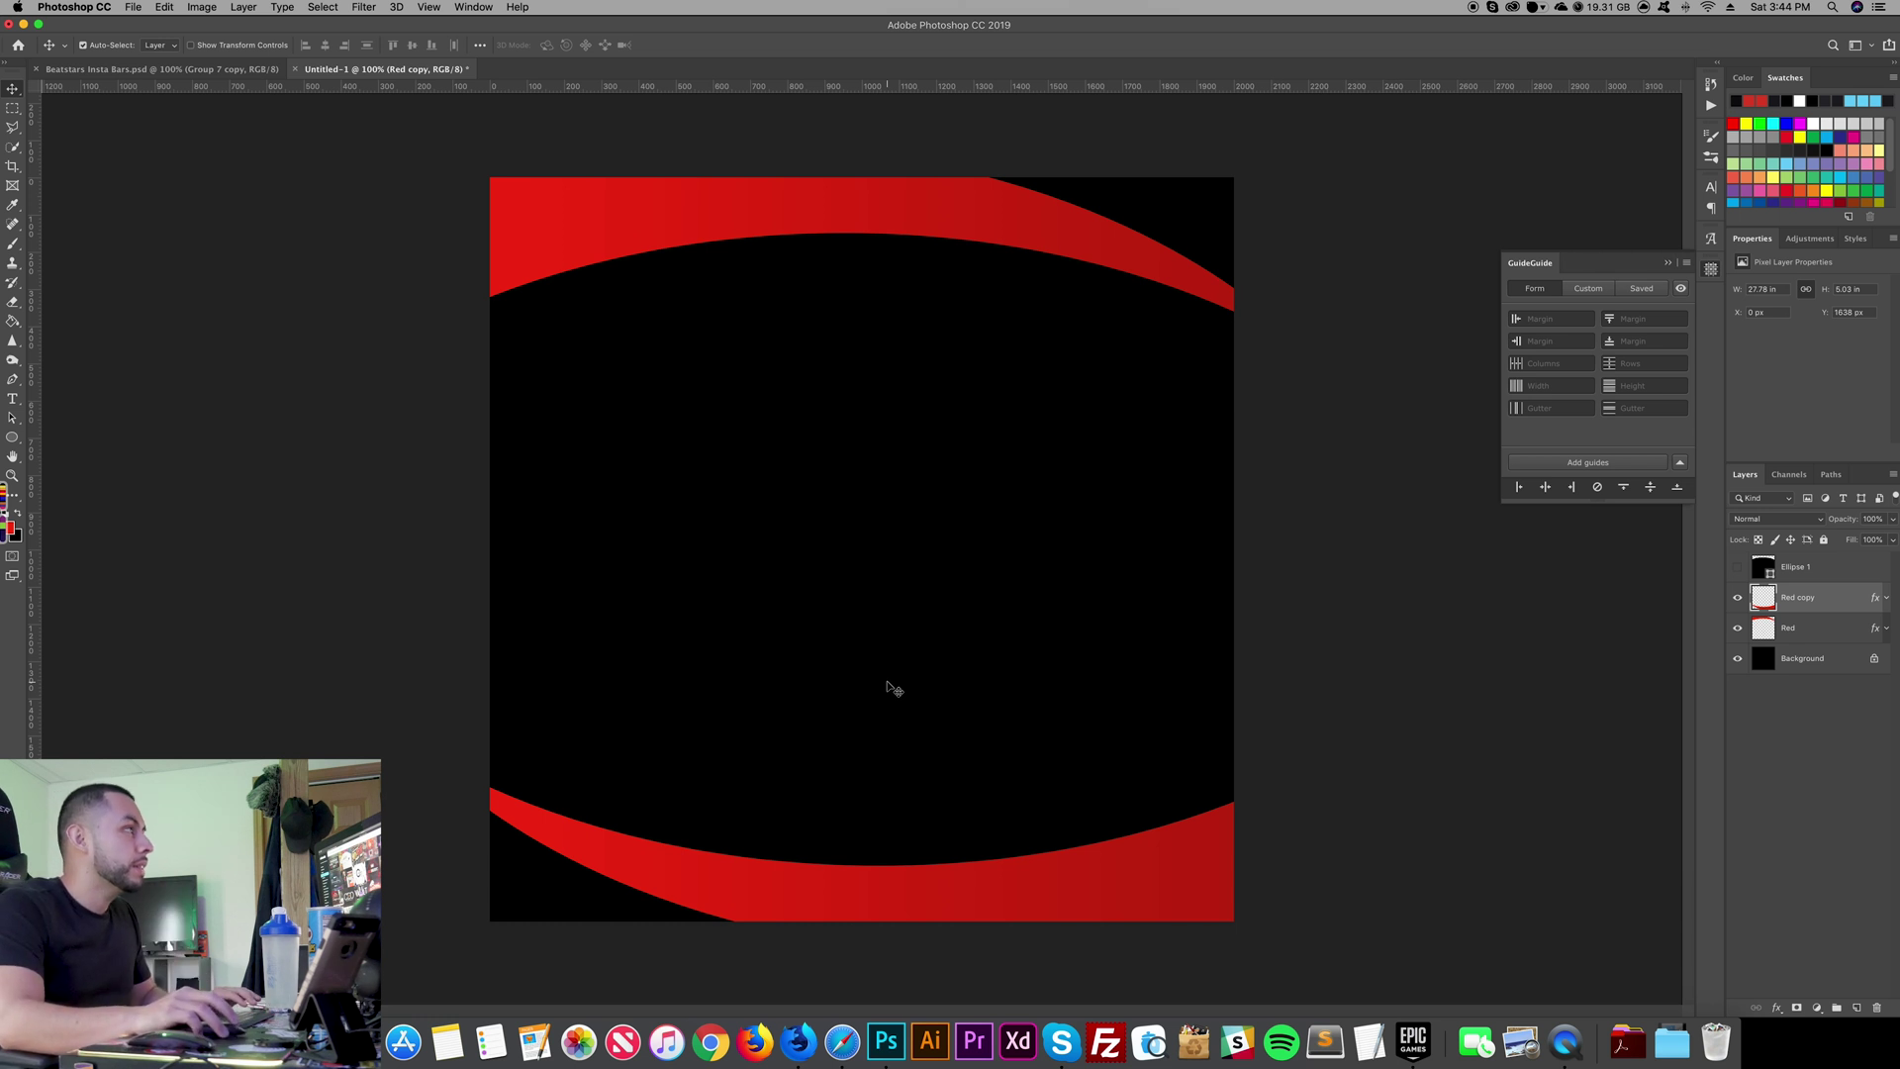
Step: Check the finished reference design, then add a new layer directly above the Background and fill it with white
{"action": "key", "text": "ctrl+Tab"}
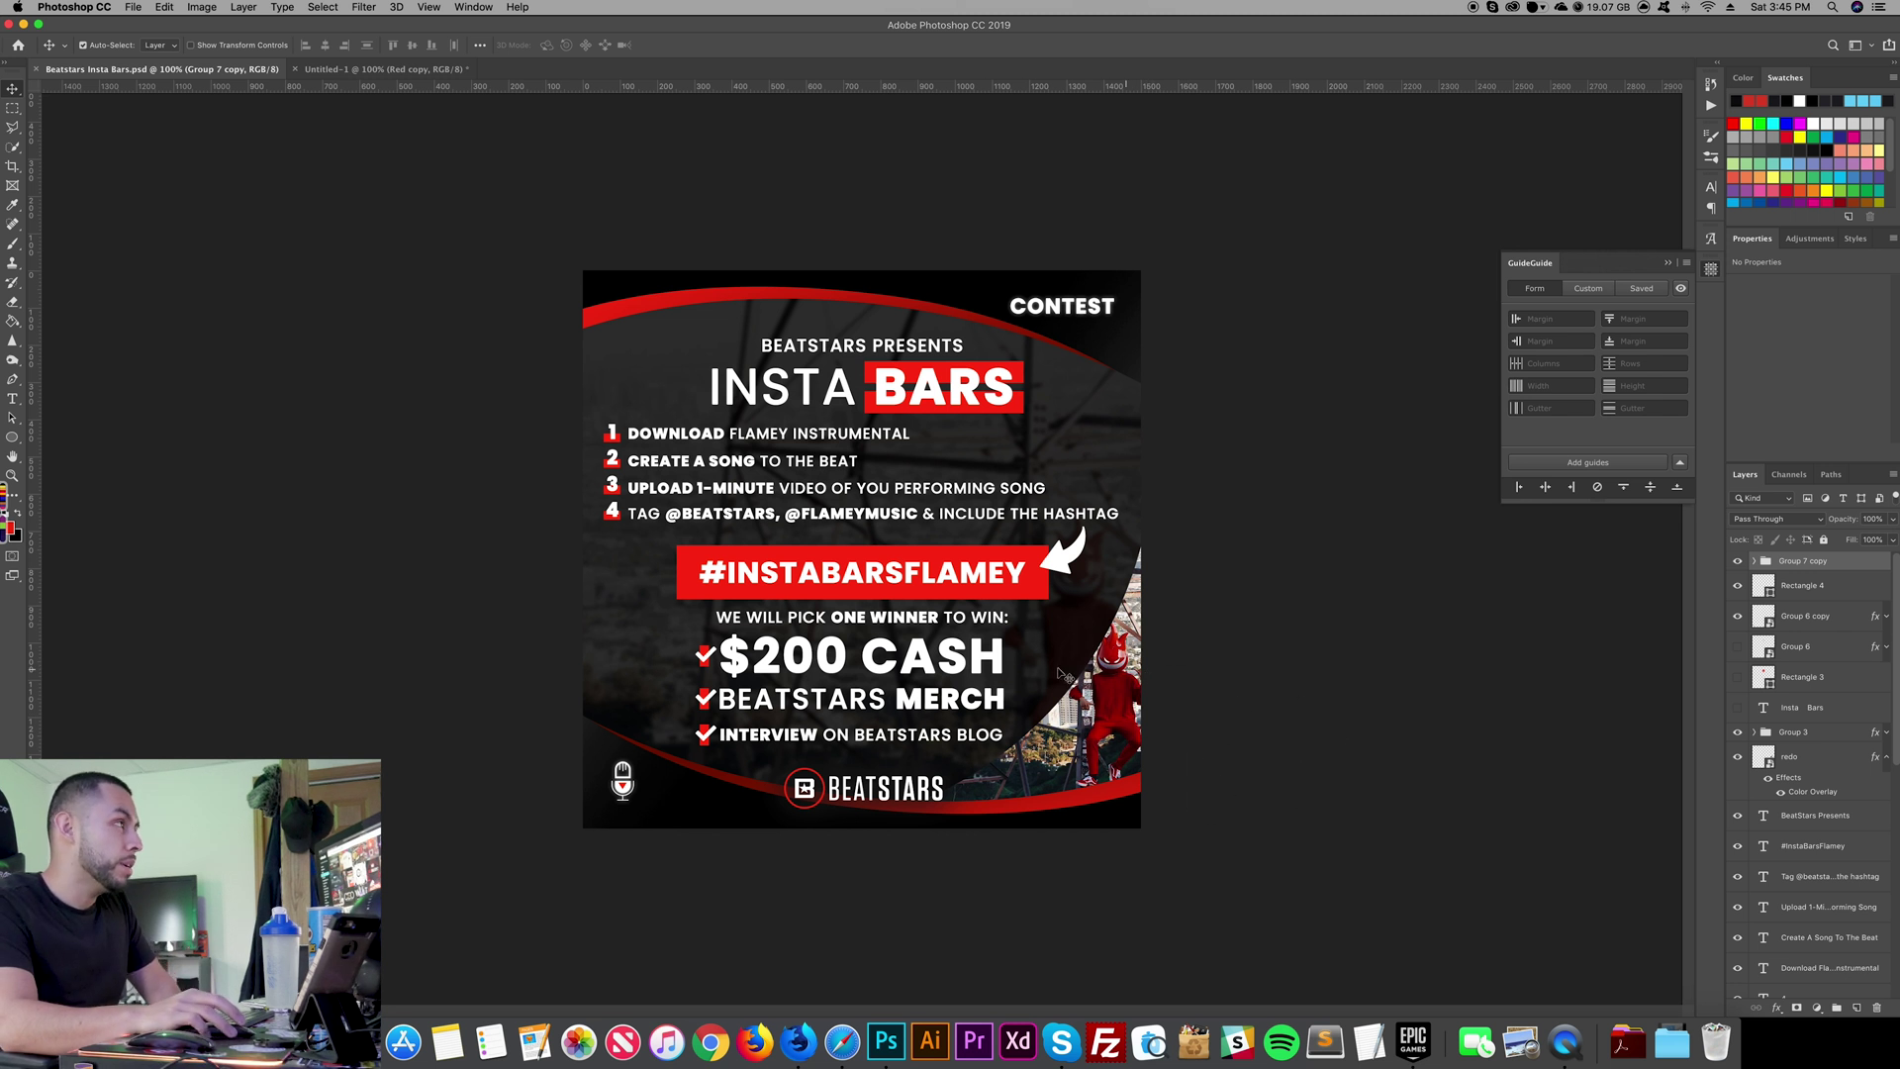
{"action": "left_click", "coordinate": [386, 68]}
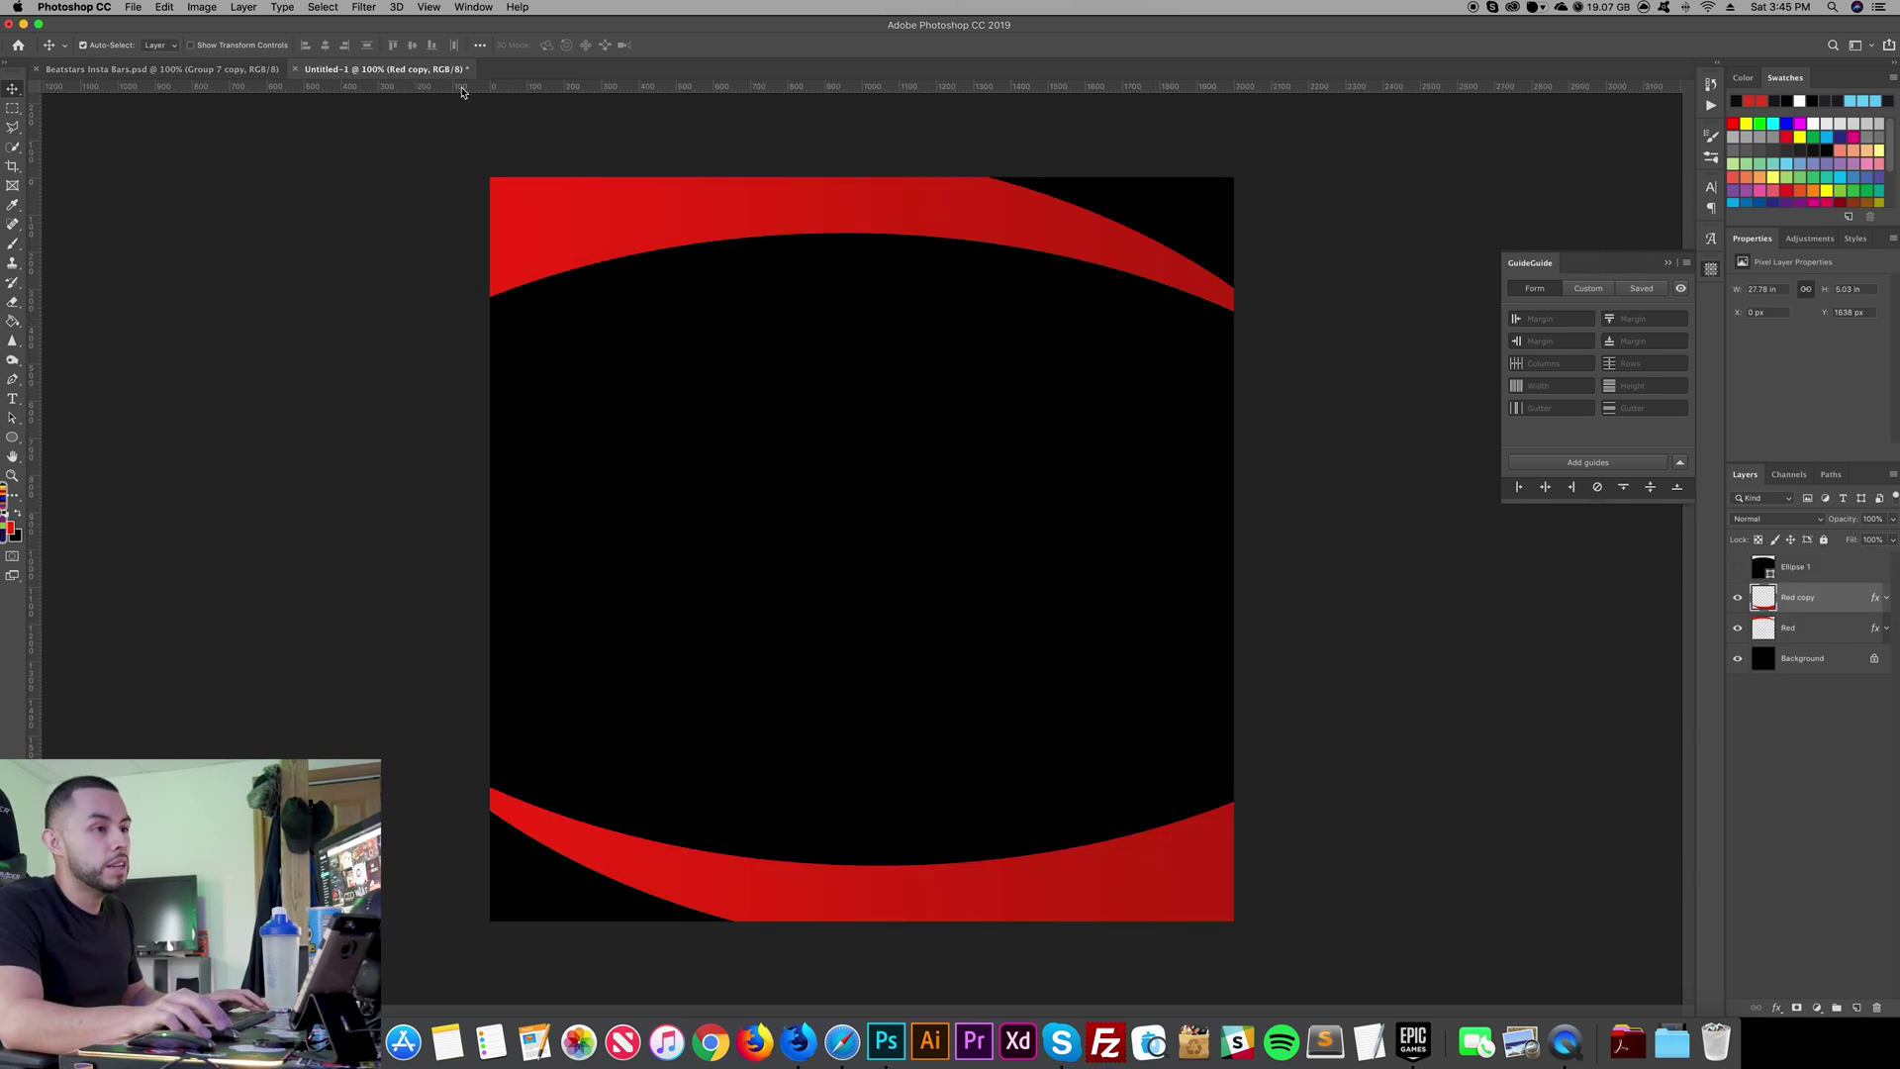
{"action": "left_click", "coordinate": [1847, 658]}
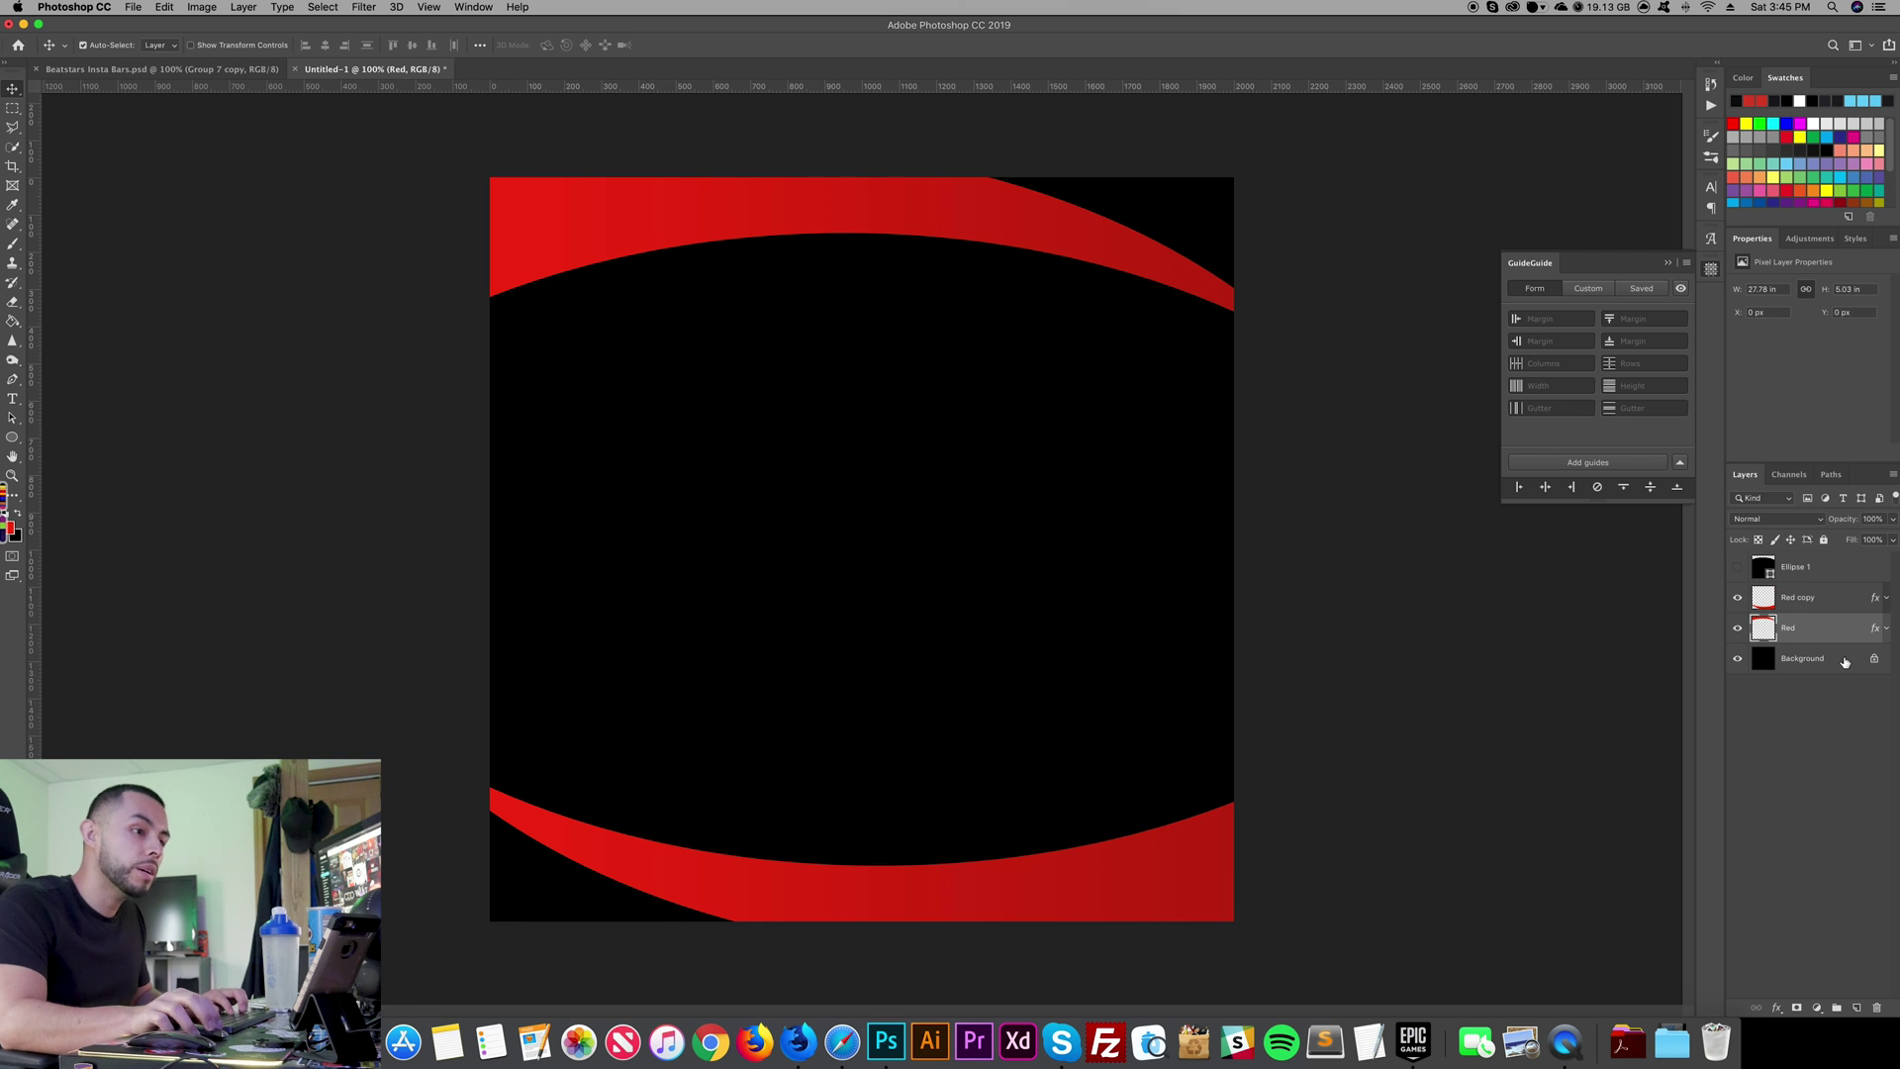
{"action": "left_click", "coordinate": [1865, 1007]}
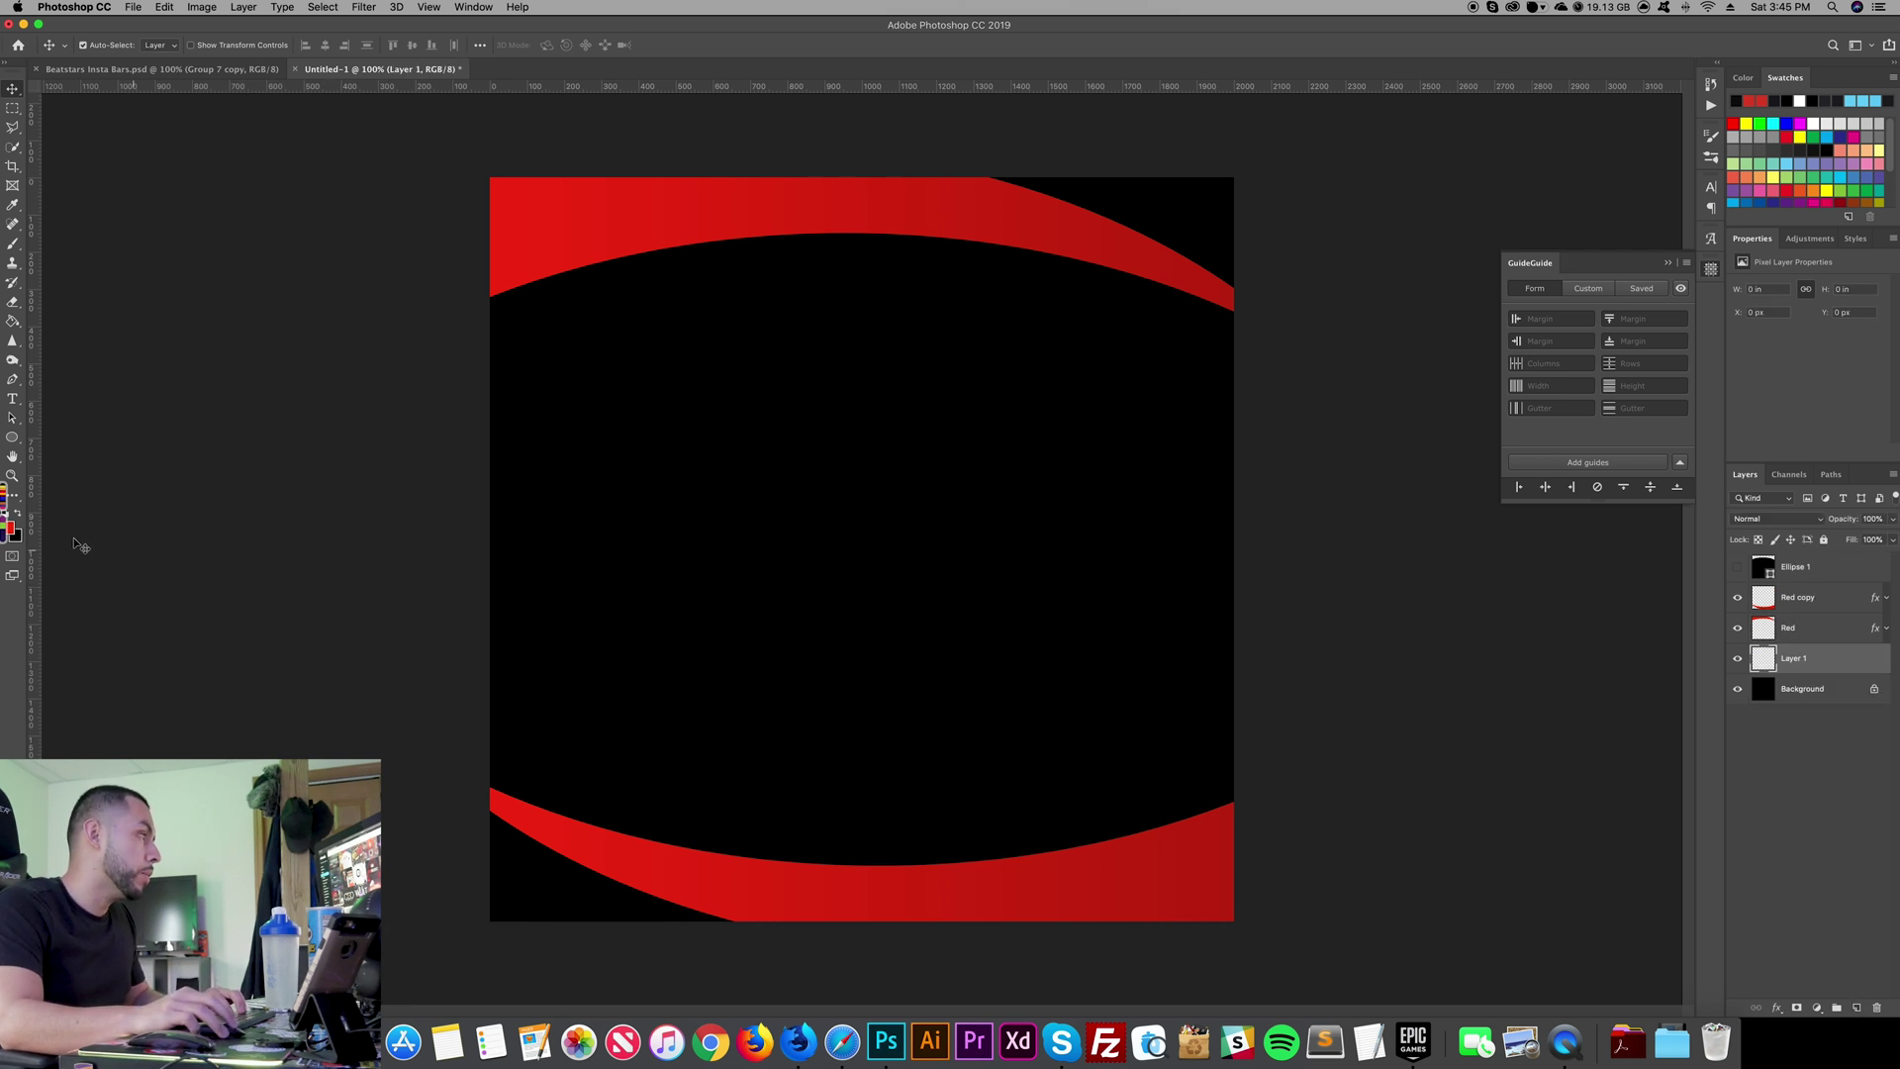
{"action": "left_click", "coordinate": [11, 514]}
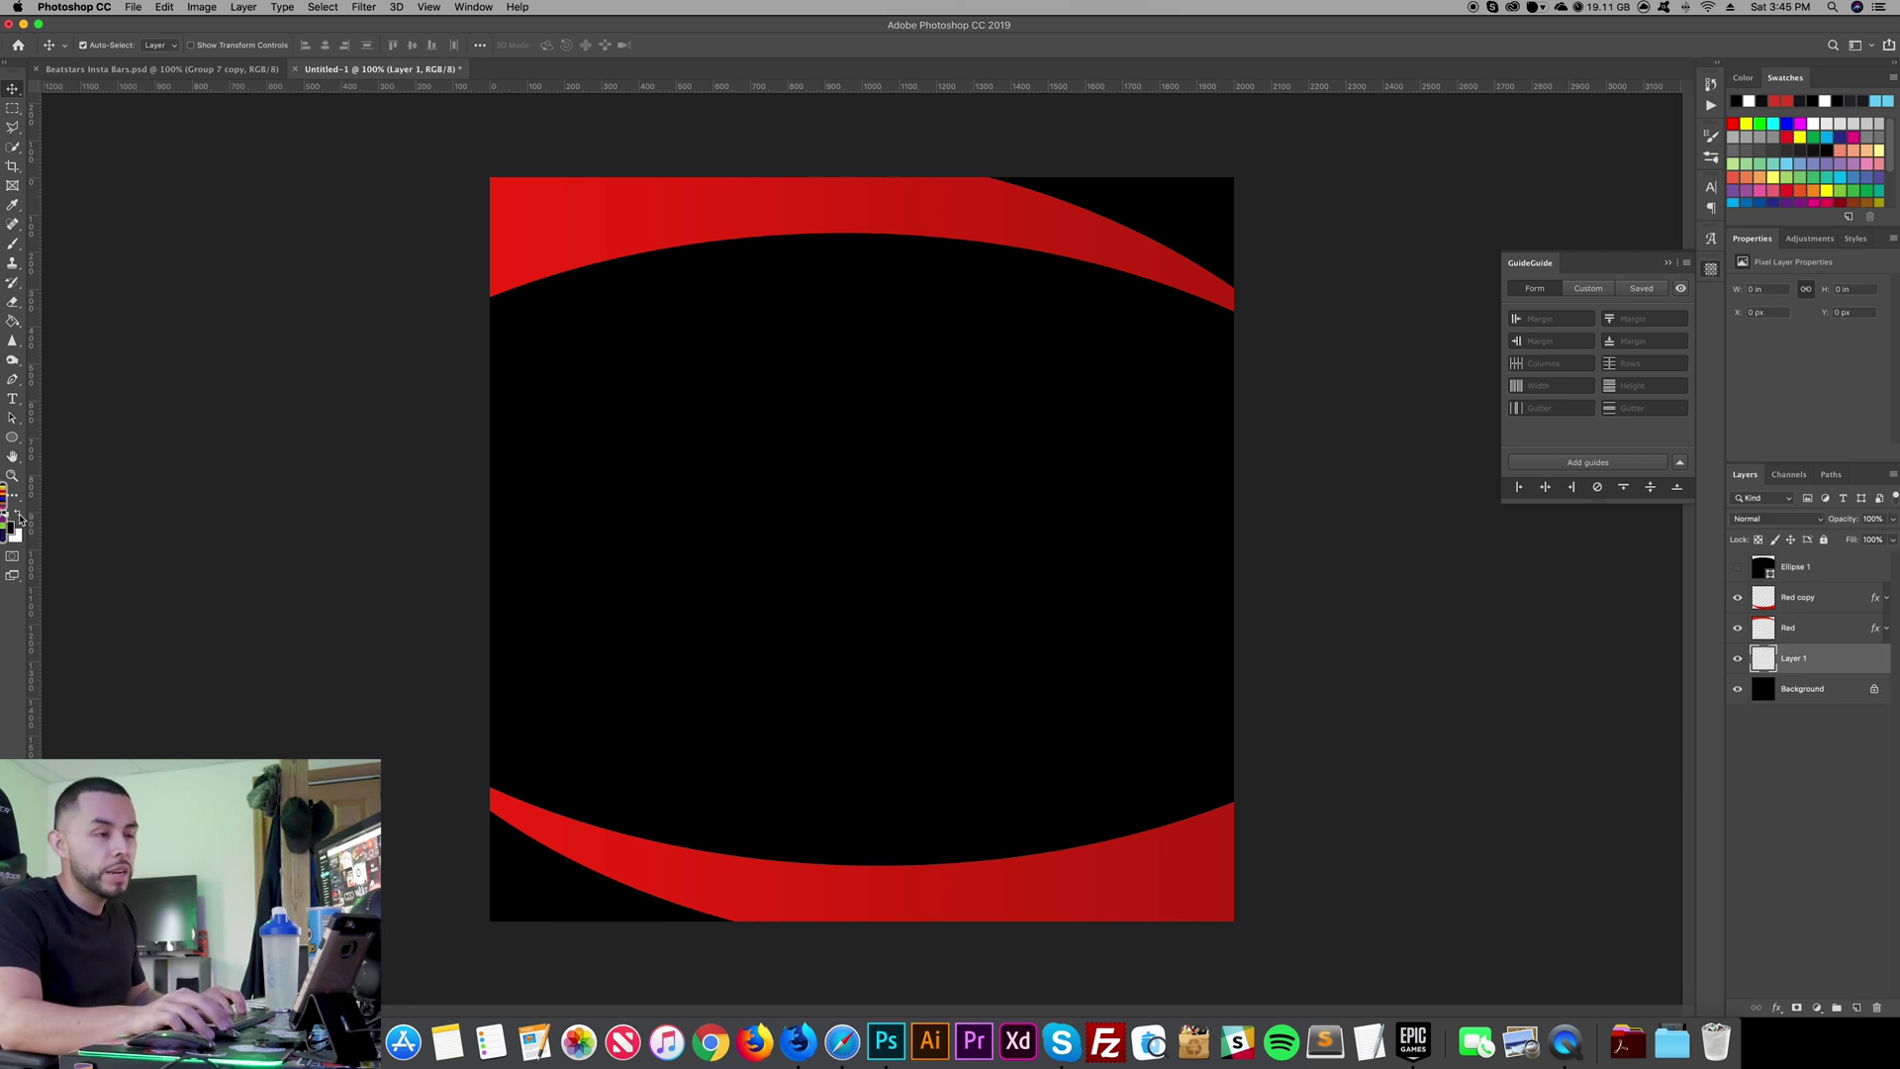
{"action": "left_click", "coordinate": [19, 517]}
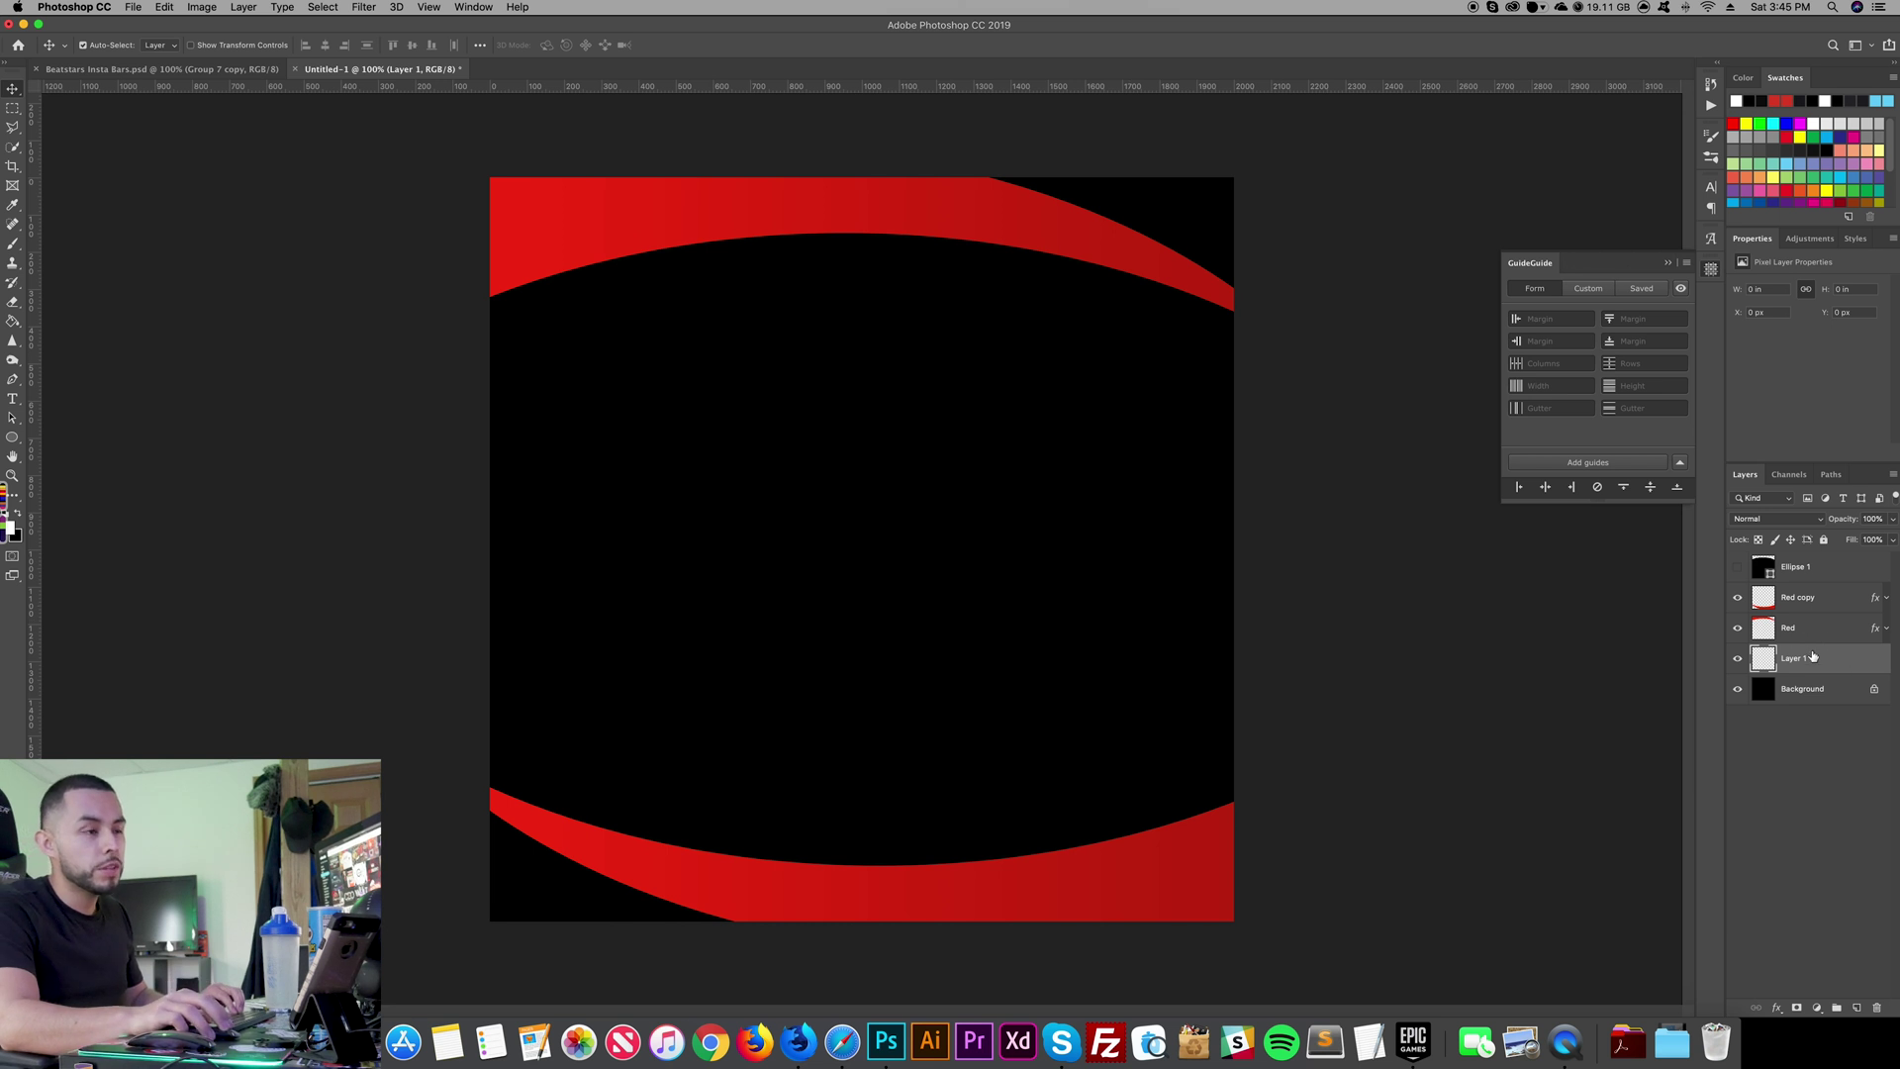
{"action": "key", "text": "g"}
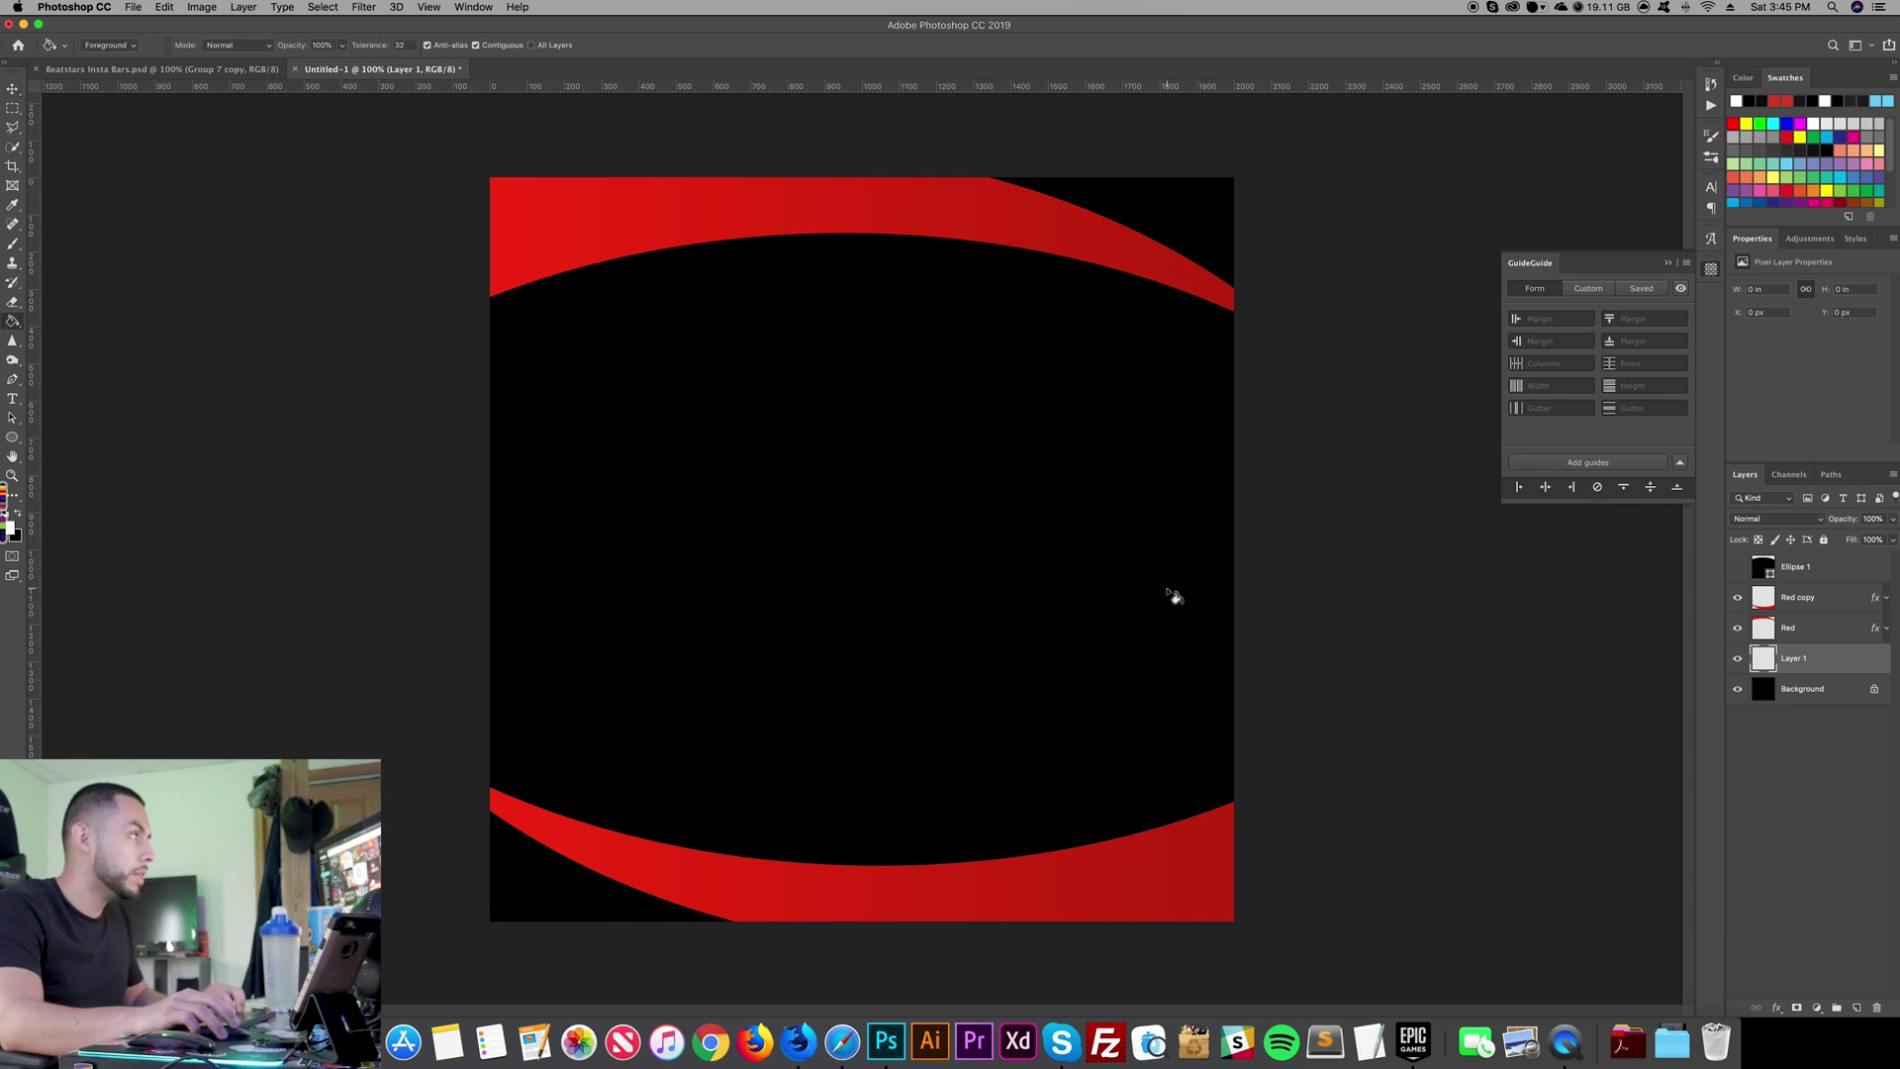
{"action": "left_click", "coordinate": [1138, 586]}
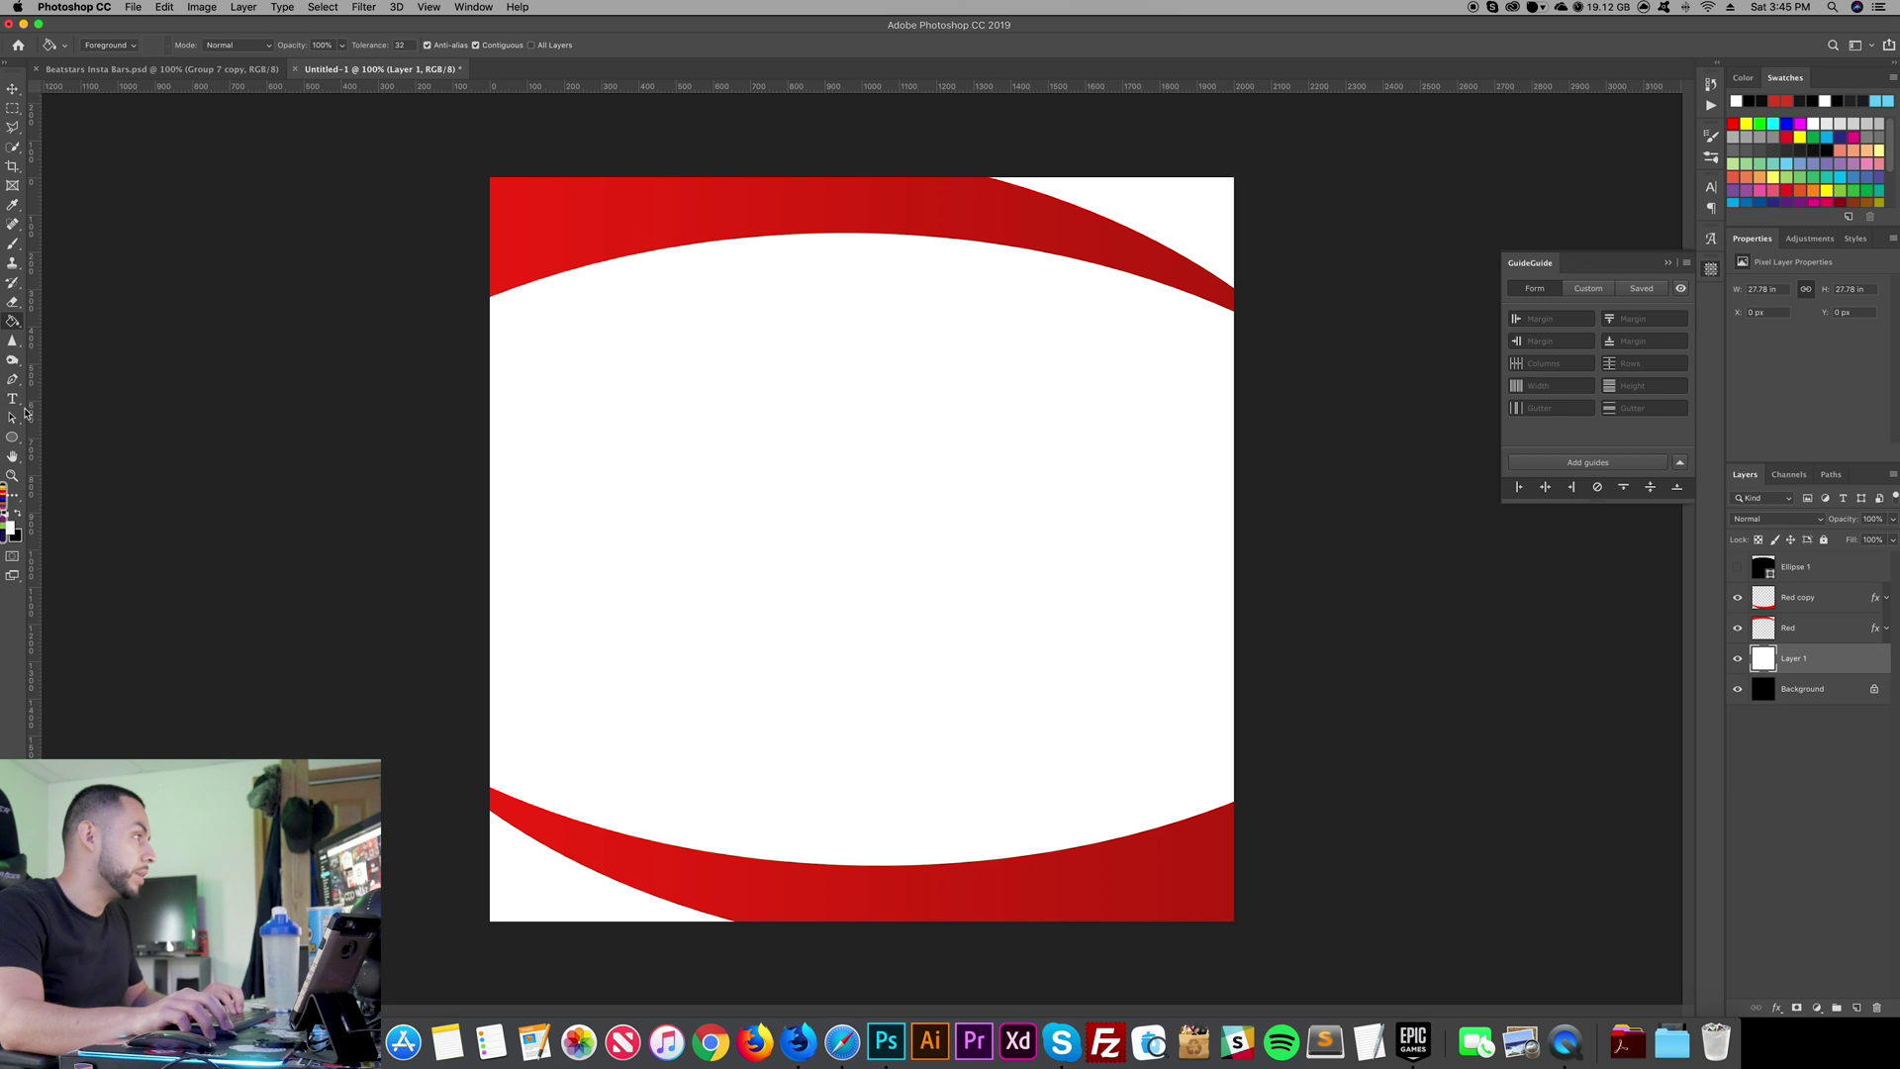
Step: Draw a white circle about 3046 px in diameter, leaving the canvas's lower-right corner outside it
{"action": "left_click", "coordinate": [12, 438]}
{"action": "left_click", "coordinate": [85, 465]}
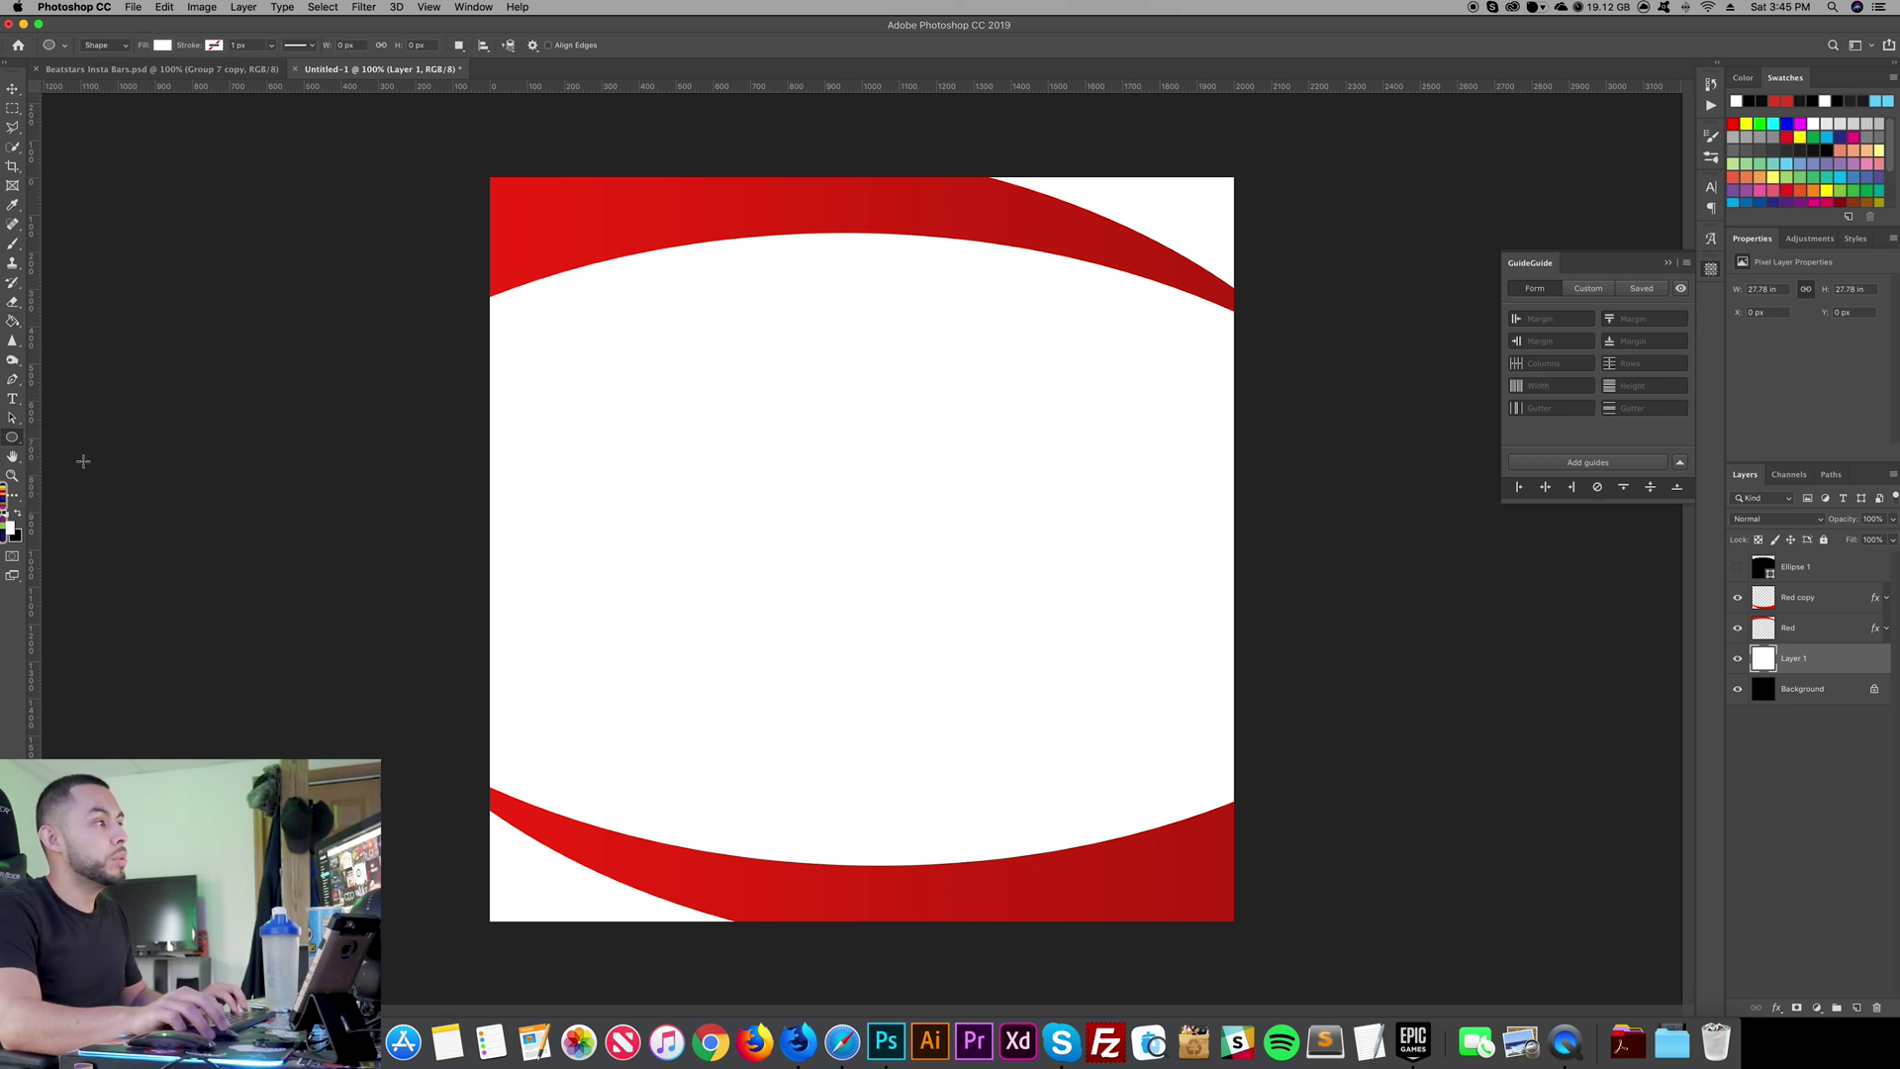
{"action": "left_click_drag", "start_coordinate": [591, 241], "coordinate": [1307, 912]}
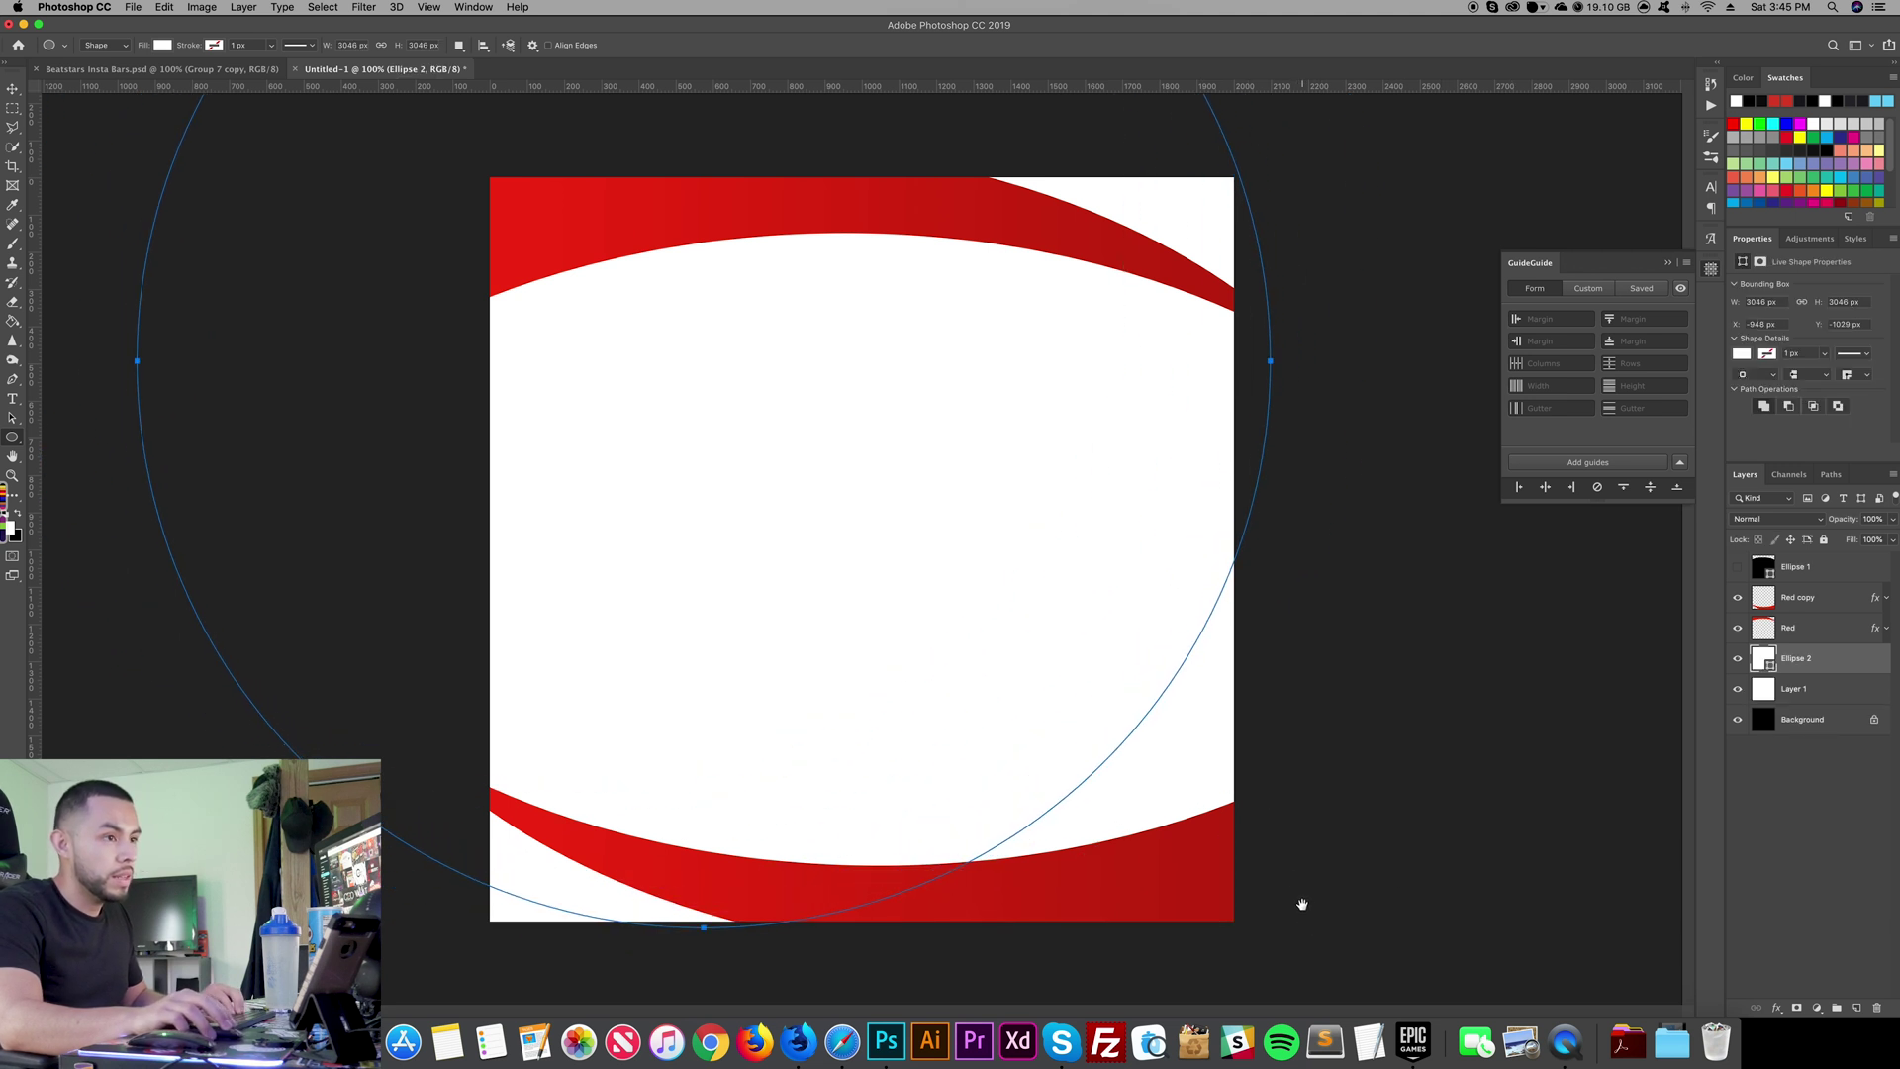
Step: Load the new circle's outline as a selection, delete that area from the white Layer 1, and hide the circle's layer
{"action": "left_click", "coordinate": [1765, 661], "text": "super"}
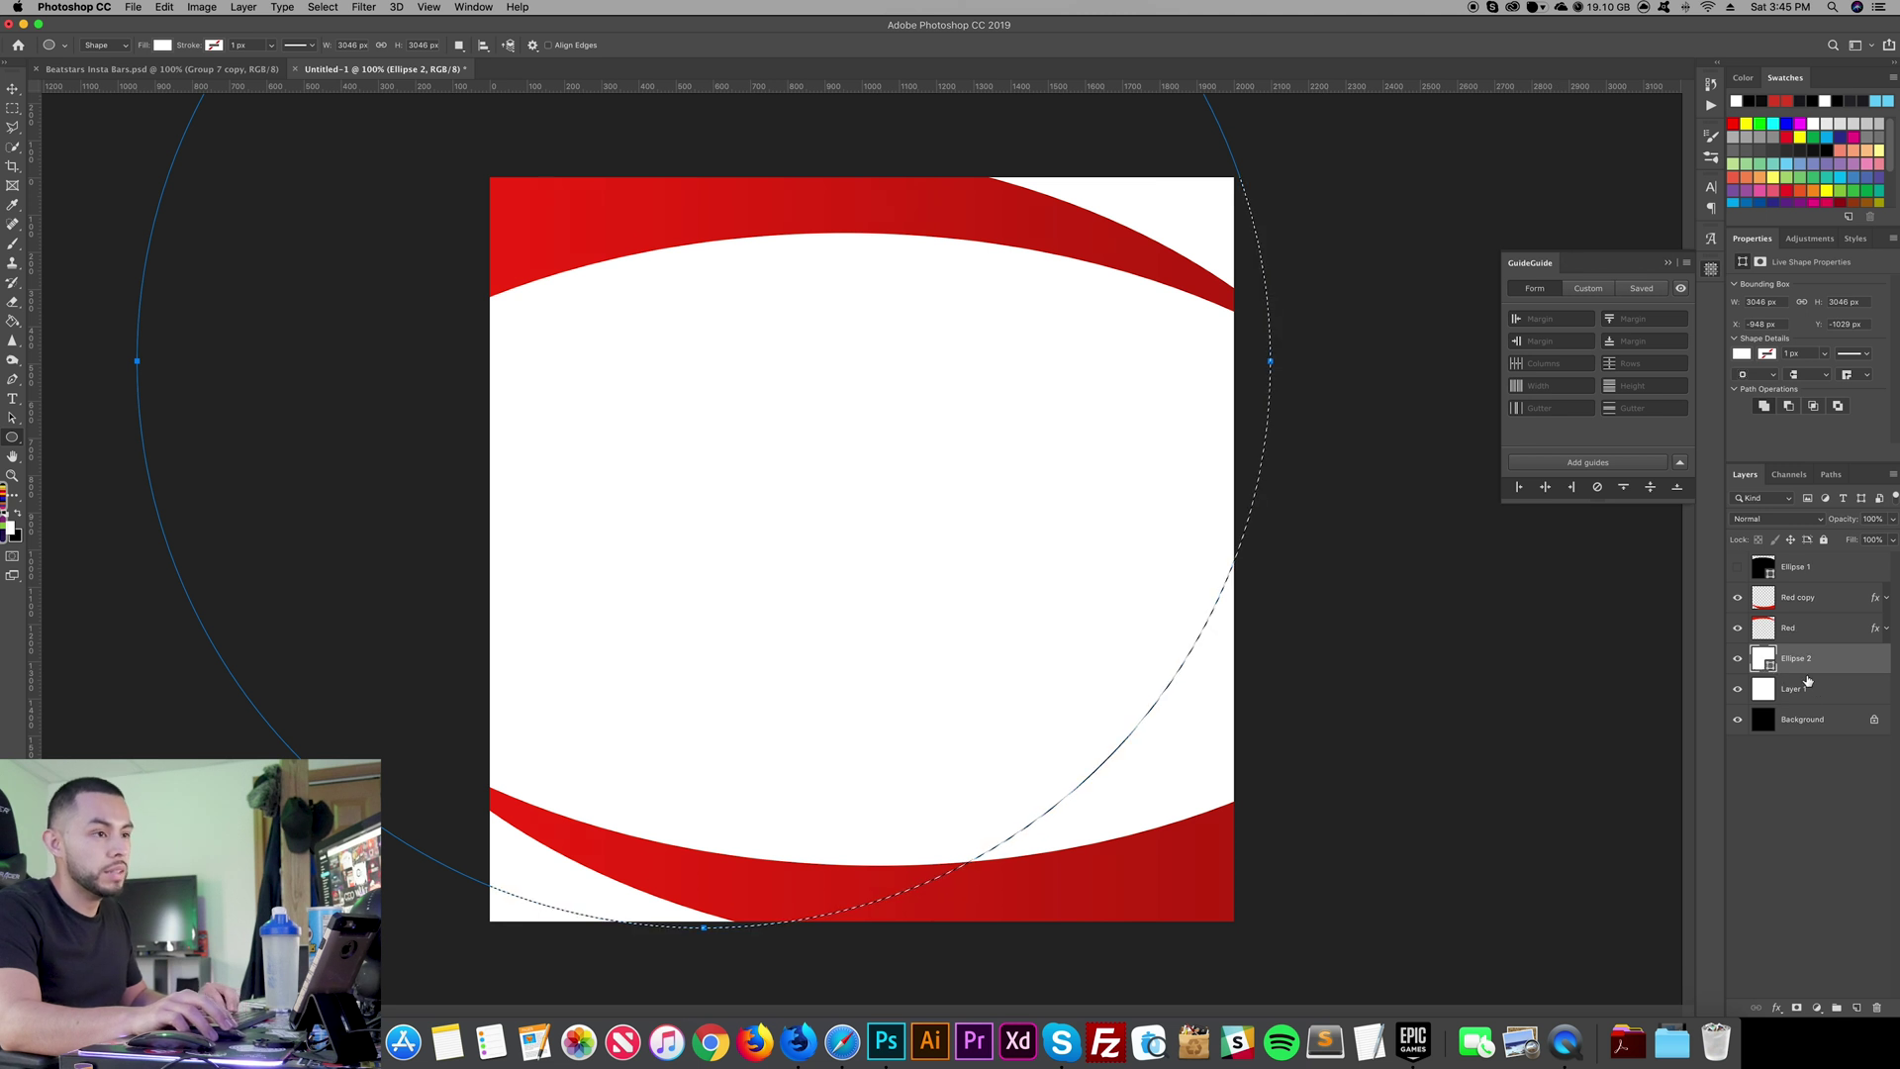
{"action": "left_click", "coordinate": [1817, 688]}
{"action": "key", "text": "v"}
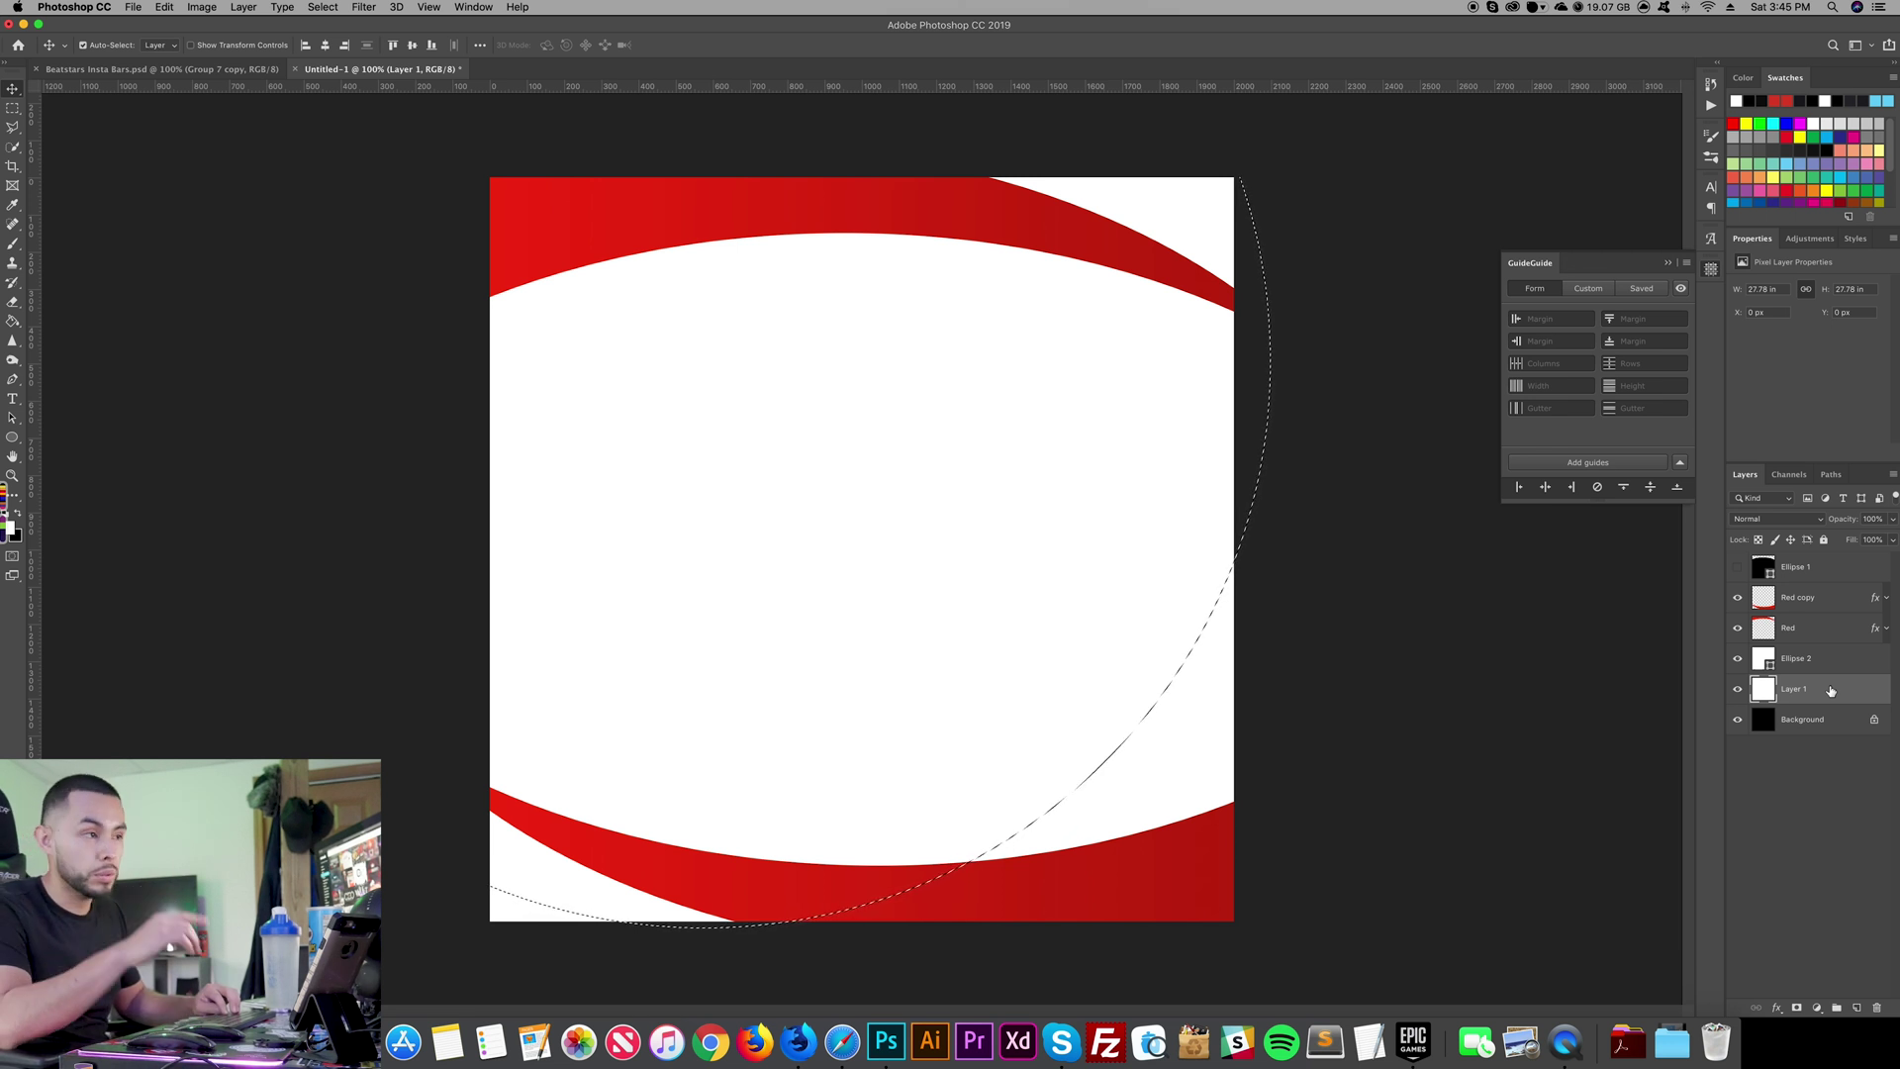
{"action": "key", "text": "Delete"}
{"action": "key", "text": "super+d"}
{"action": "left_click", "coordinate": [1838, 662]}
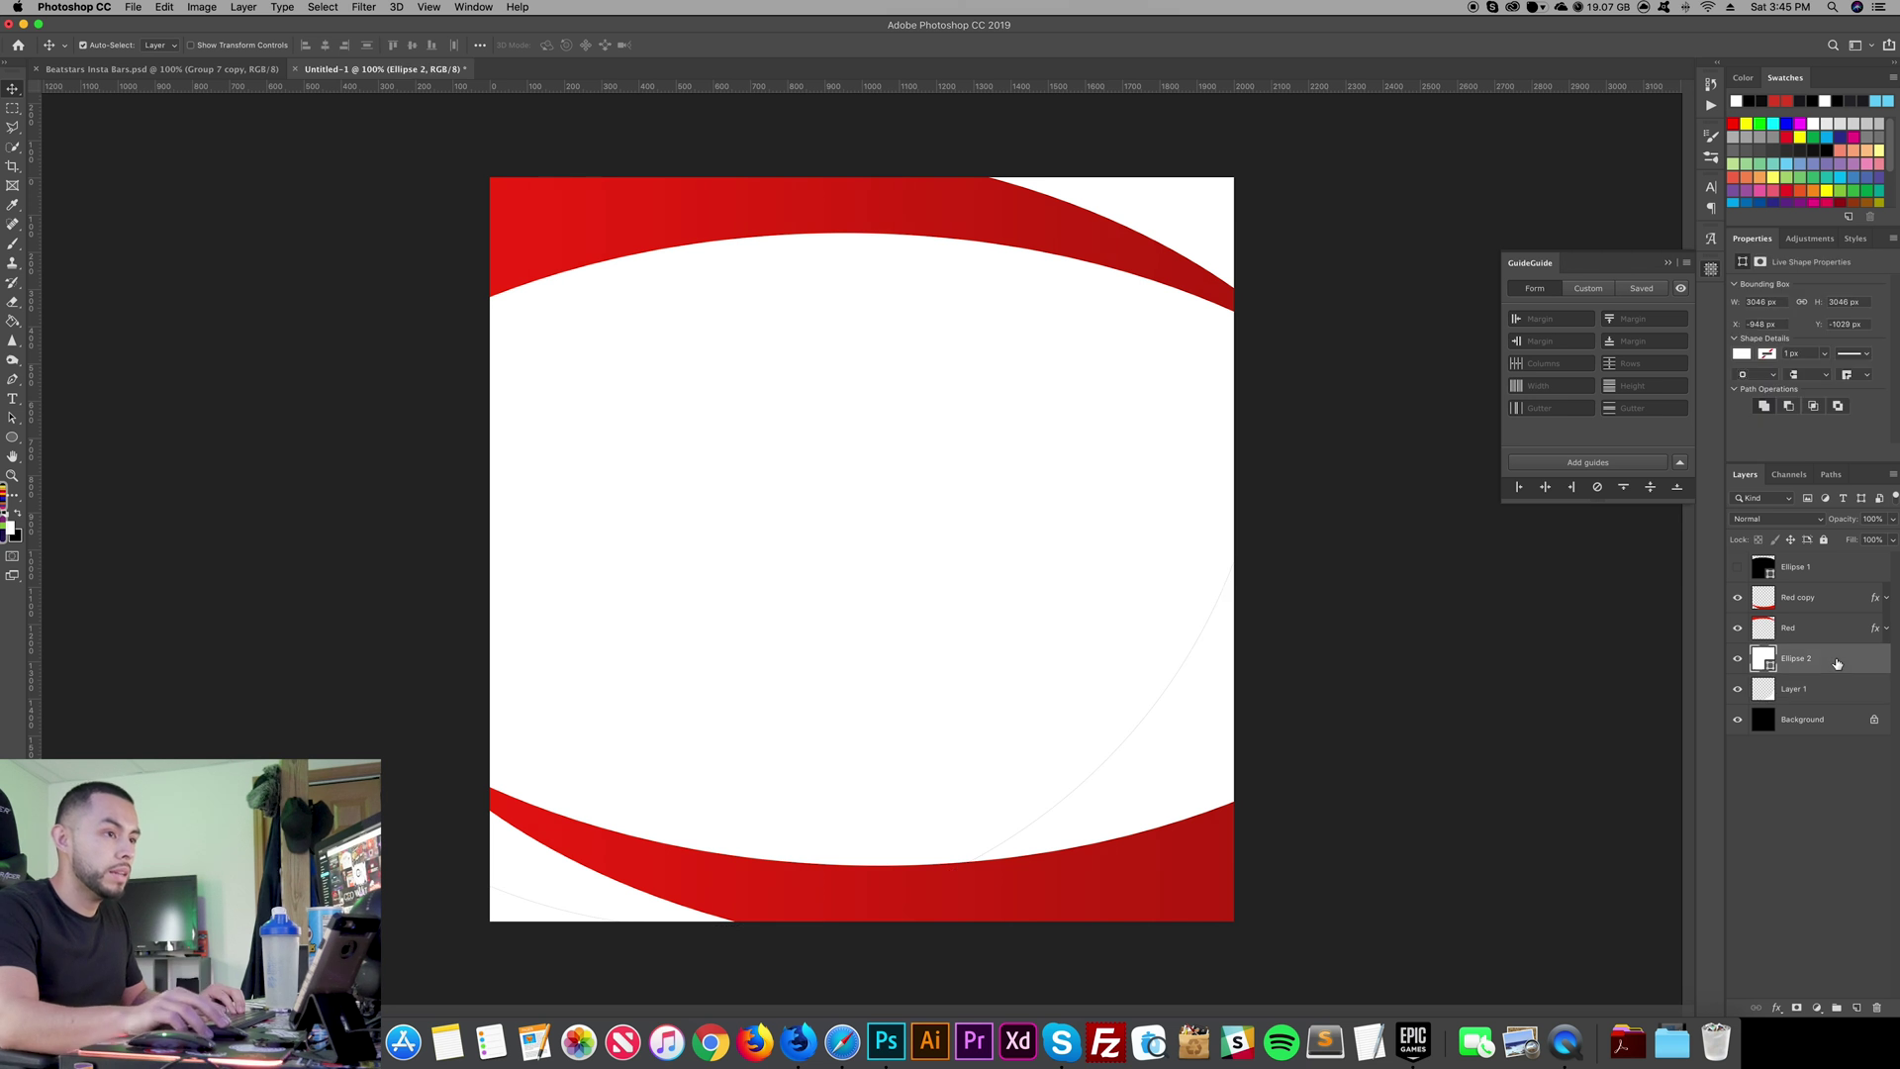
{"action": "left_click", "coordinate": [1739, 659]}
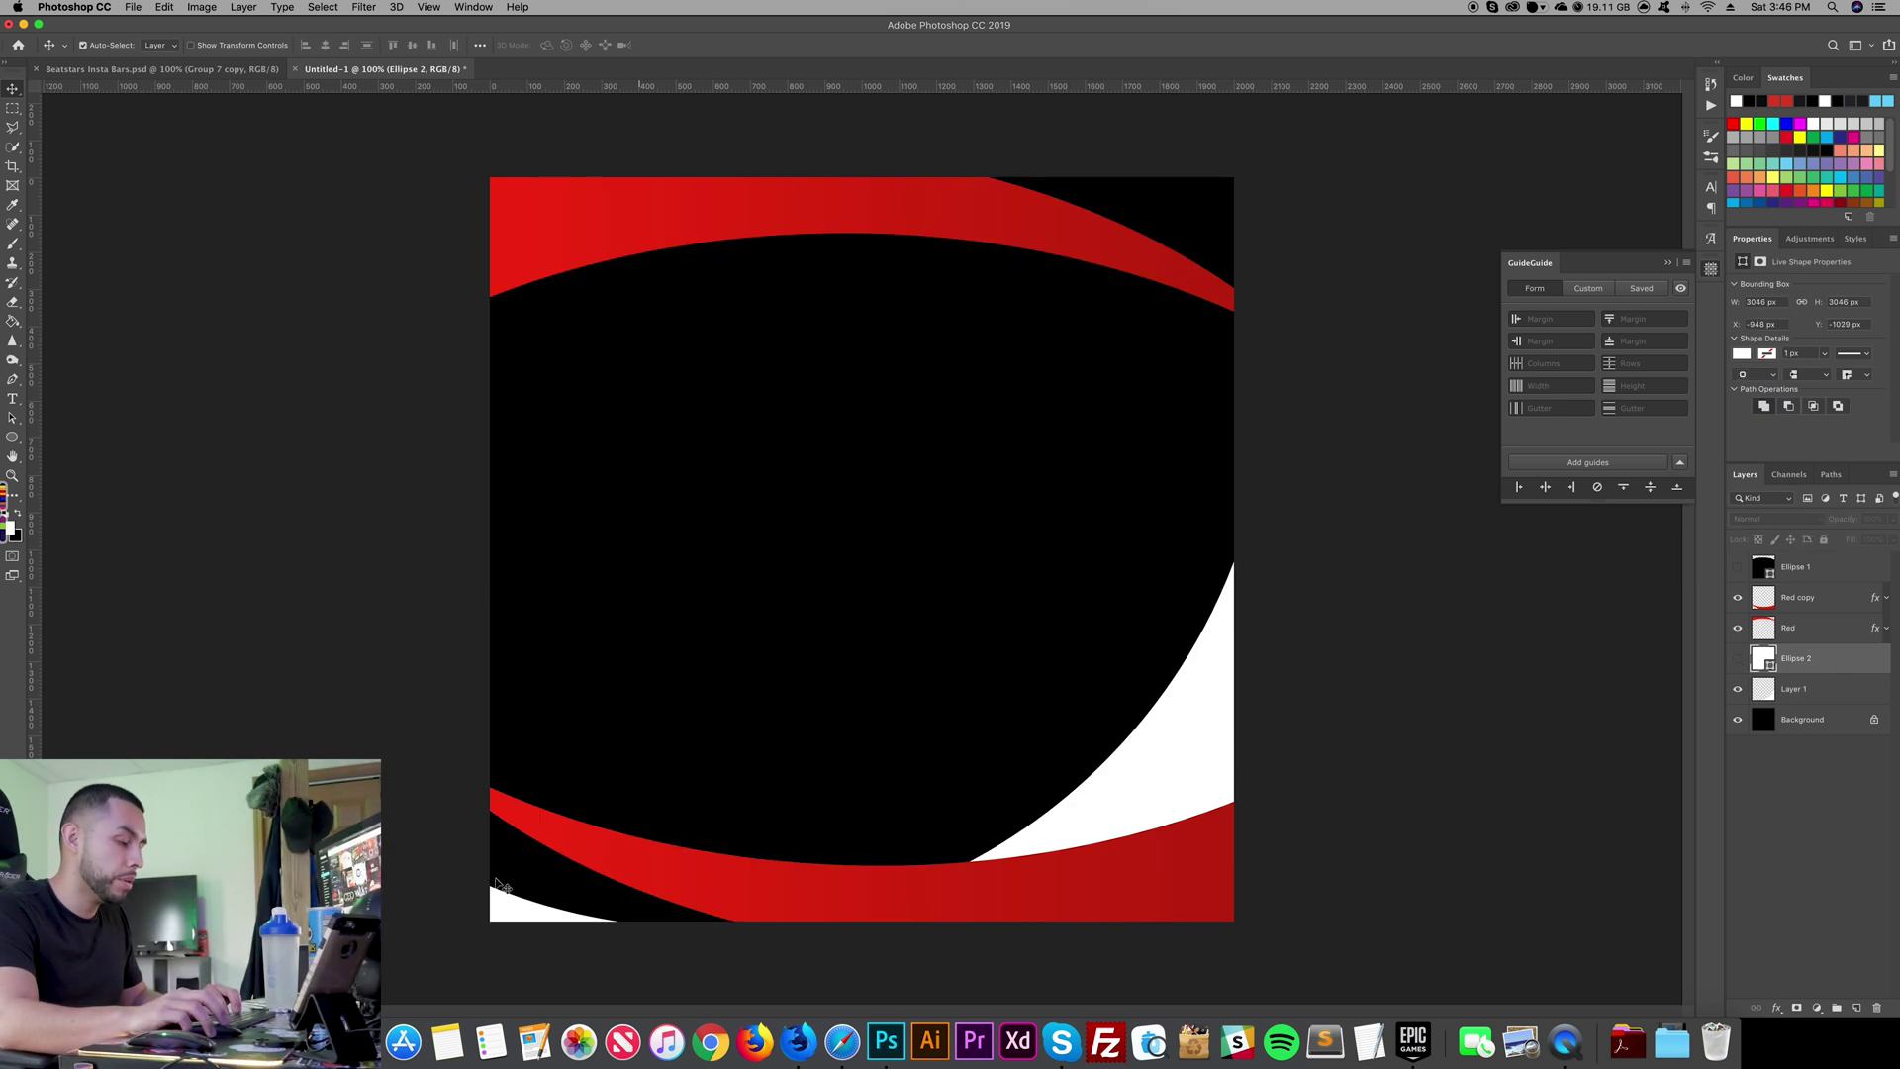
Step: Delete the leftover white sliver in the canvas's lower-left corner from Layer 1 using a rectangular marquee selection
{"action": "key", "text": "m"}
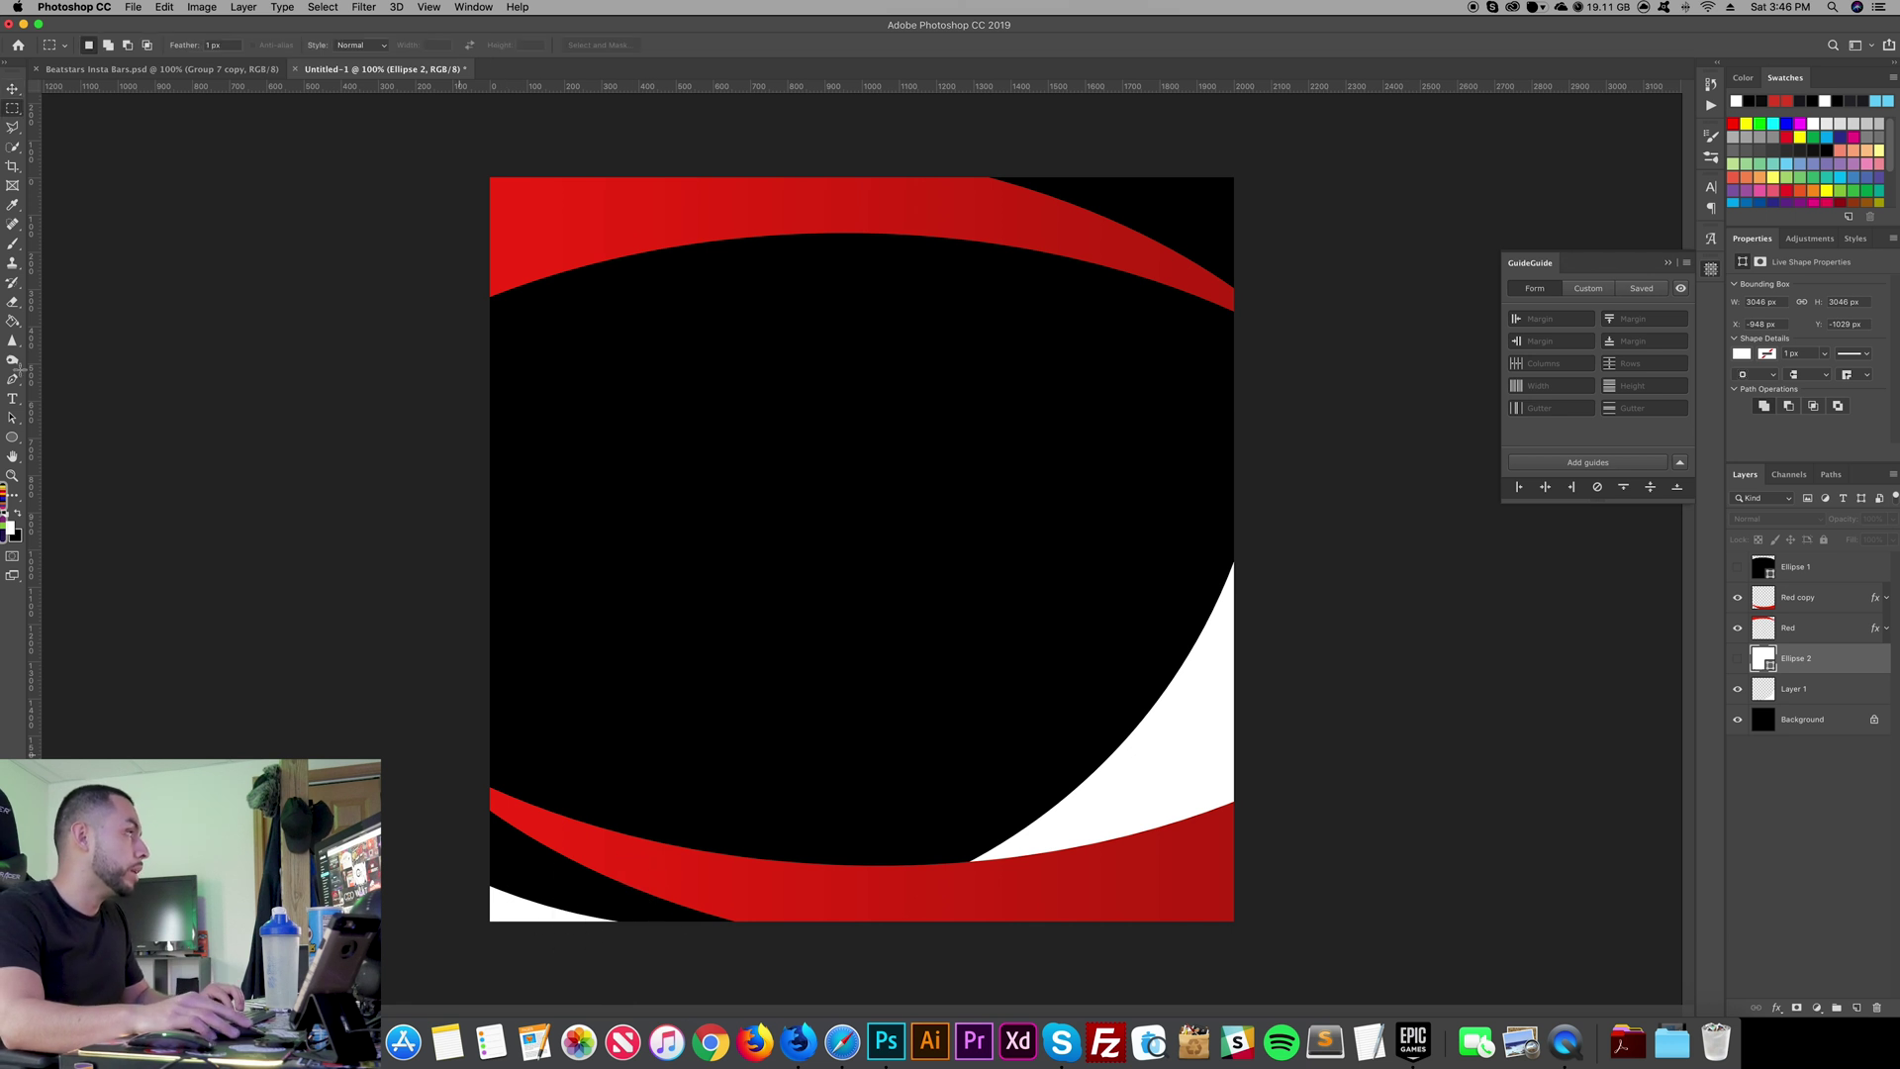
{"action": "right_click", "coordinate": [19, 111]}
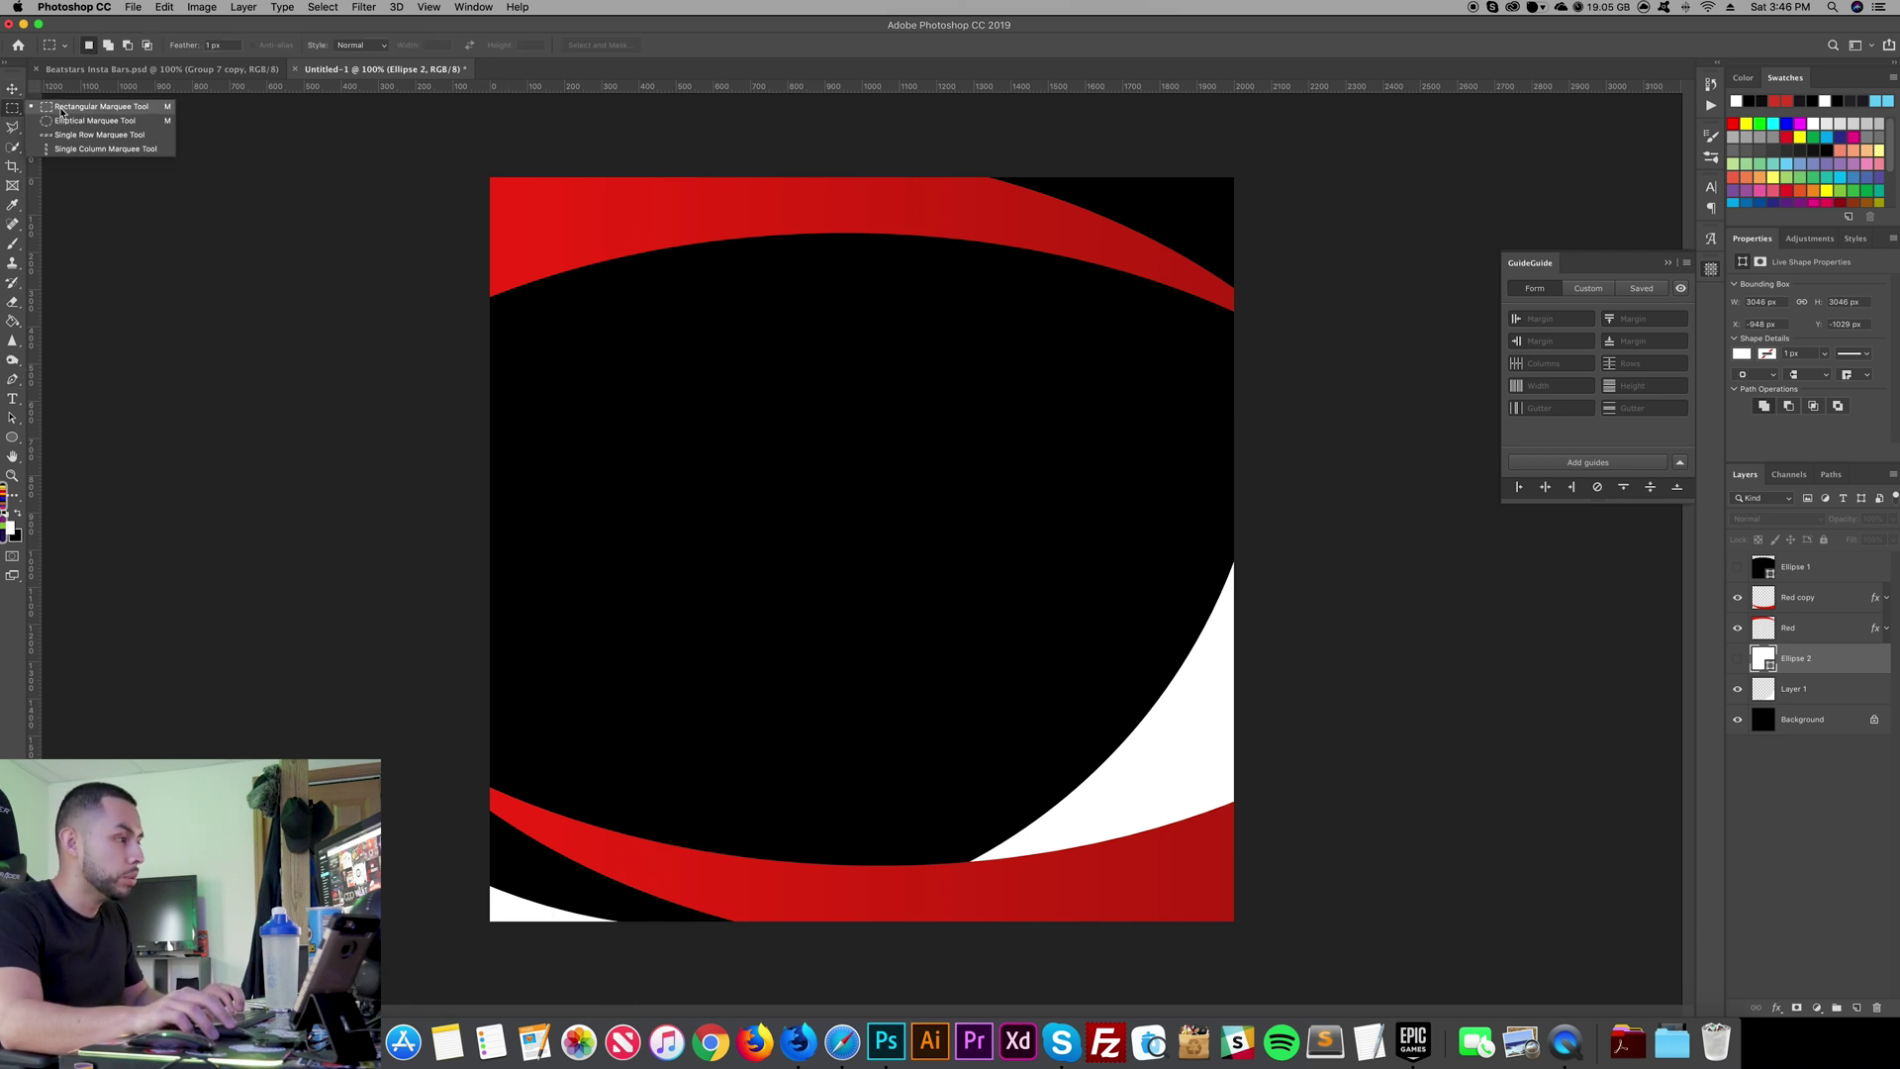
{"action": "left_click_drag", "start_coordinate": [525, 583], "coordinate": [778, 1003]}
{"action": "key", "text": "v"}
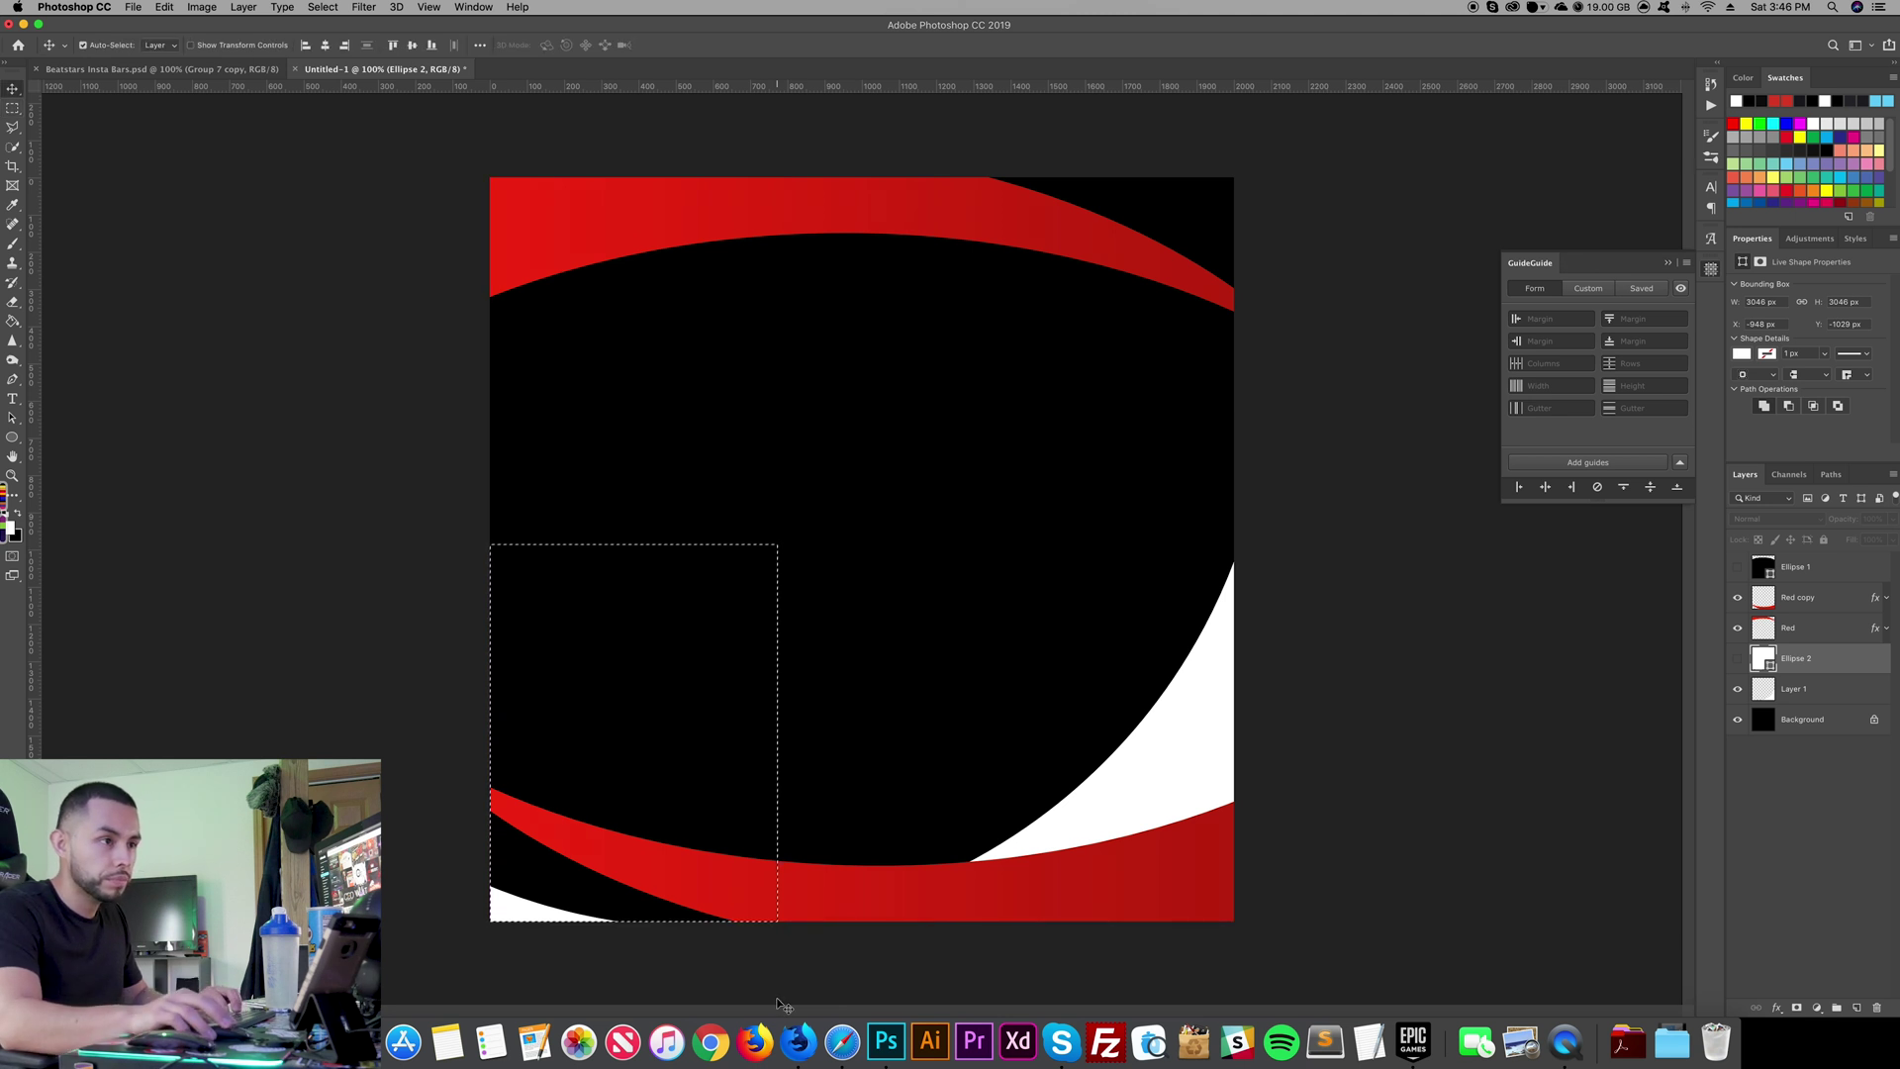
{"action": "left_click", "coordinate": [1866, 690]}
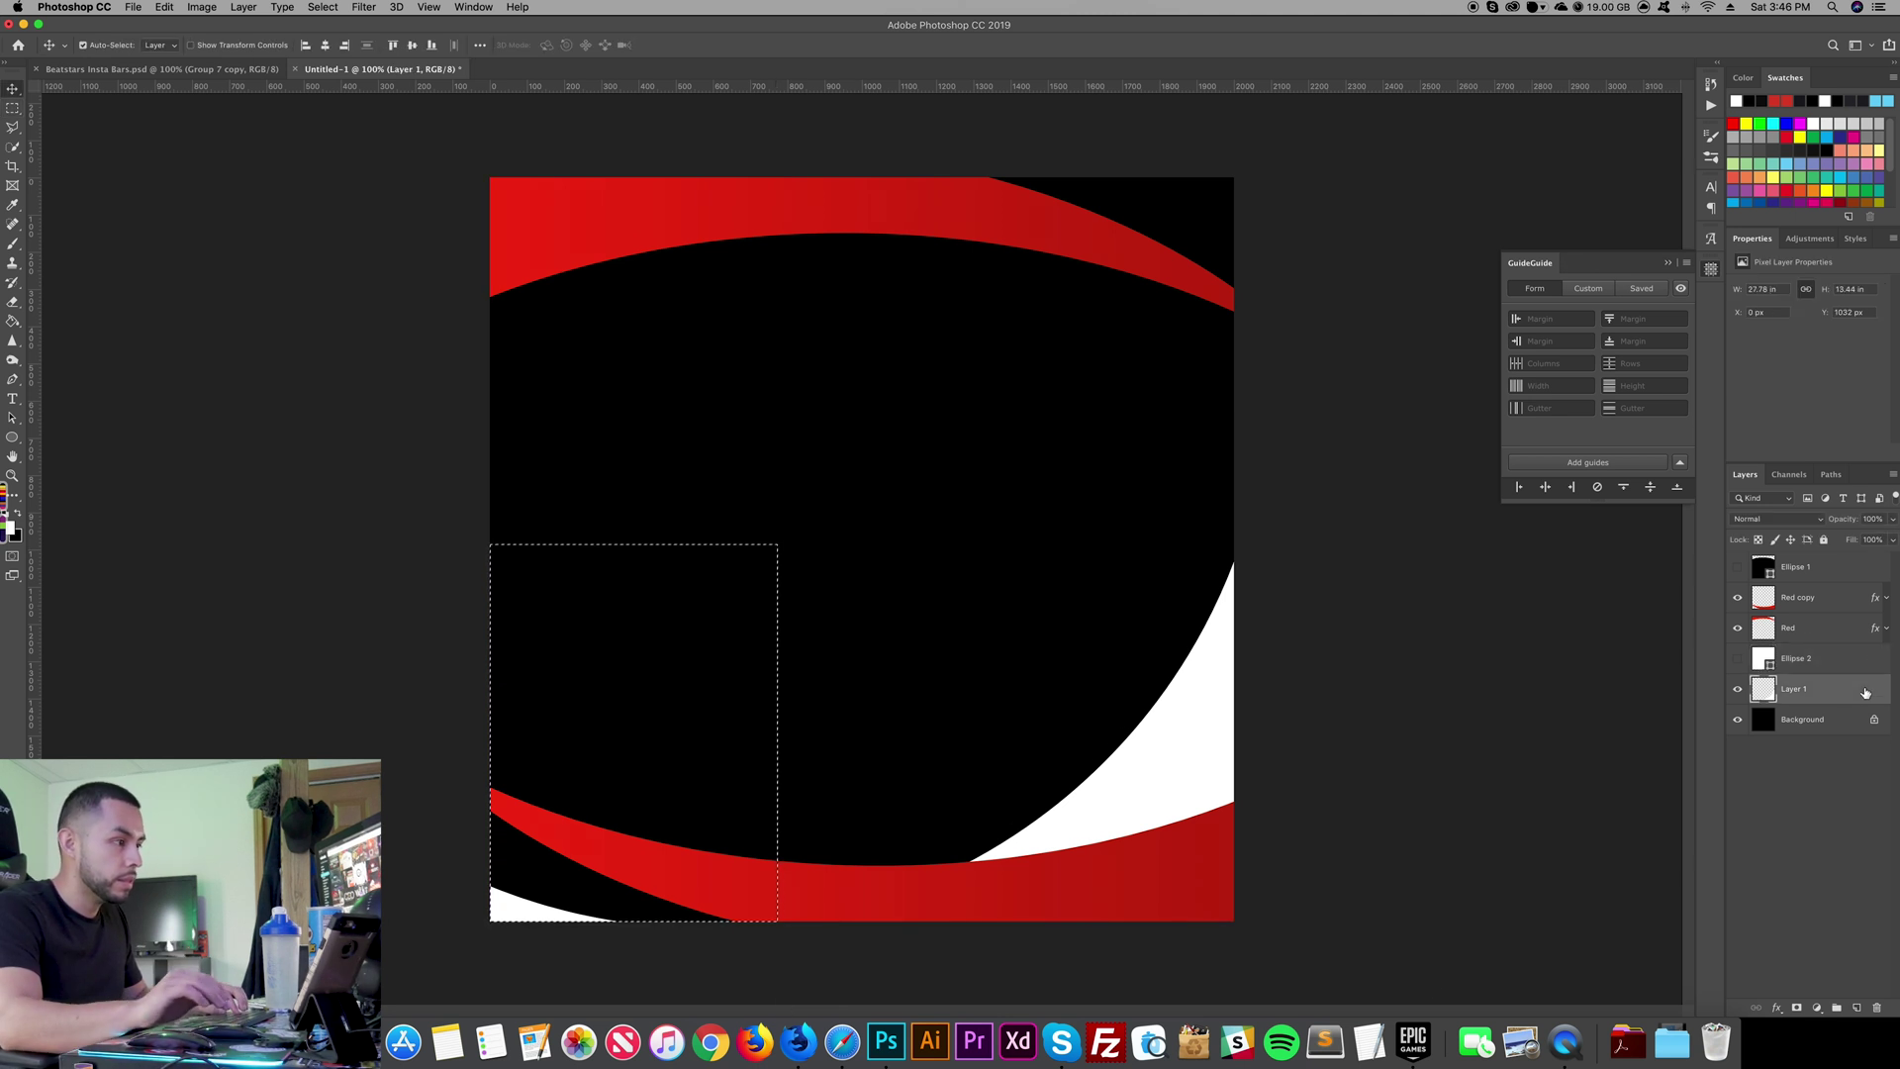
{"action": "key", "text": "Delete"}
{"action": "key", "text": "ctrl+d"}
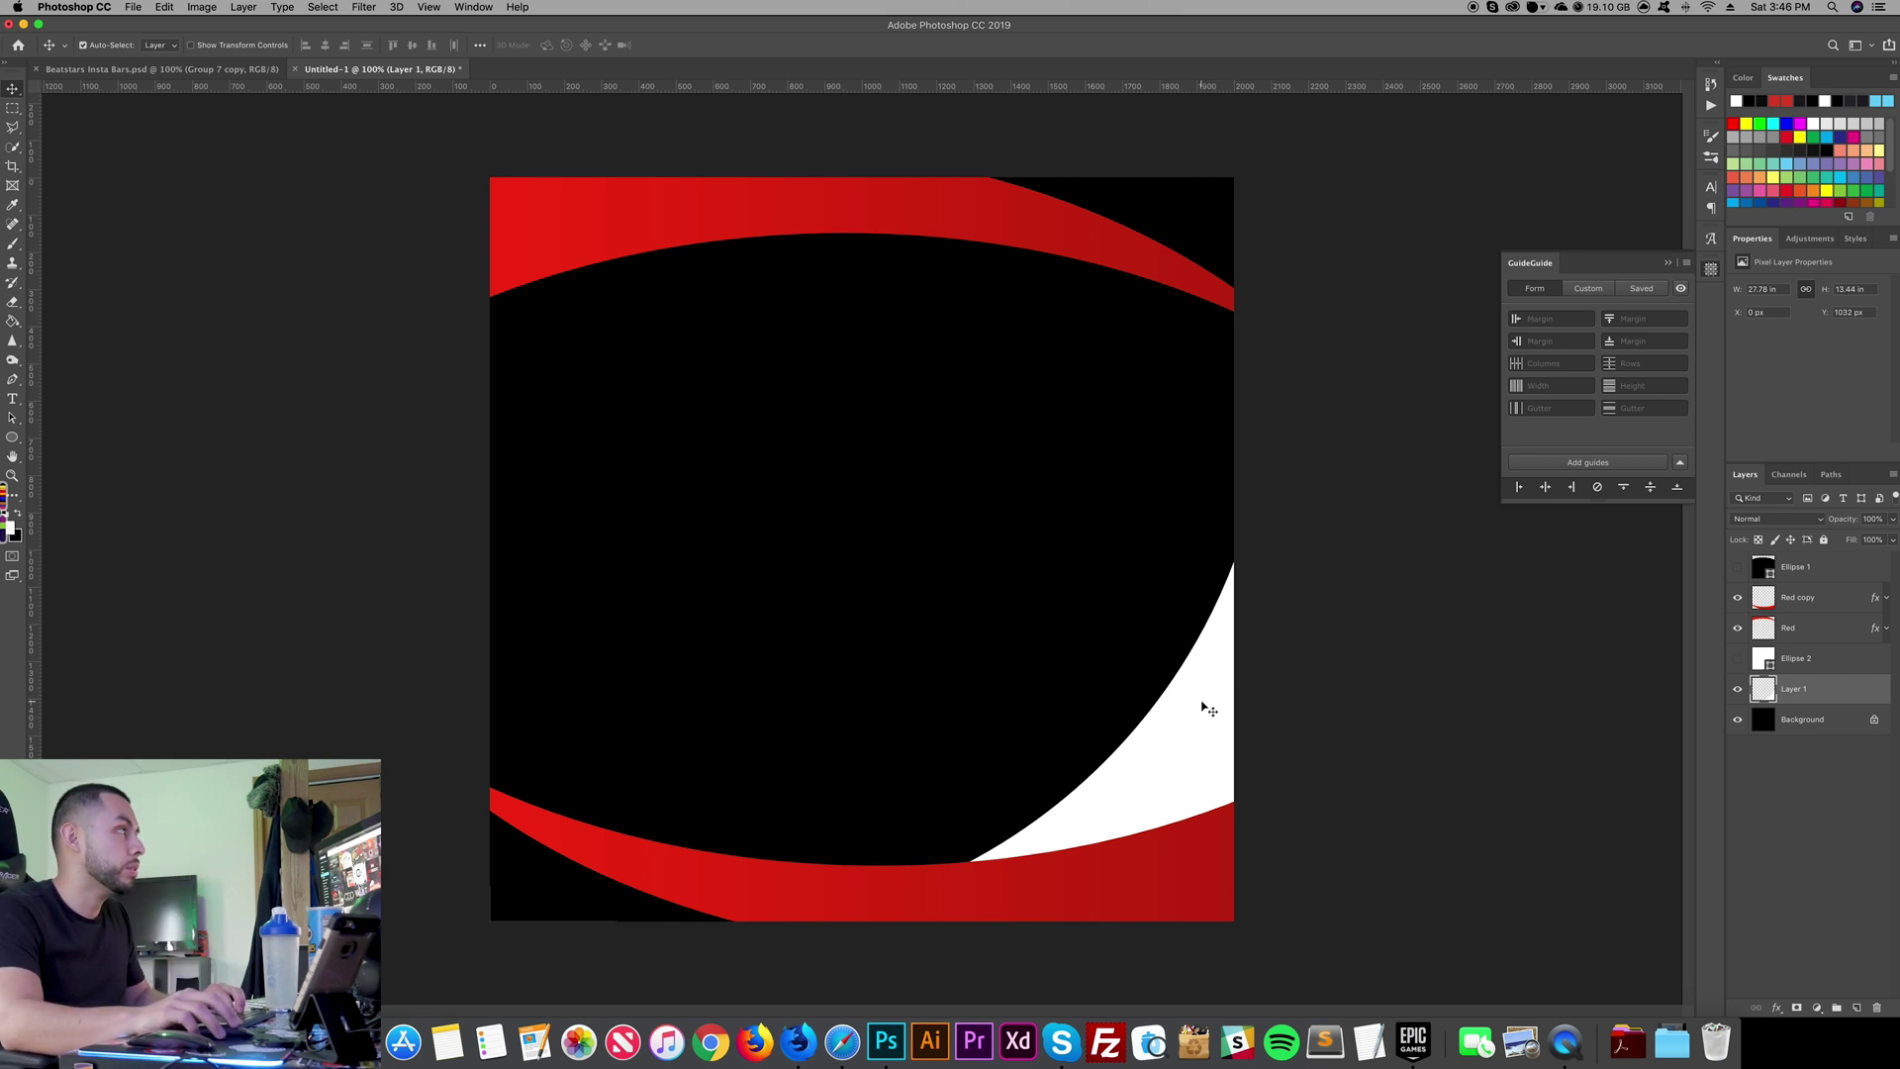
Step: In the finished Beatstars Insta Bars.psd, find Group 4, which holds the photo layers, and unlock it
{"action": "key", "text": "ctrl+Tab"}
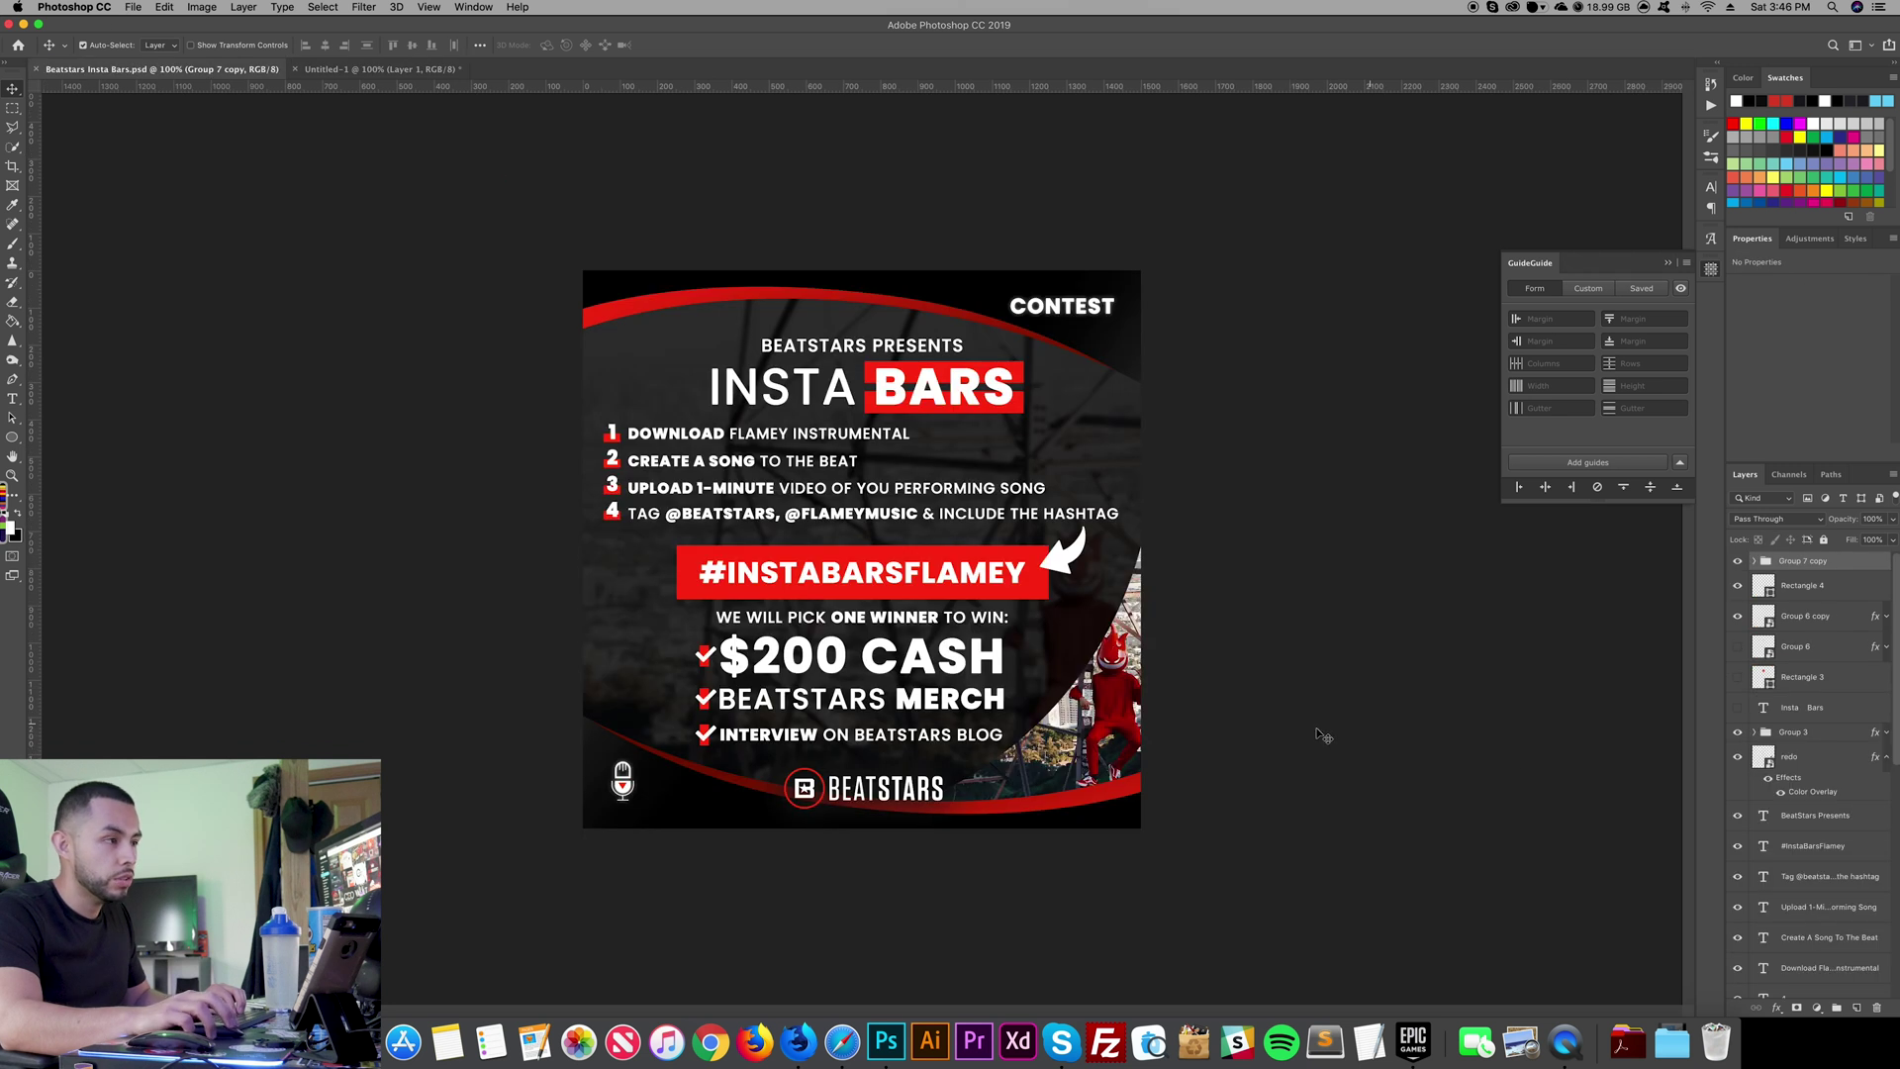
{"action": "key", "text": "alt+super+a"}
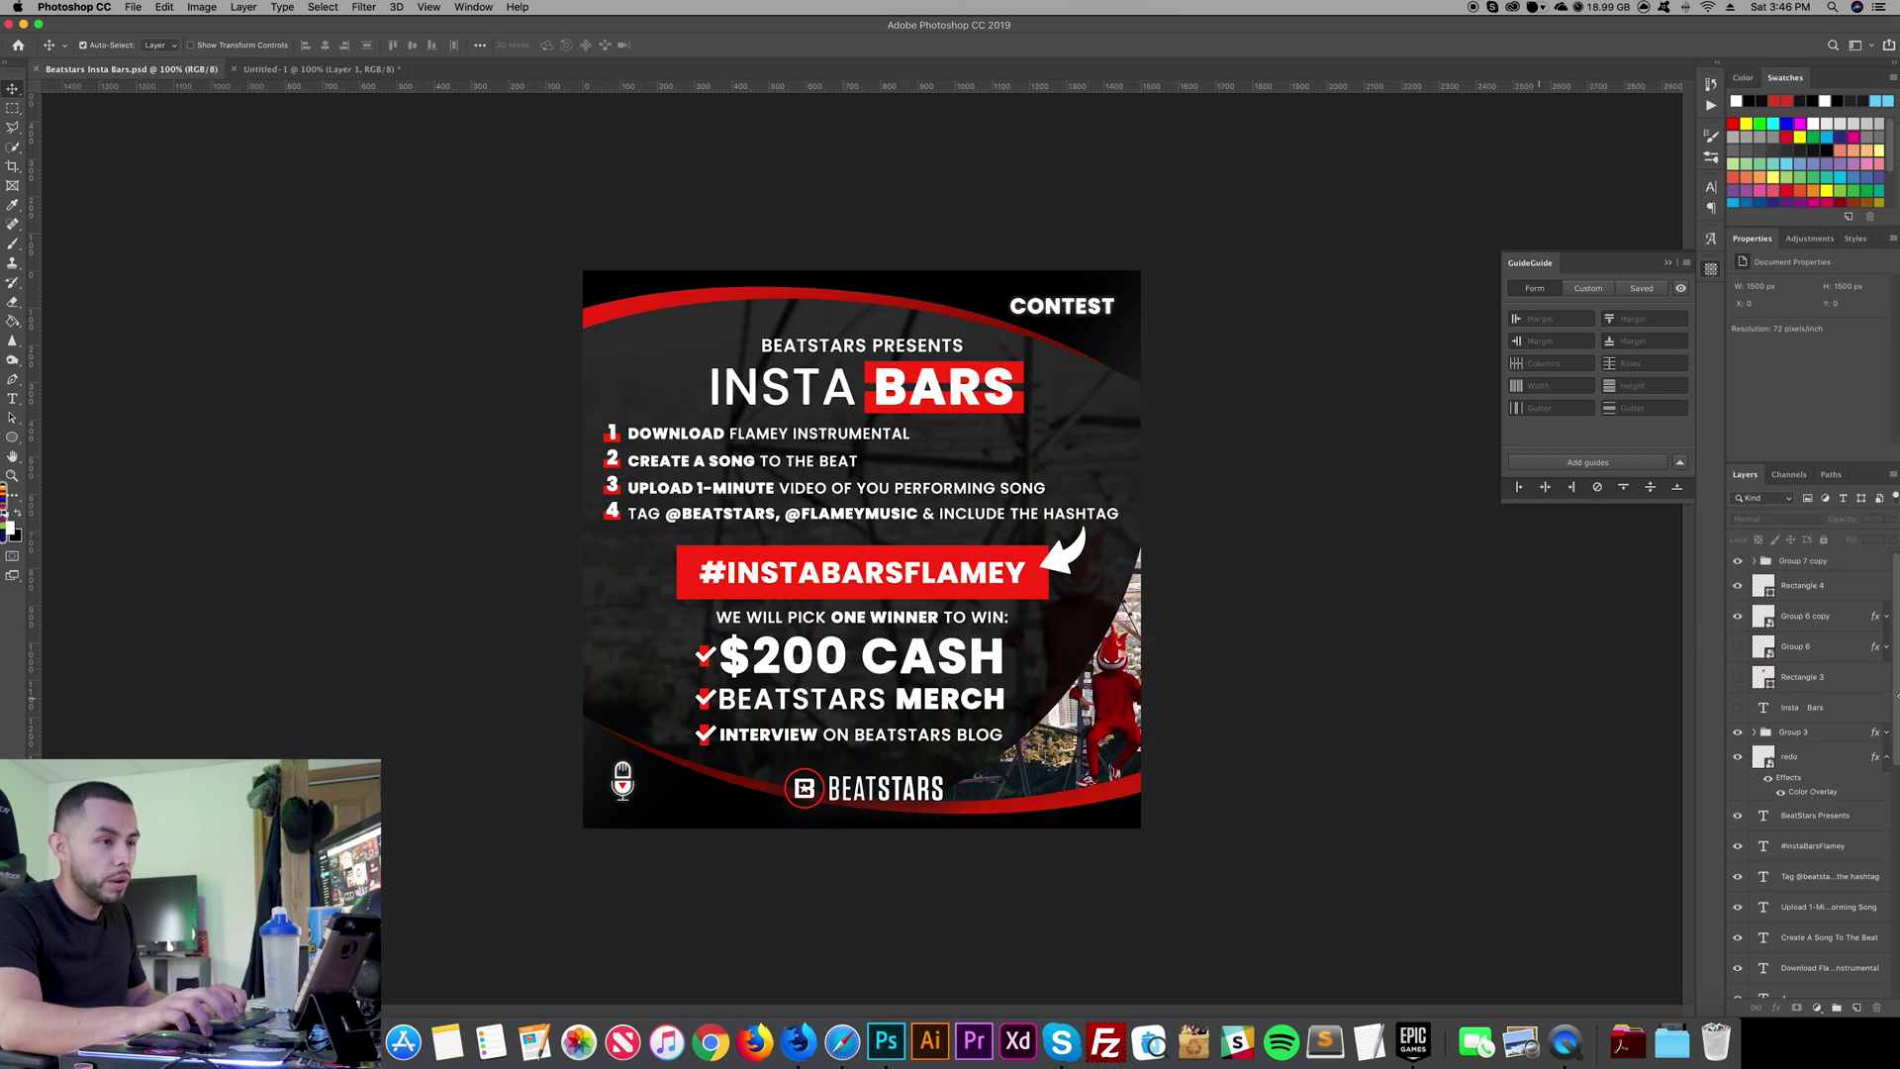
{"action": "scroll", "coordinate": [1842, 700], "scroll_direction": "down", "scroll_amount": 10}
{"action": "left_click", "coordinate": [1755, 958]}
{"action": "scroll", "coordinate": [1772, 958], "scroll_direction": "down", "scroll_amount": 5}
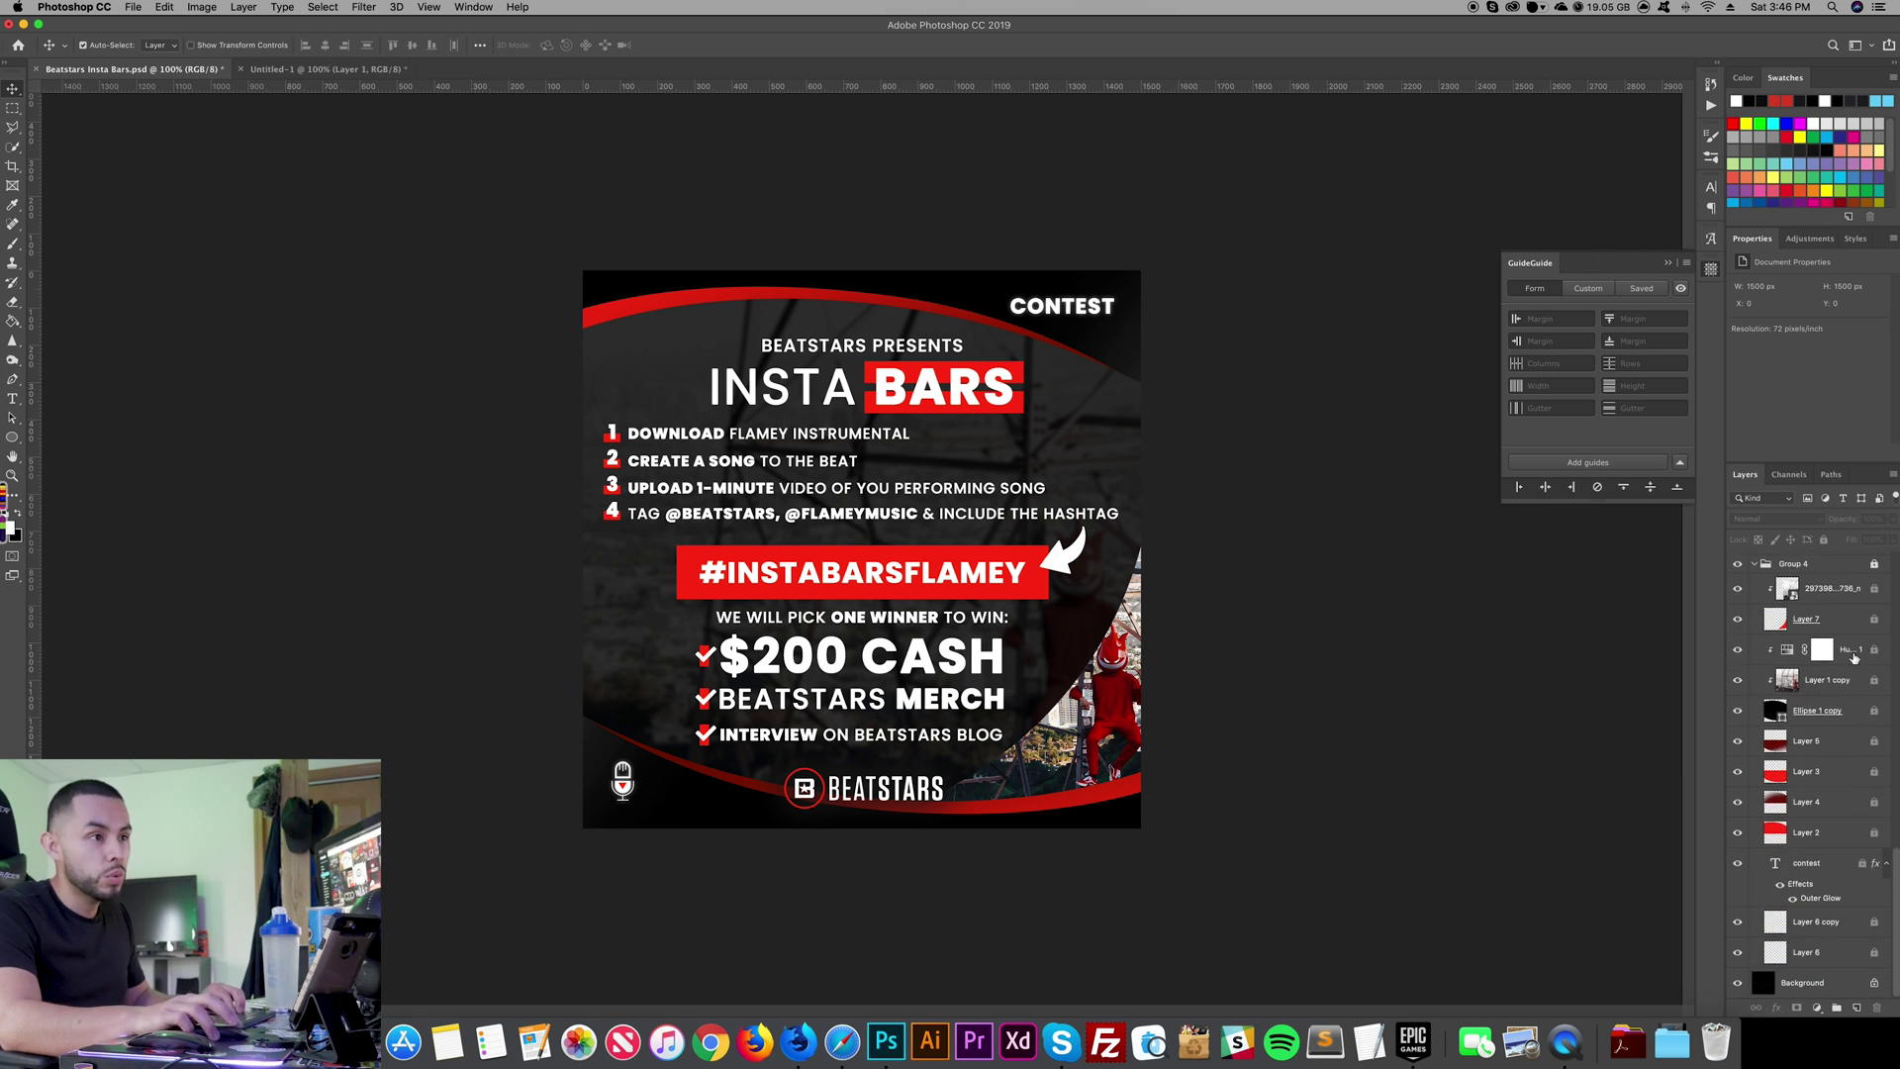
{"action": "scroll", "coordinate": [1841, 683], "scroll_direction": "up", "scroll_amount": 2}
{"action": "left_click", "coordinate": [1832, 634]}
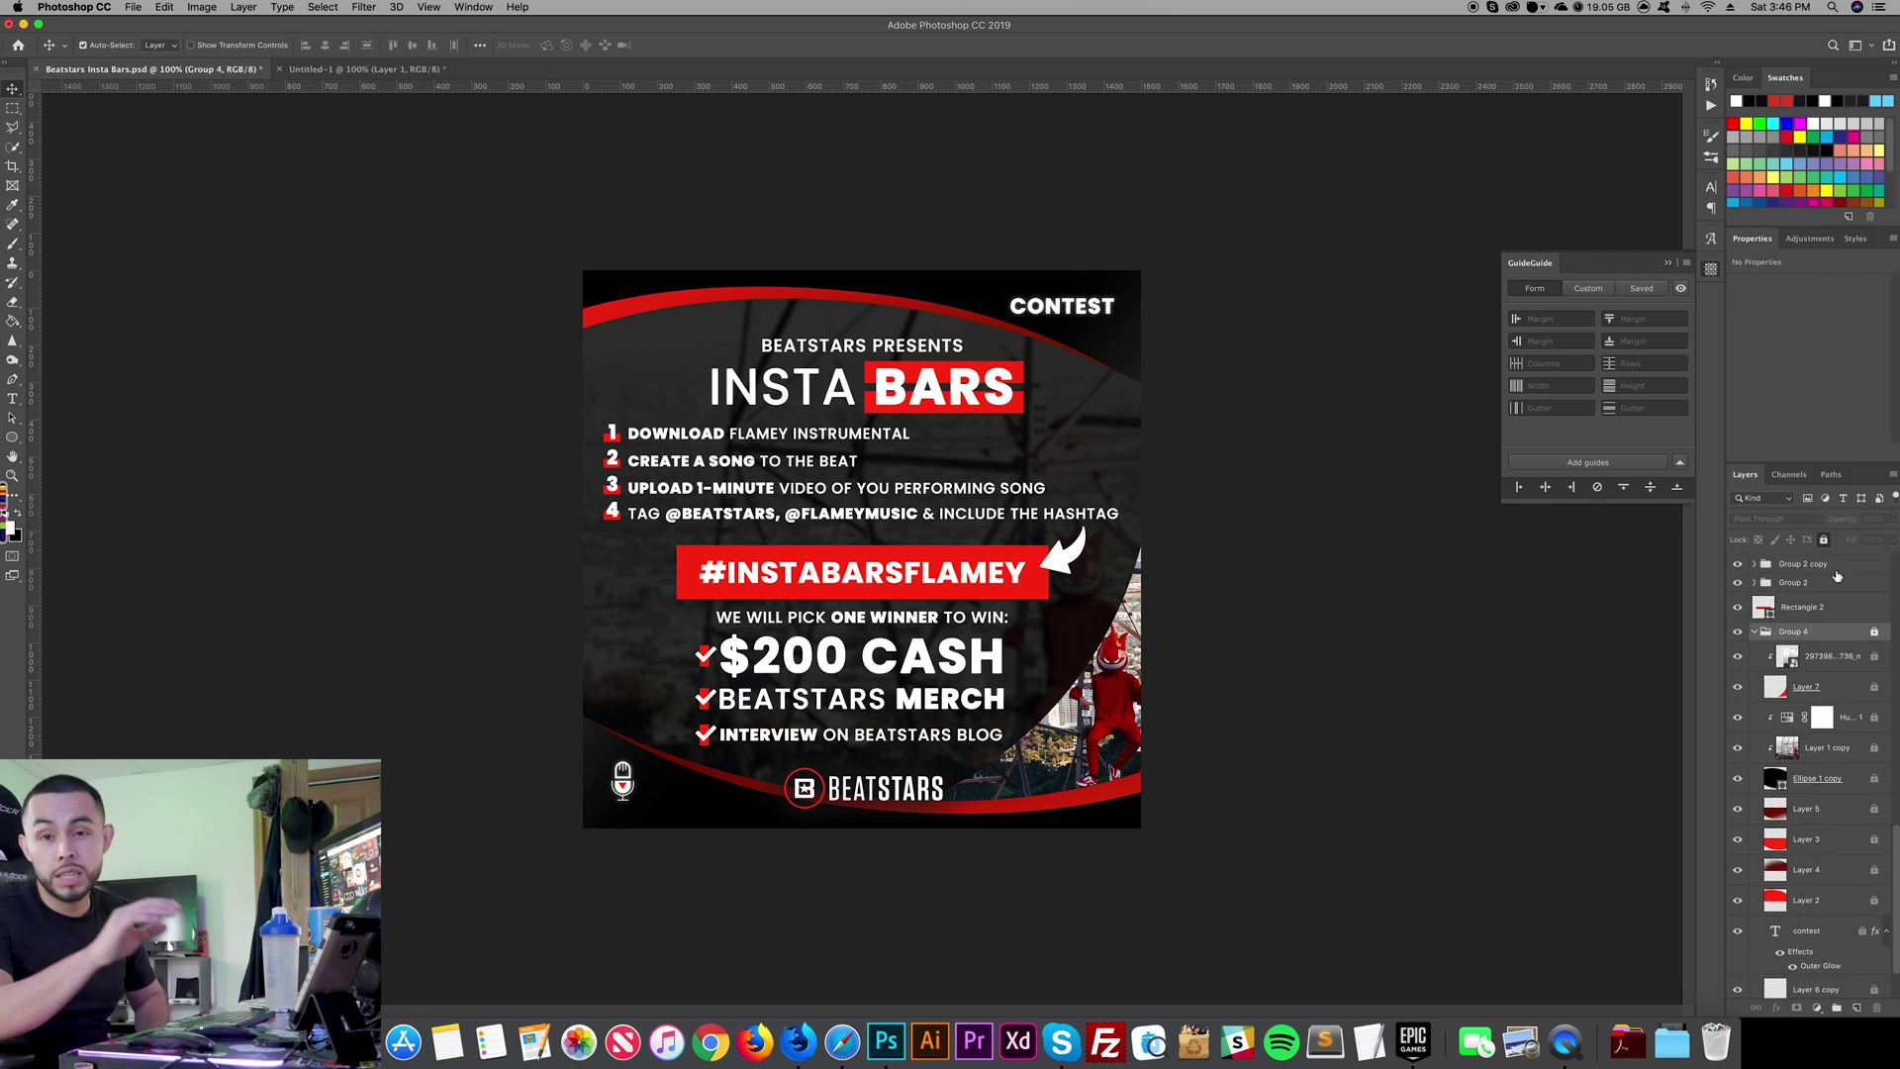
{"action": "left_click", "coordinate": [1827, 545]}
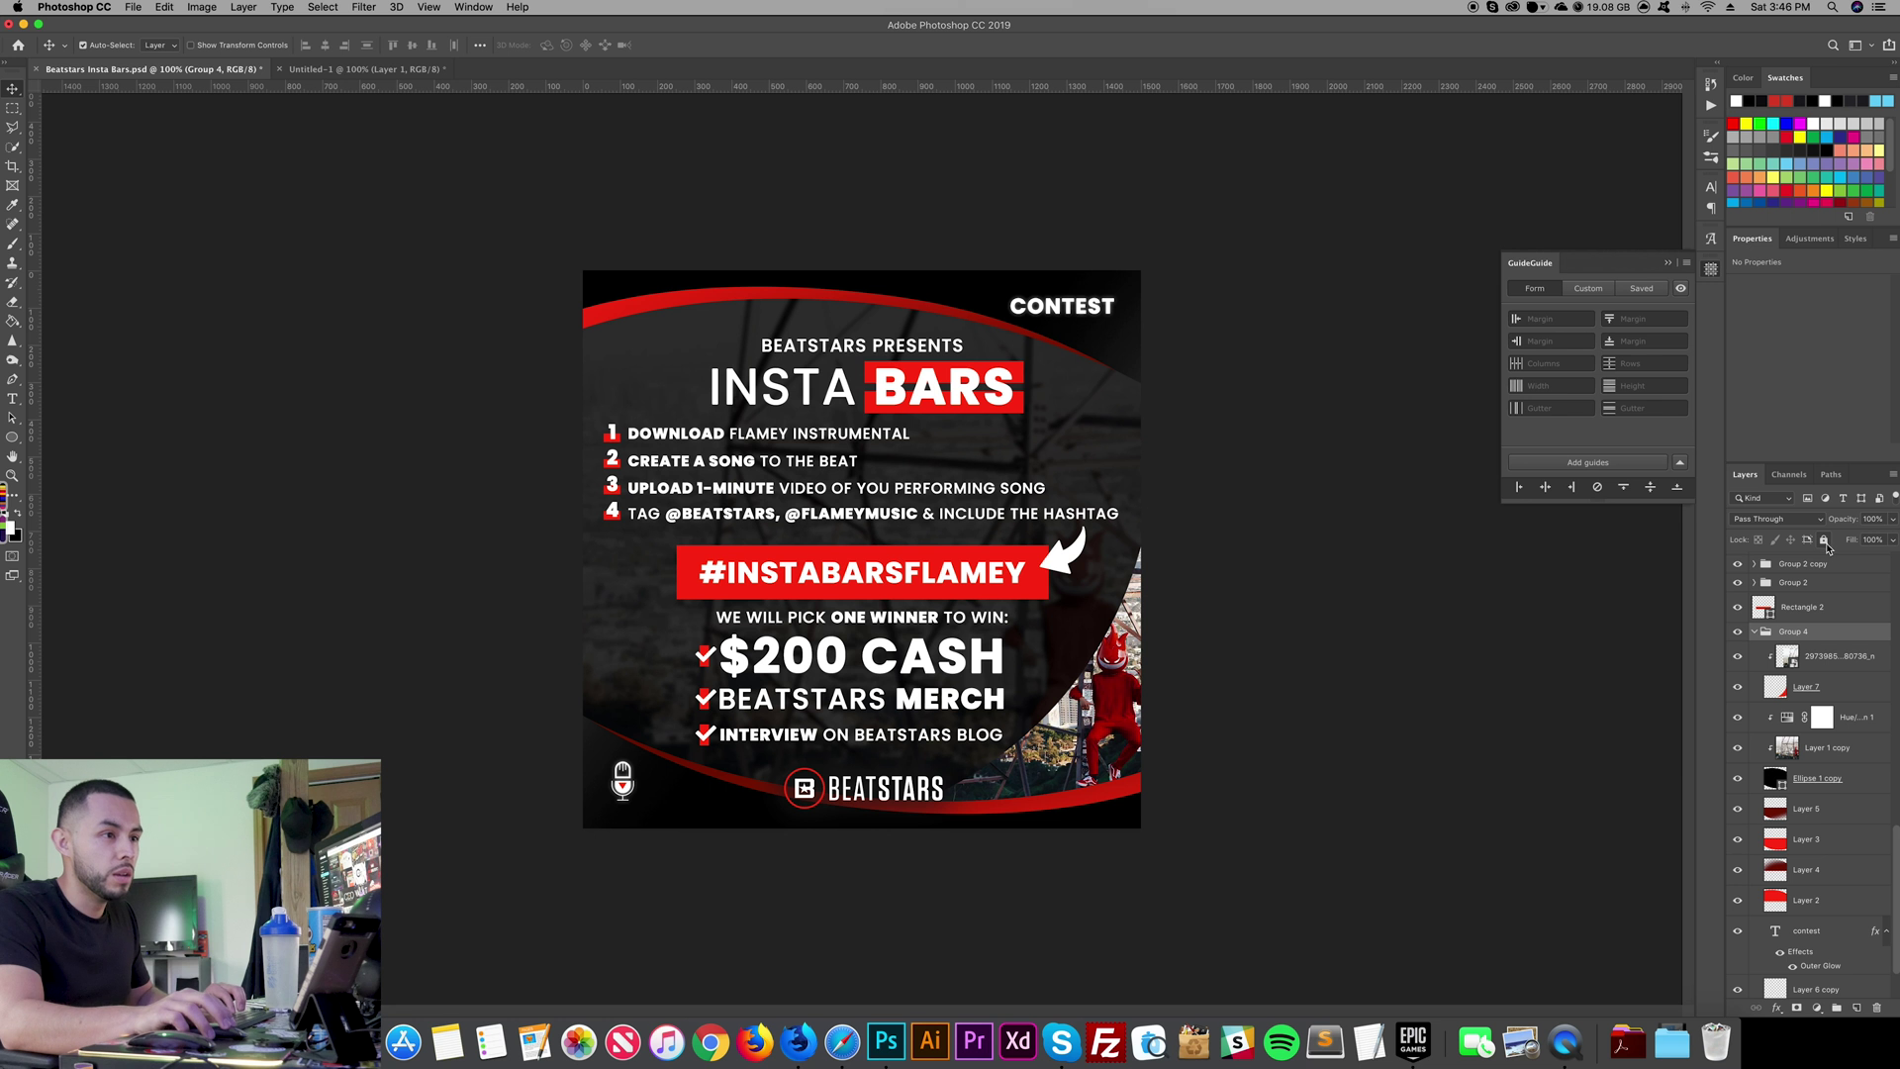
{"action": "left_click_drag", "start_coordinate": [1861, 748], "coordinate": [1134, 648]}
{"action": "right_click", "coordinate": [1838, 688]}
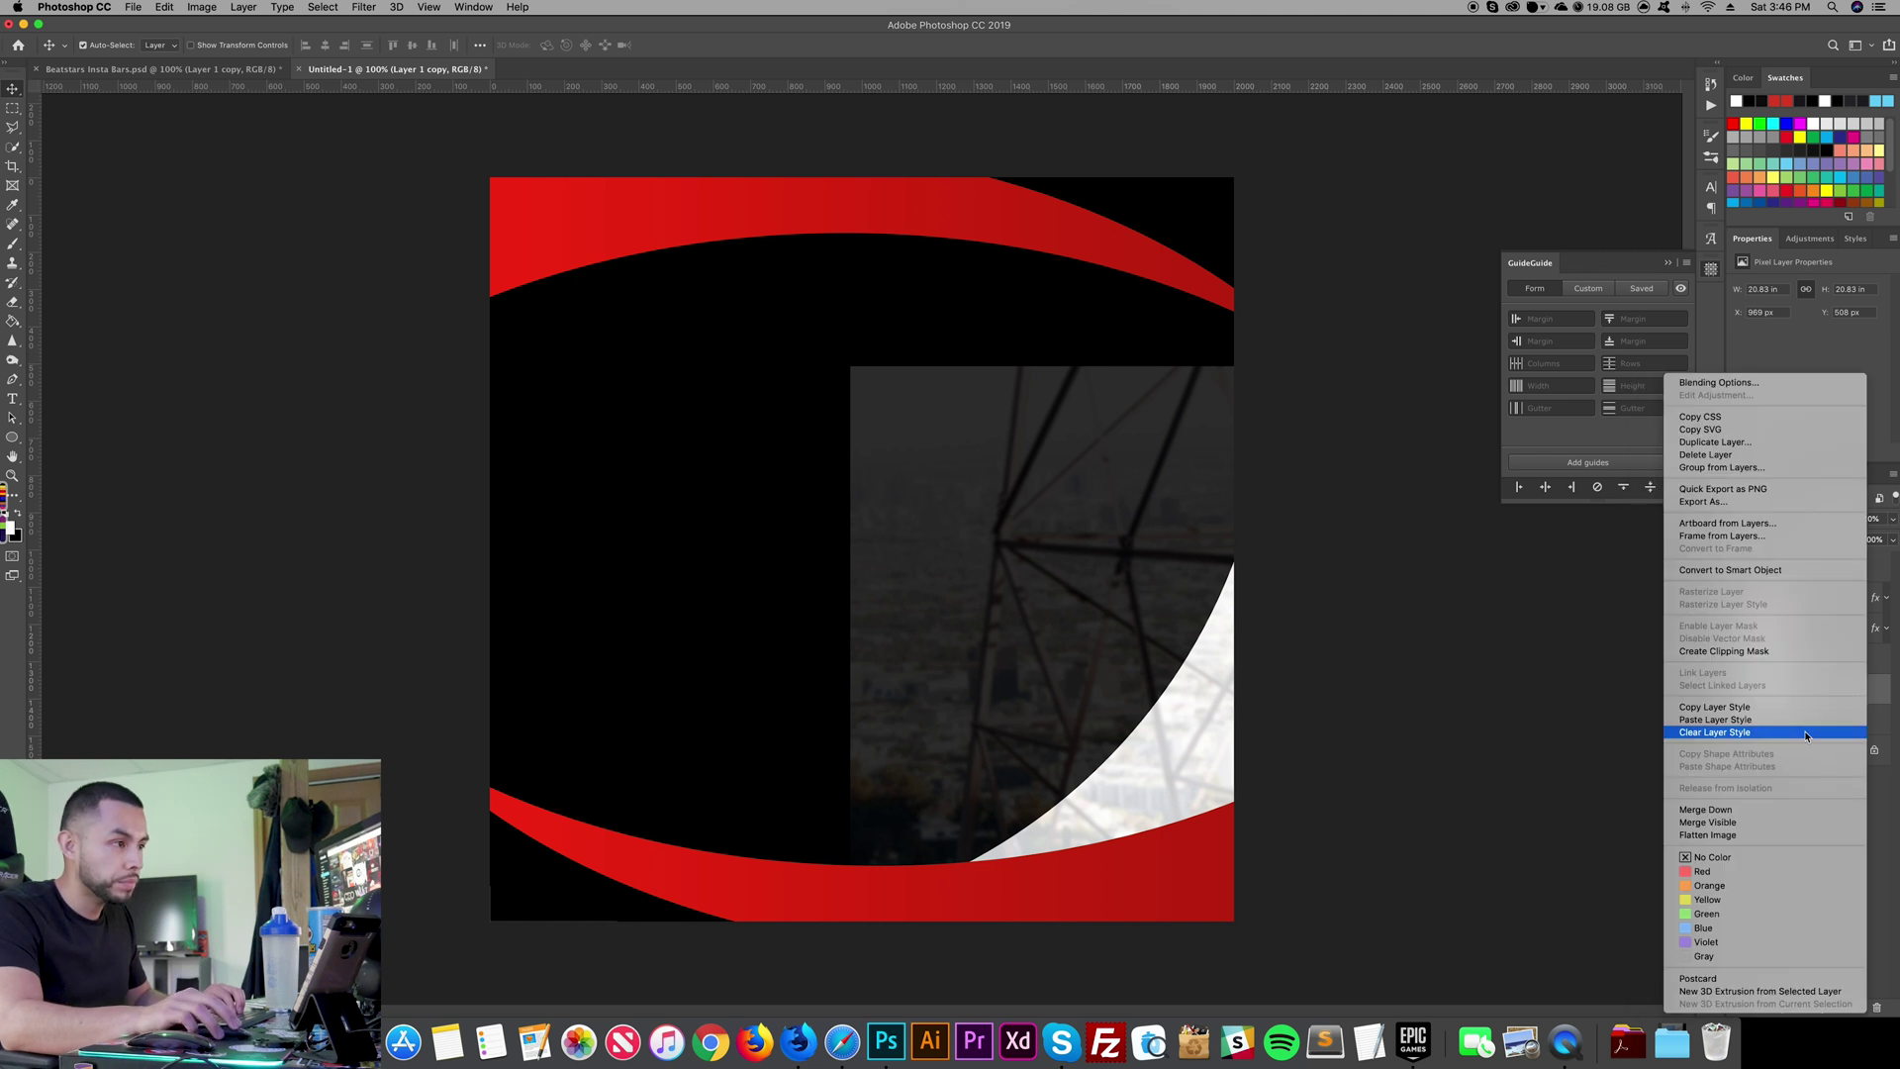
{"action": "left_click", "coordinate": [1684, 733]}
{"action": "left_click_drag", "start_coordinate": [1122, 693], "coordinate": [908, 611]}
{"action": "left_click_drag", "start_coordinate": [1221, 644], "coordinate": [1275, 672]}
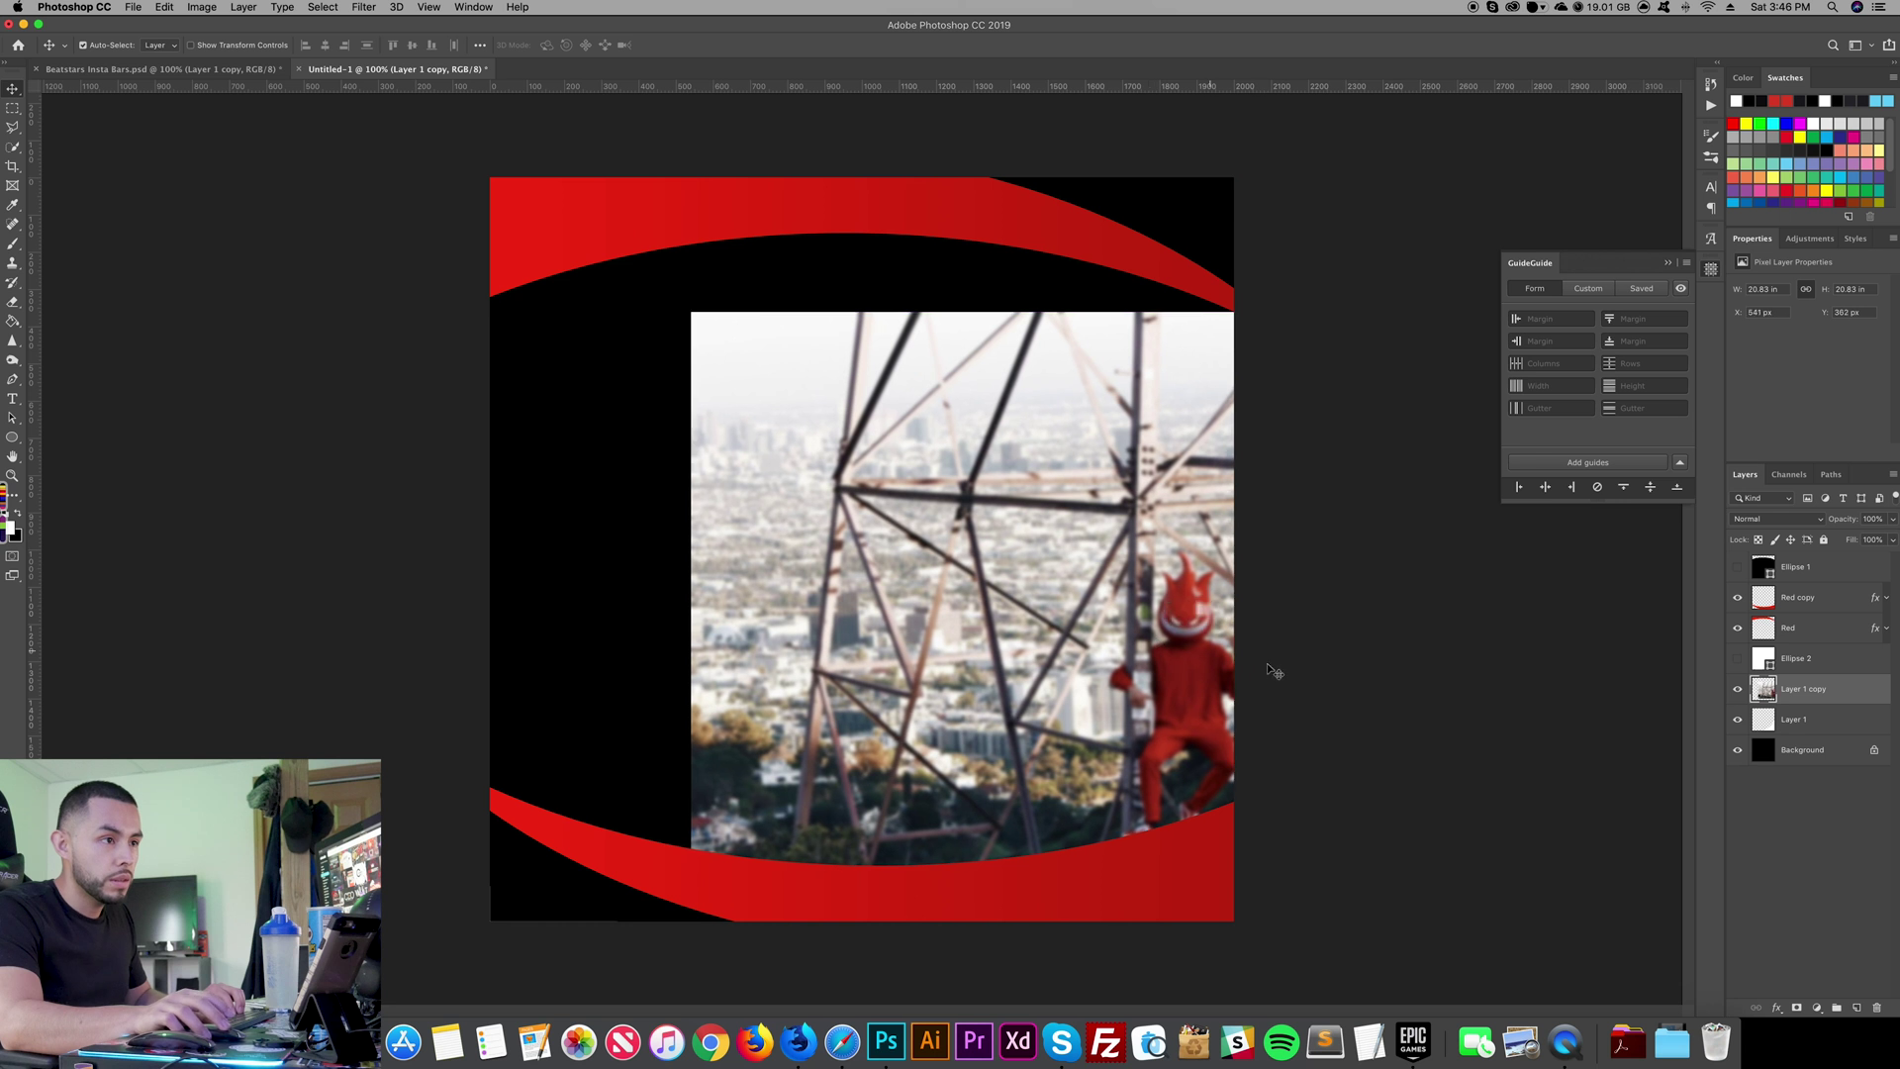
{"action": "right_click", "coordinate": [1817, 701]}
{"action": "left_click", "coordinate": [1682, 461]}
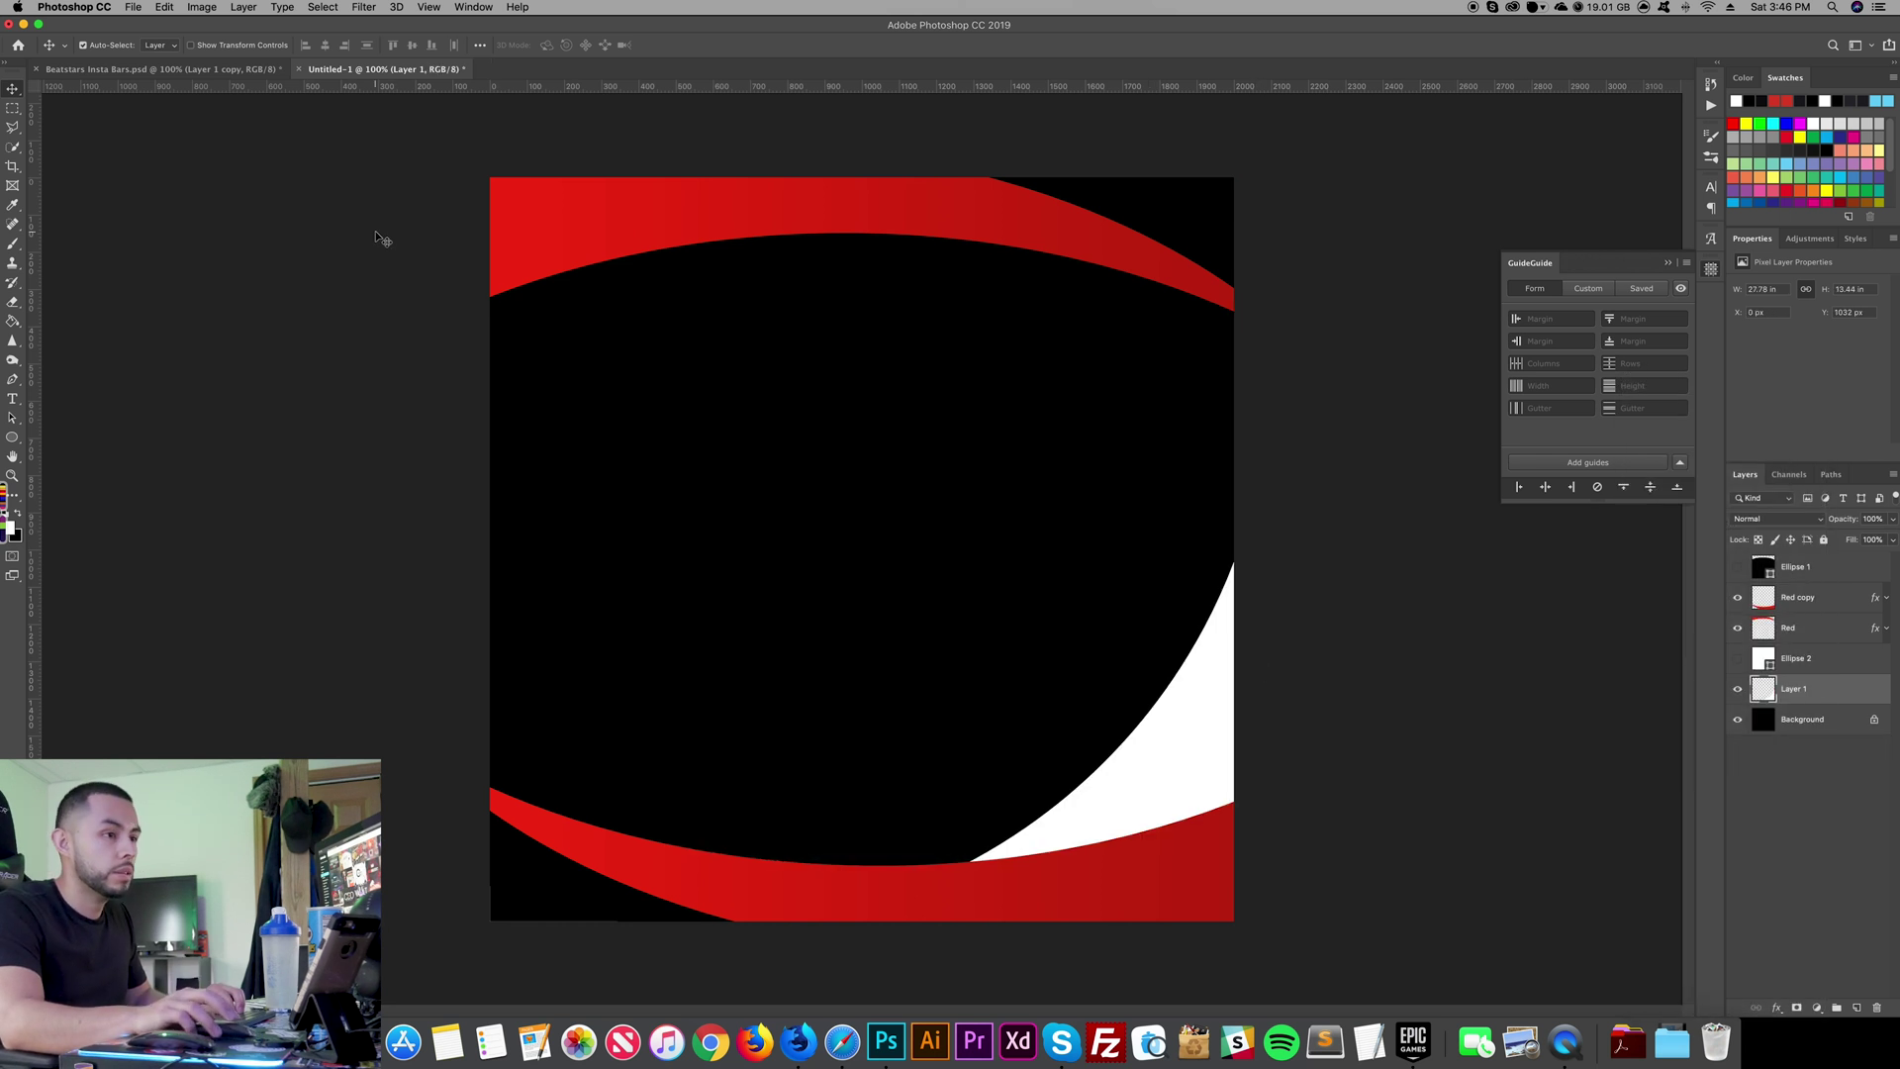
Step: Copy the sharp tower photo smart object from Group 4 of the finished design into Untitled-1, directly above Layer 1
{"action": "left_click", "coordinate": [118, 69]}
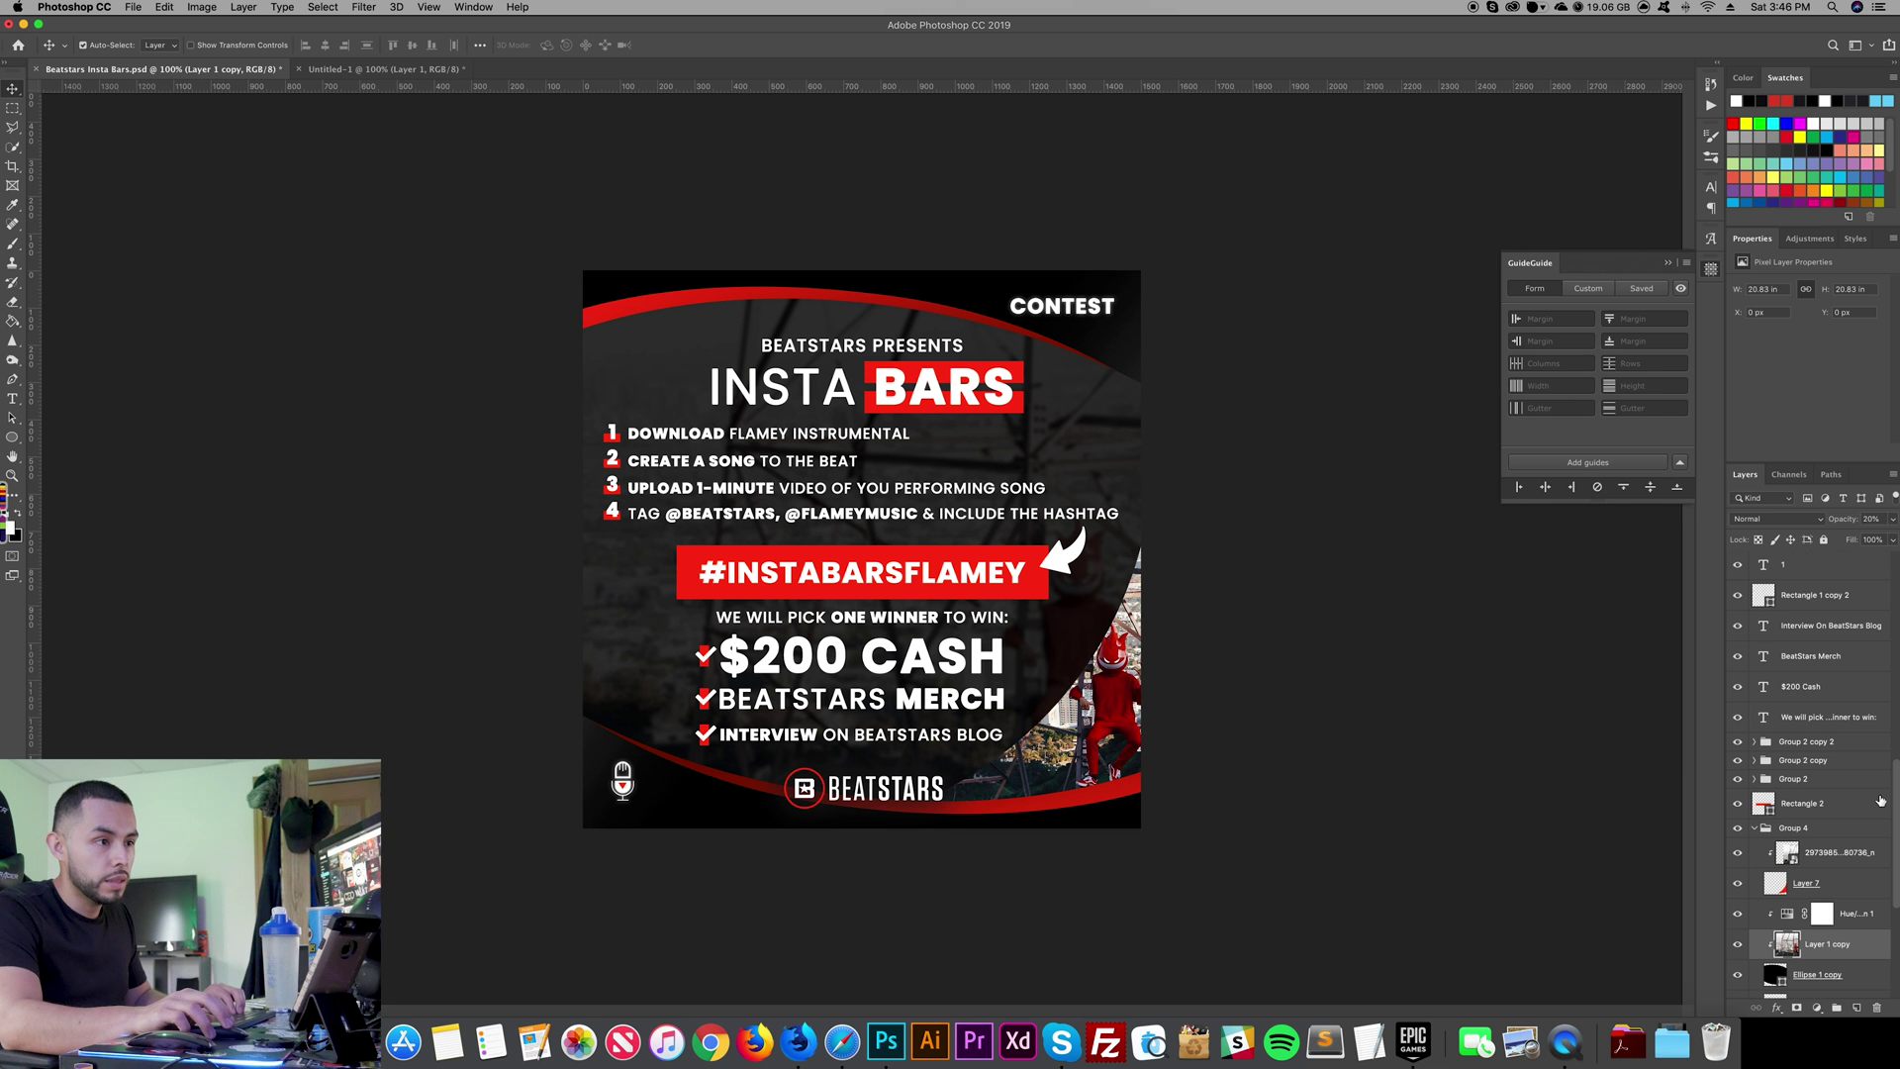
{"action": "scroll", "coordinate": [1837, 894], "scroll_direction": "down", "scroll_amount": 3}
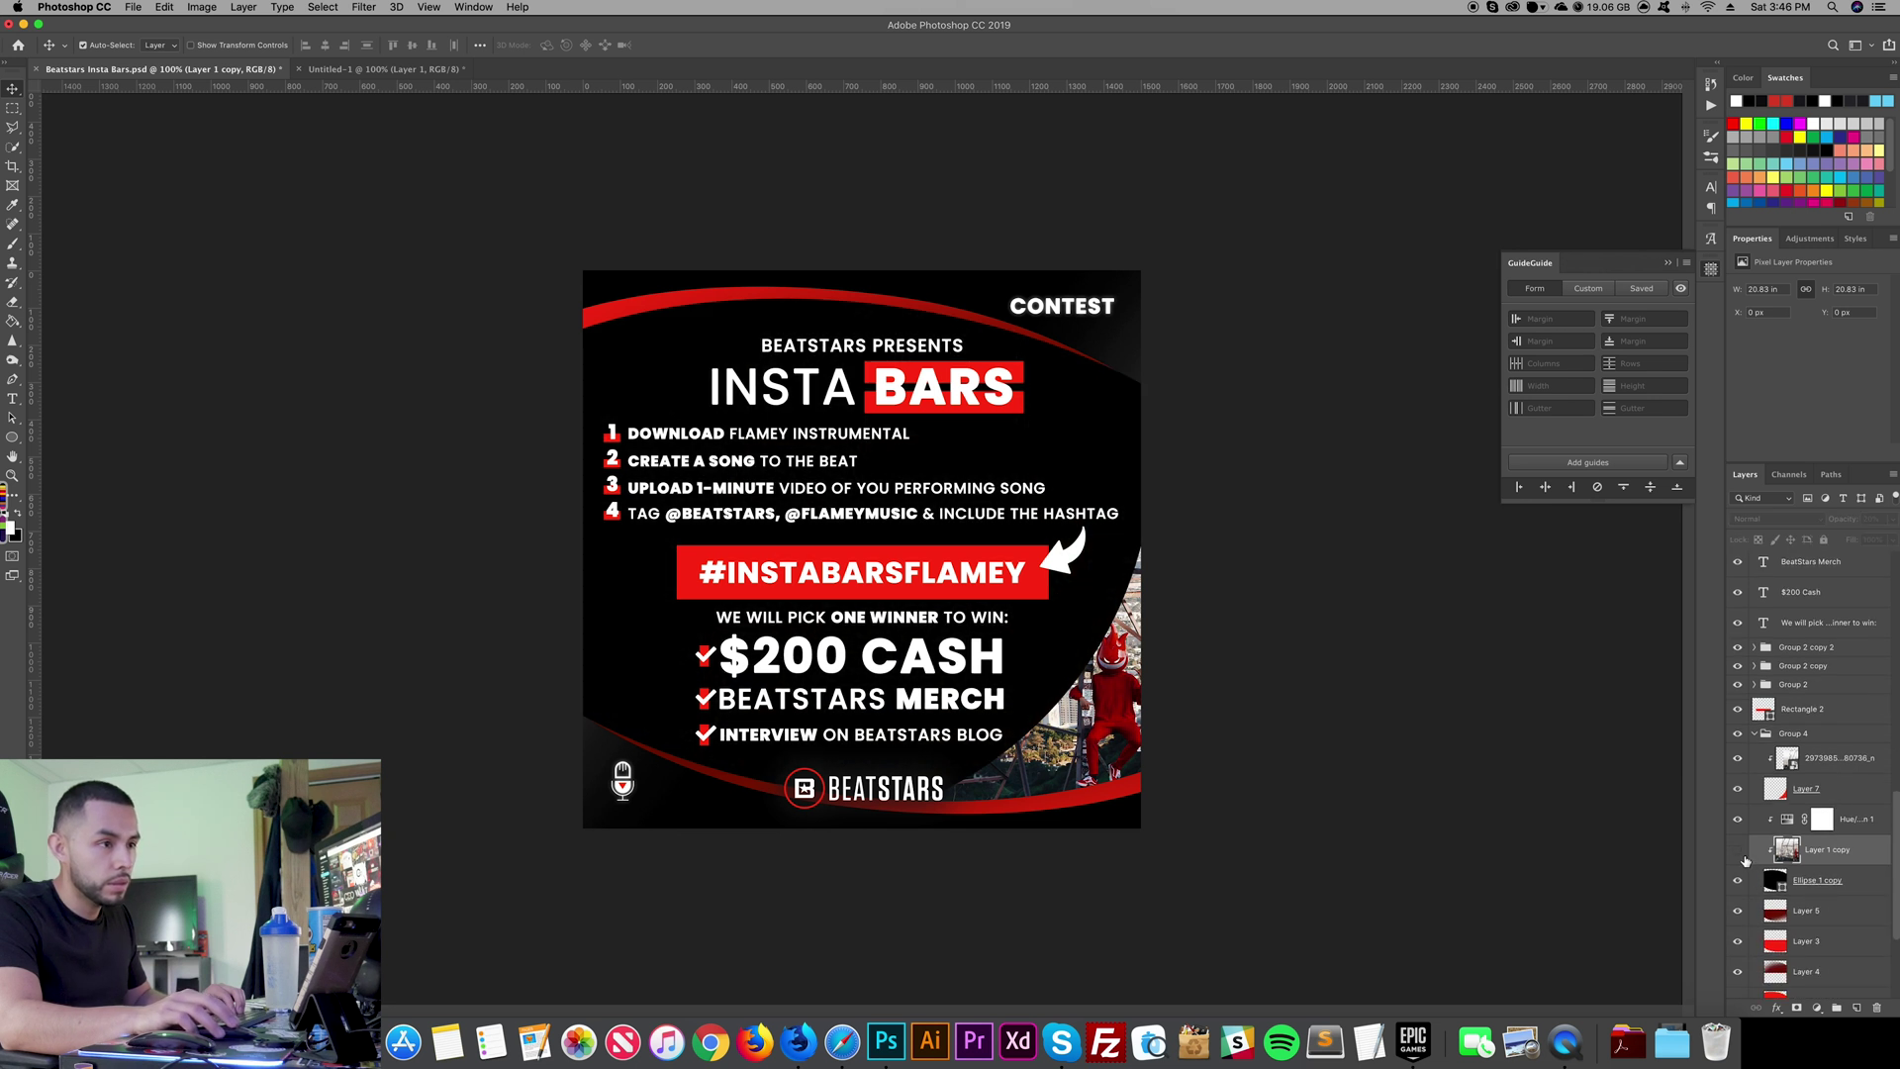
{"action": "left_click_drag", "start_coordinate": [1837, 760], "coordinate": [985, 609]}
{"action": "left_click", "coordinate": [1190, 711]}
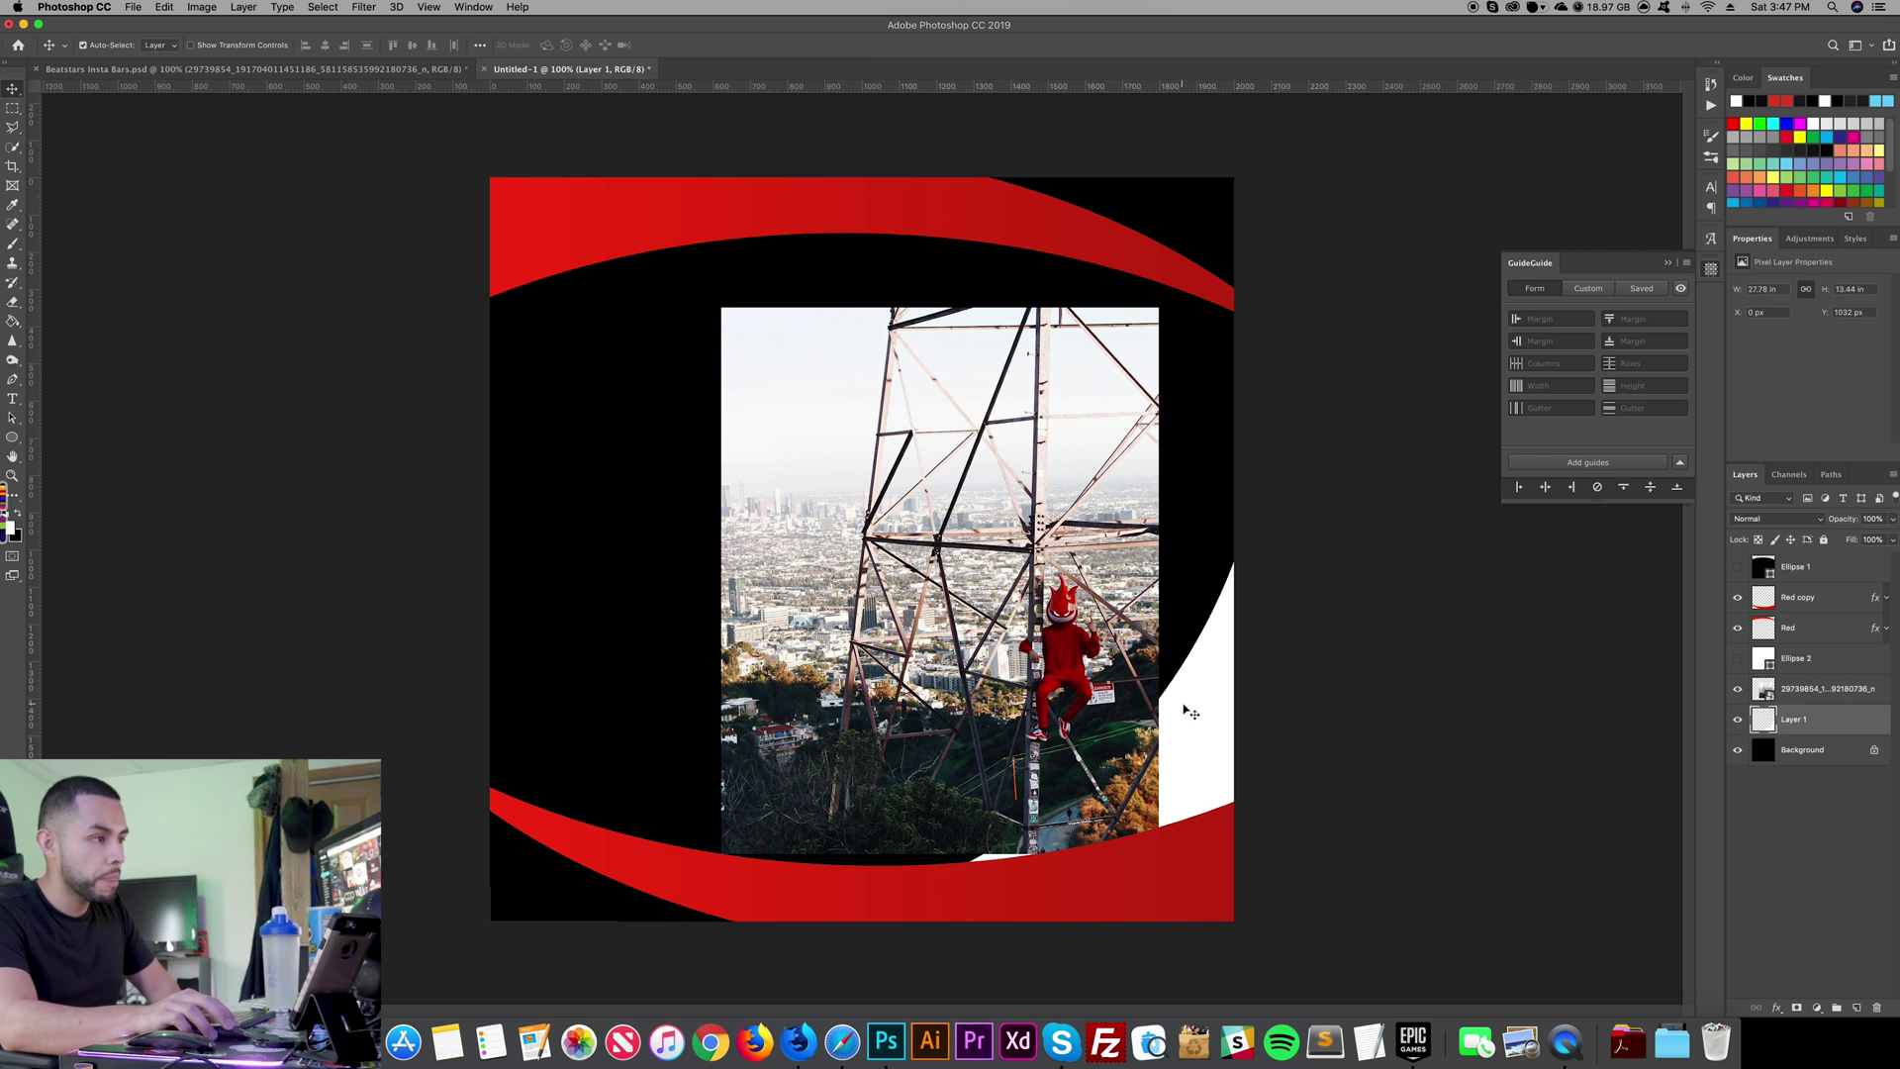
Step: Clip the tower photo to Layer 1 and position it so the red figure sits inside the curved lower-right area
{"action": "left_click_drag", "start_coordinate": [1055, 655], "coordinate": [1137, 668]}
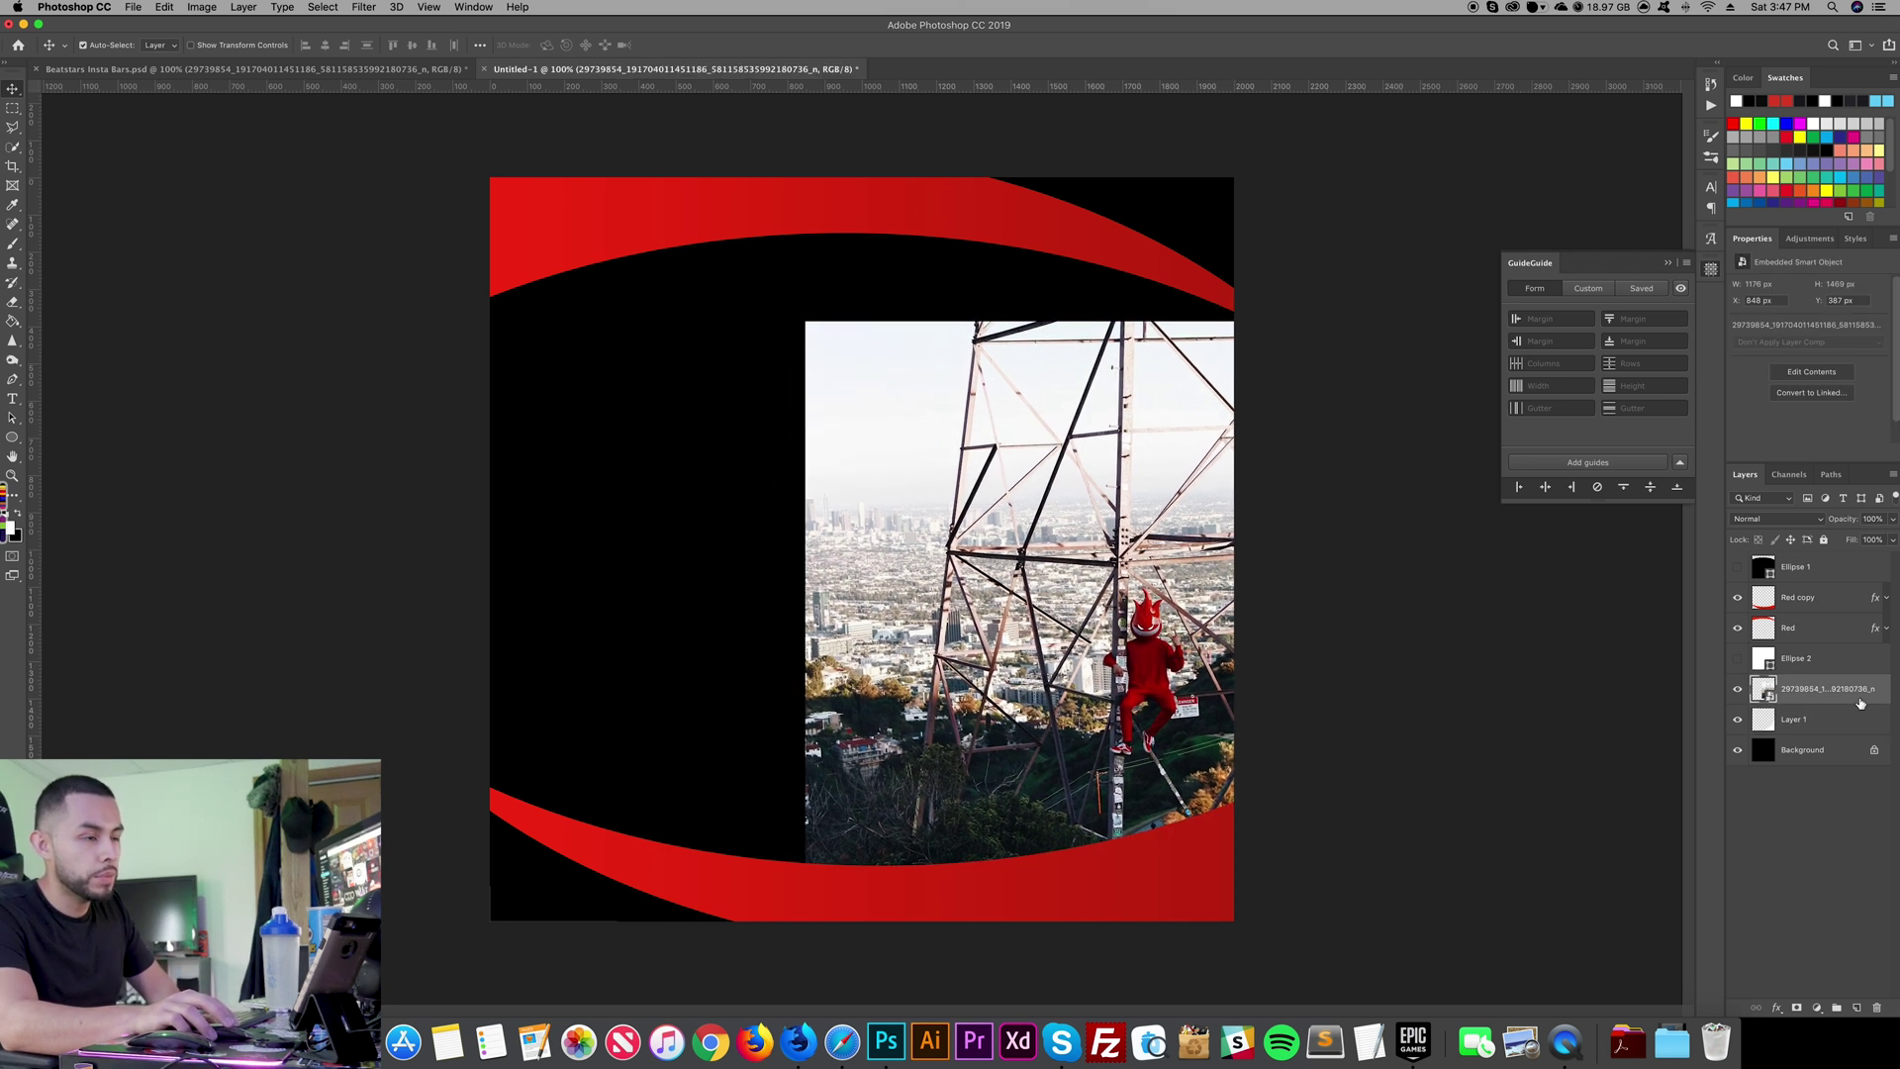
{"action": "right_click", "coordinate": [1856, 695]}
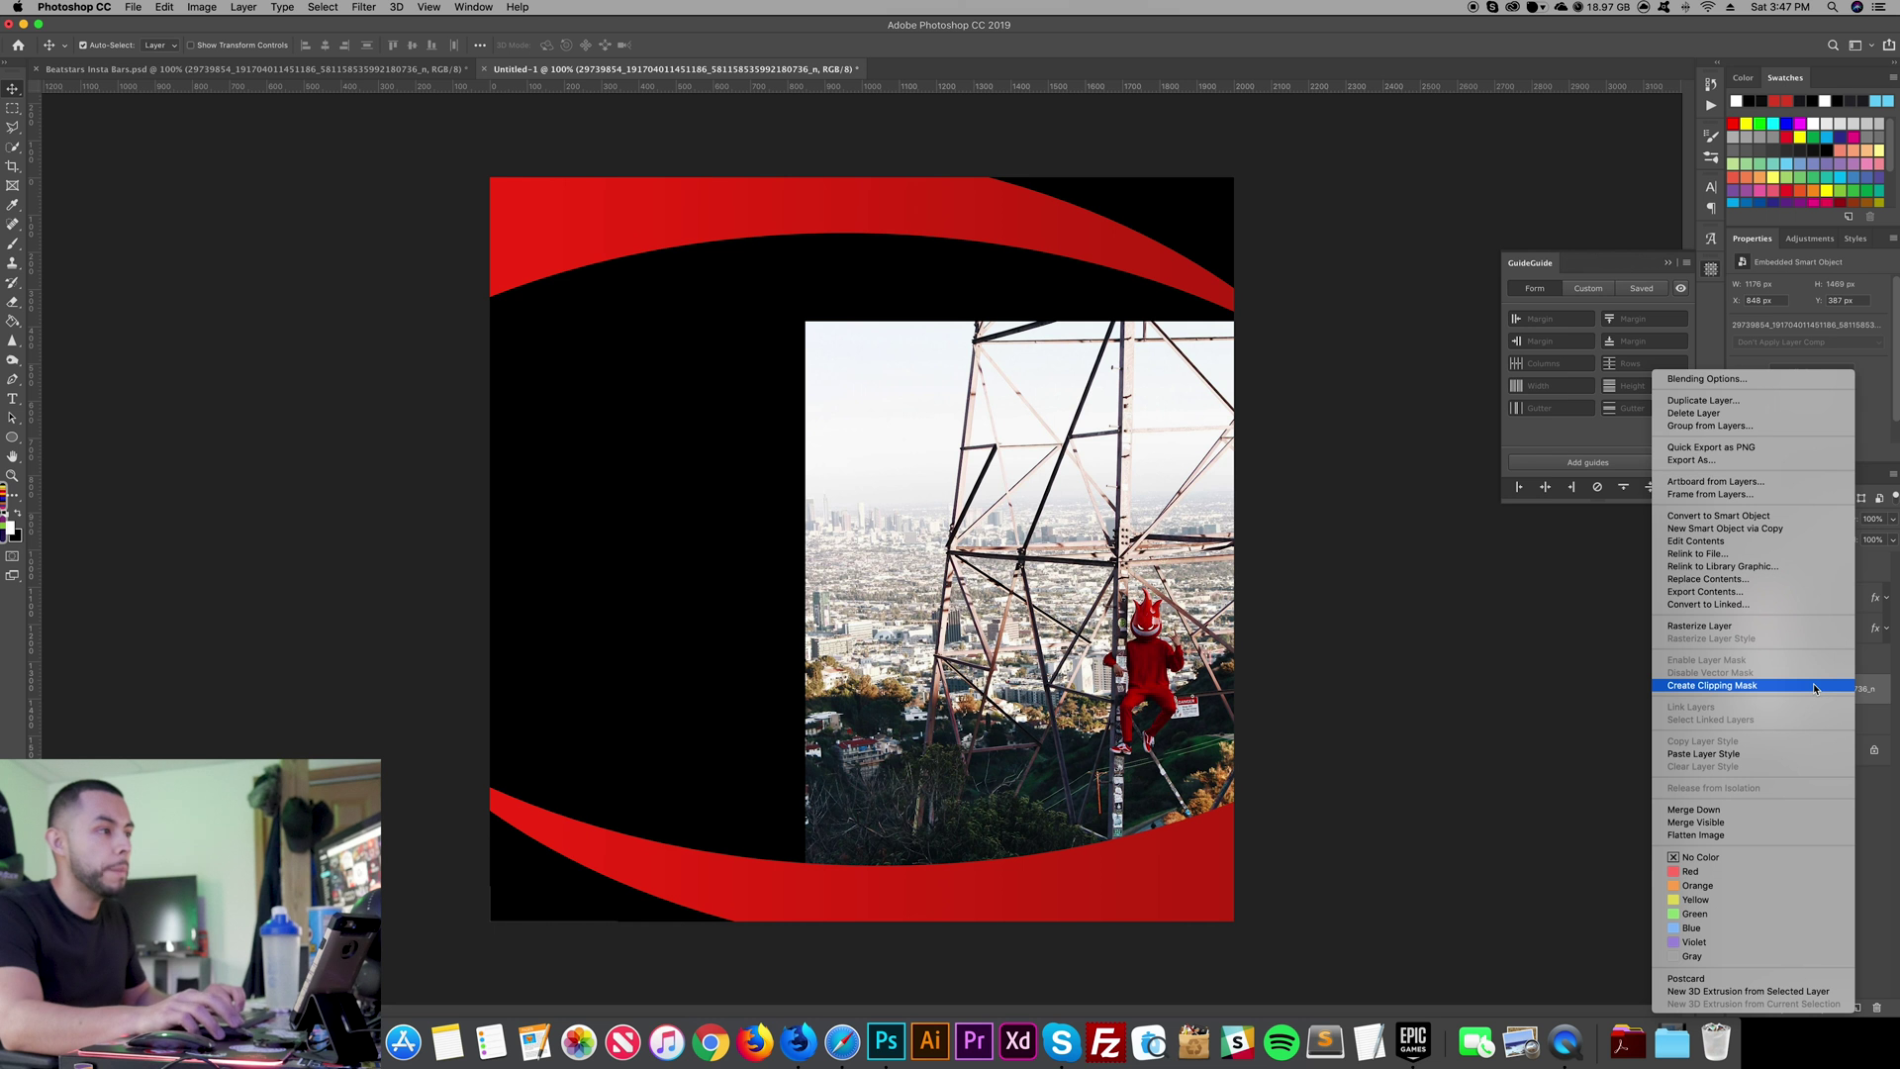
{"action": "left_click", "coordinate": [1813, 685]}
{"action": "left_click_drag", "start_coordinate": [1174, 738], "coordinate": [1204, 770]}
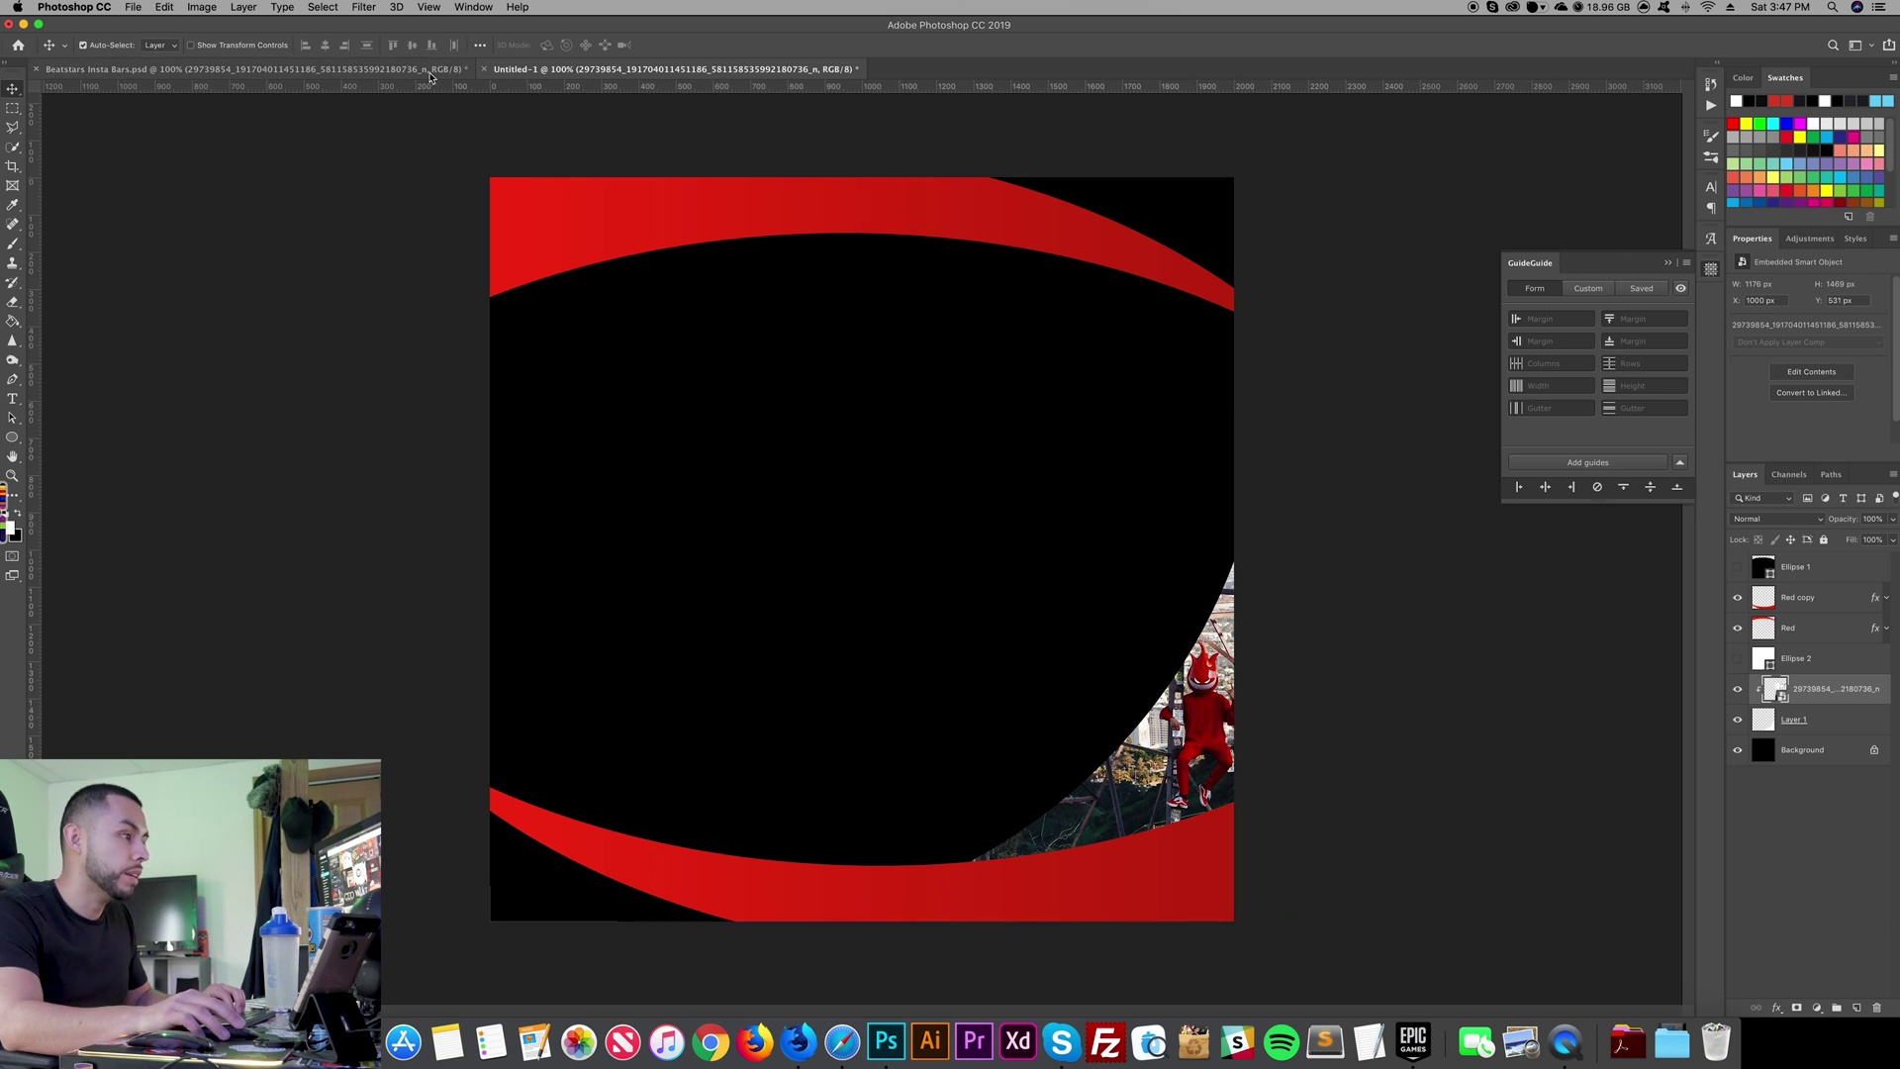
Step: Compare with the finished design, then add a new layer directly above the Background in Untitled-1
{"action": "key", "text": "ctrl+Tab"}
{"action": "left_click", "coordinate": [592, 71]}
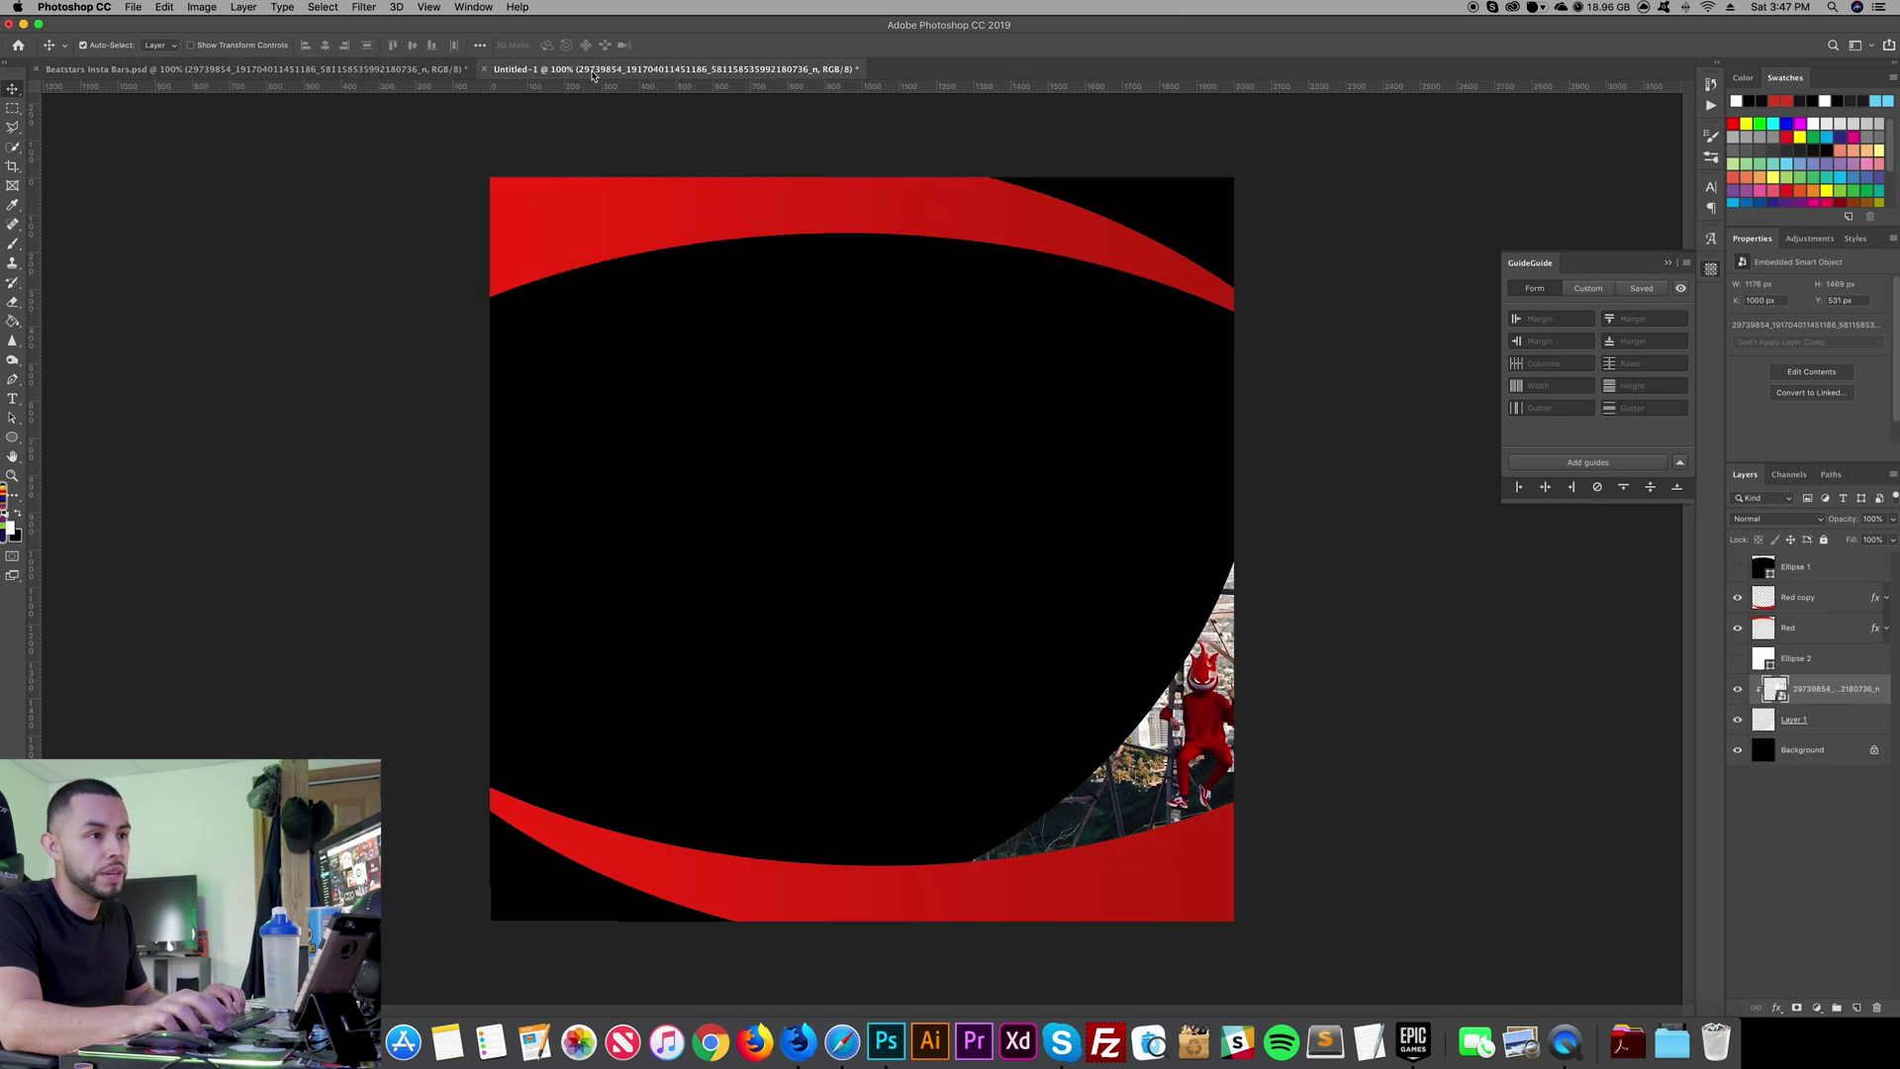
{"action": "left_click", "coordinate": [1846, 763]}
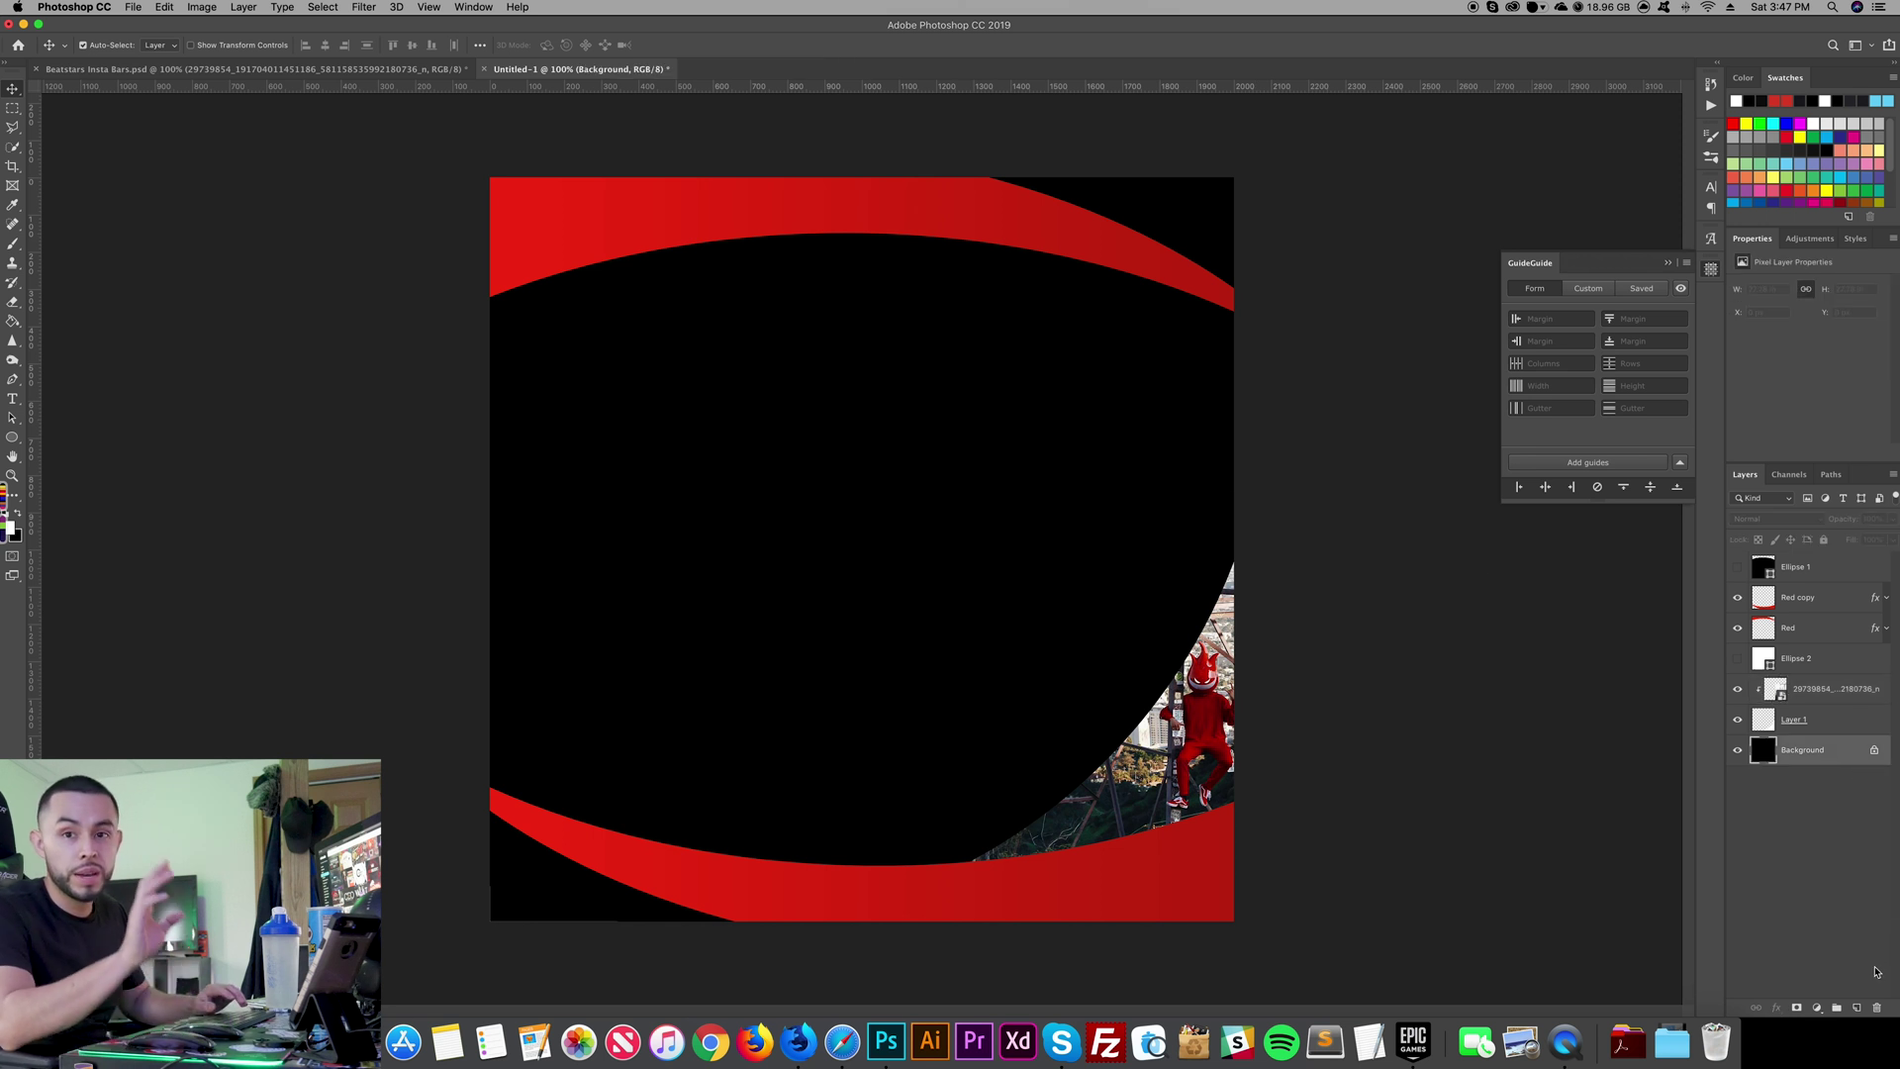
{"action": "left_click", "coordinate": [1856, 1007]}
Step: Paint faint white glows onto Layer 2 in the canvas's upper-right and lower-left corners using a very large soft brush
{"action": "key", "text": "b"}
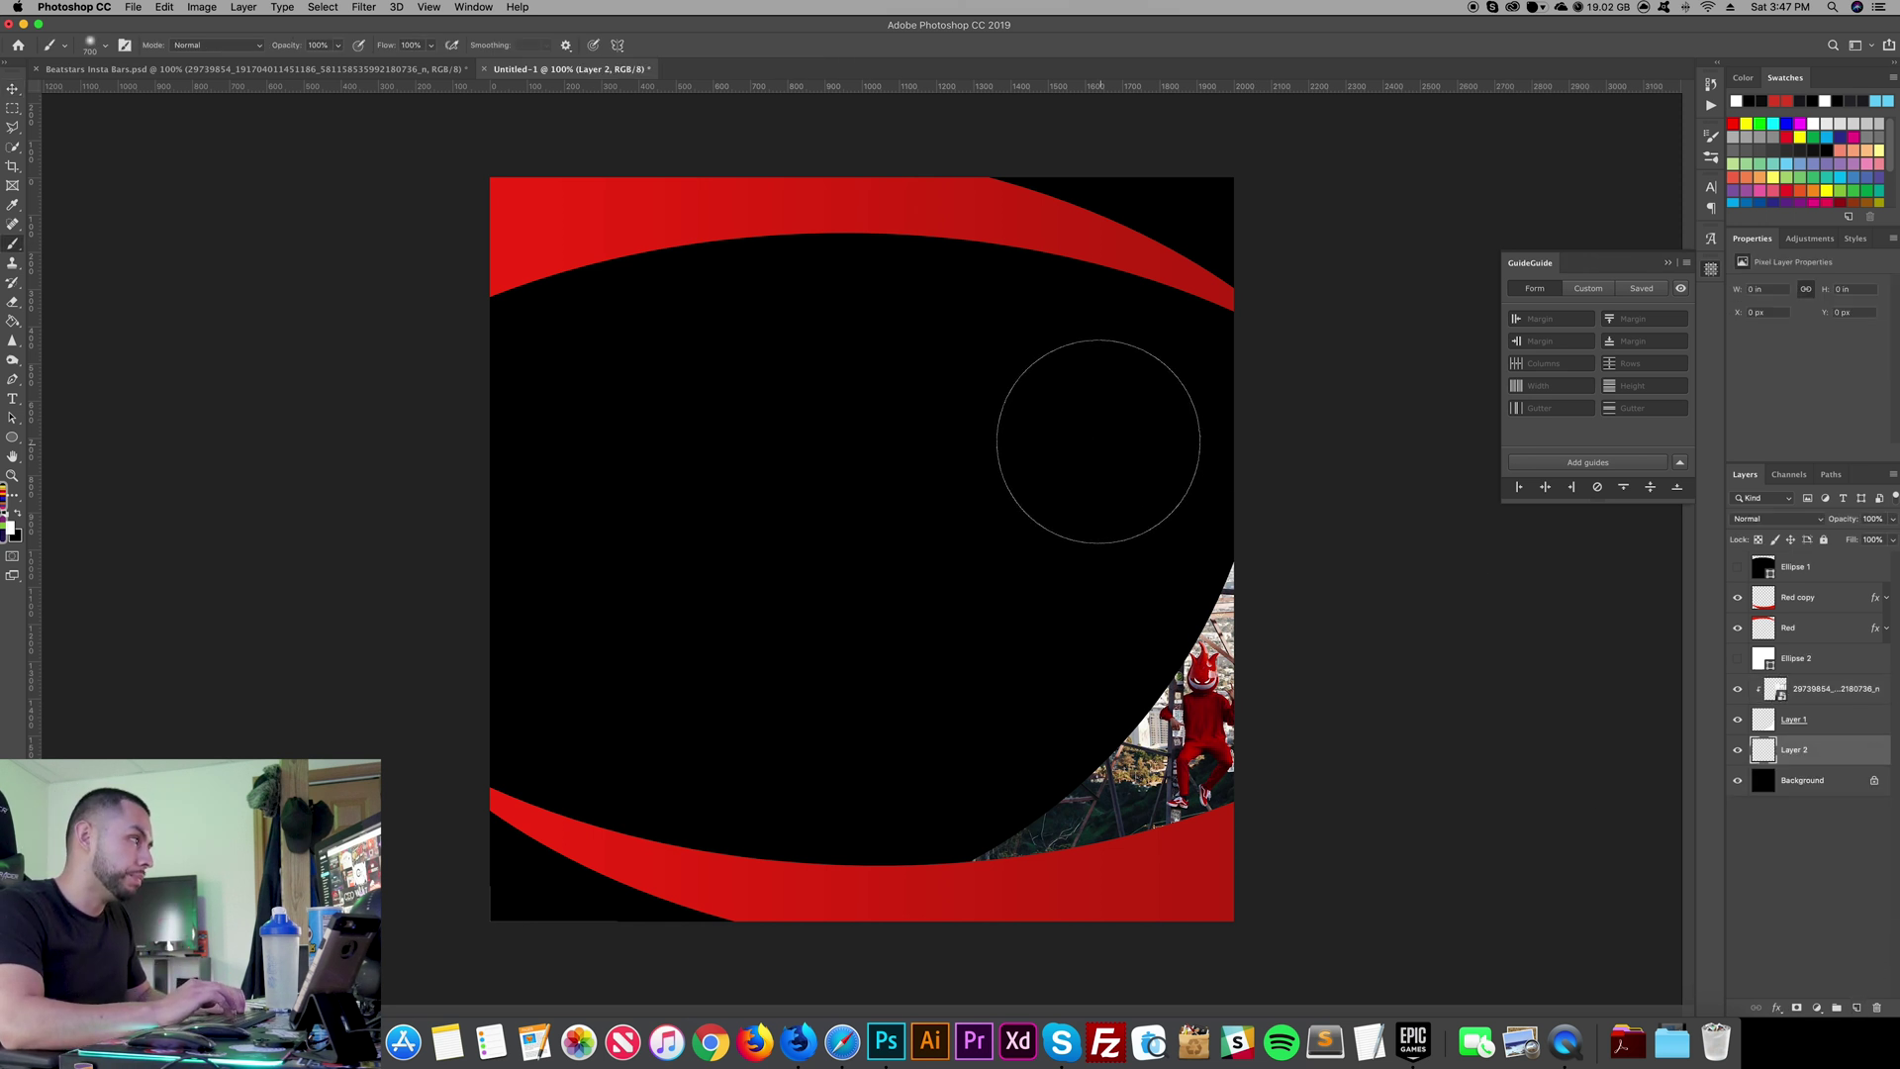
{"action": "key", "text": "bracketright"}
{"action": "key", "text": "bracketright"}
{"action": "key", "text": "bracketright"}
{"action": "key", "text": "bracketright"}
{"action": "key", "text": "bracketright"}
{"action": "key", "text": "bracketright"}
{"action": "key", "text": "bracketright"}
{"action": "key", "text": "bracketright"}
{"action": "key", "text": "bracketright"}
{"action": "key", "text": "bracketright"}
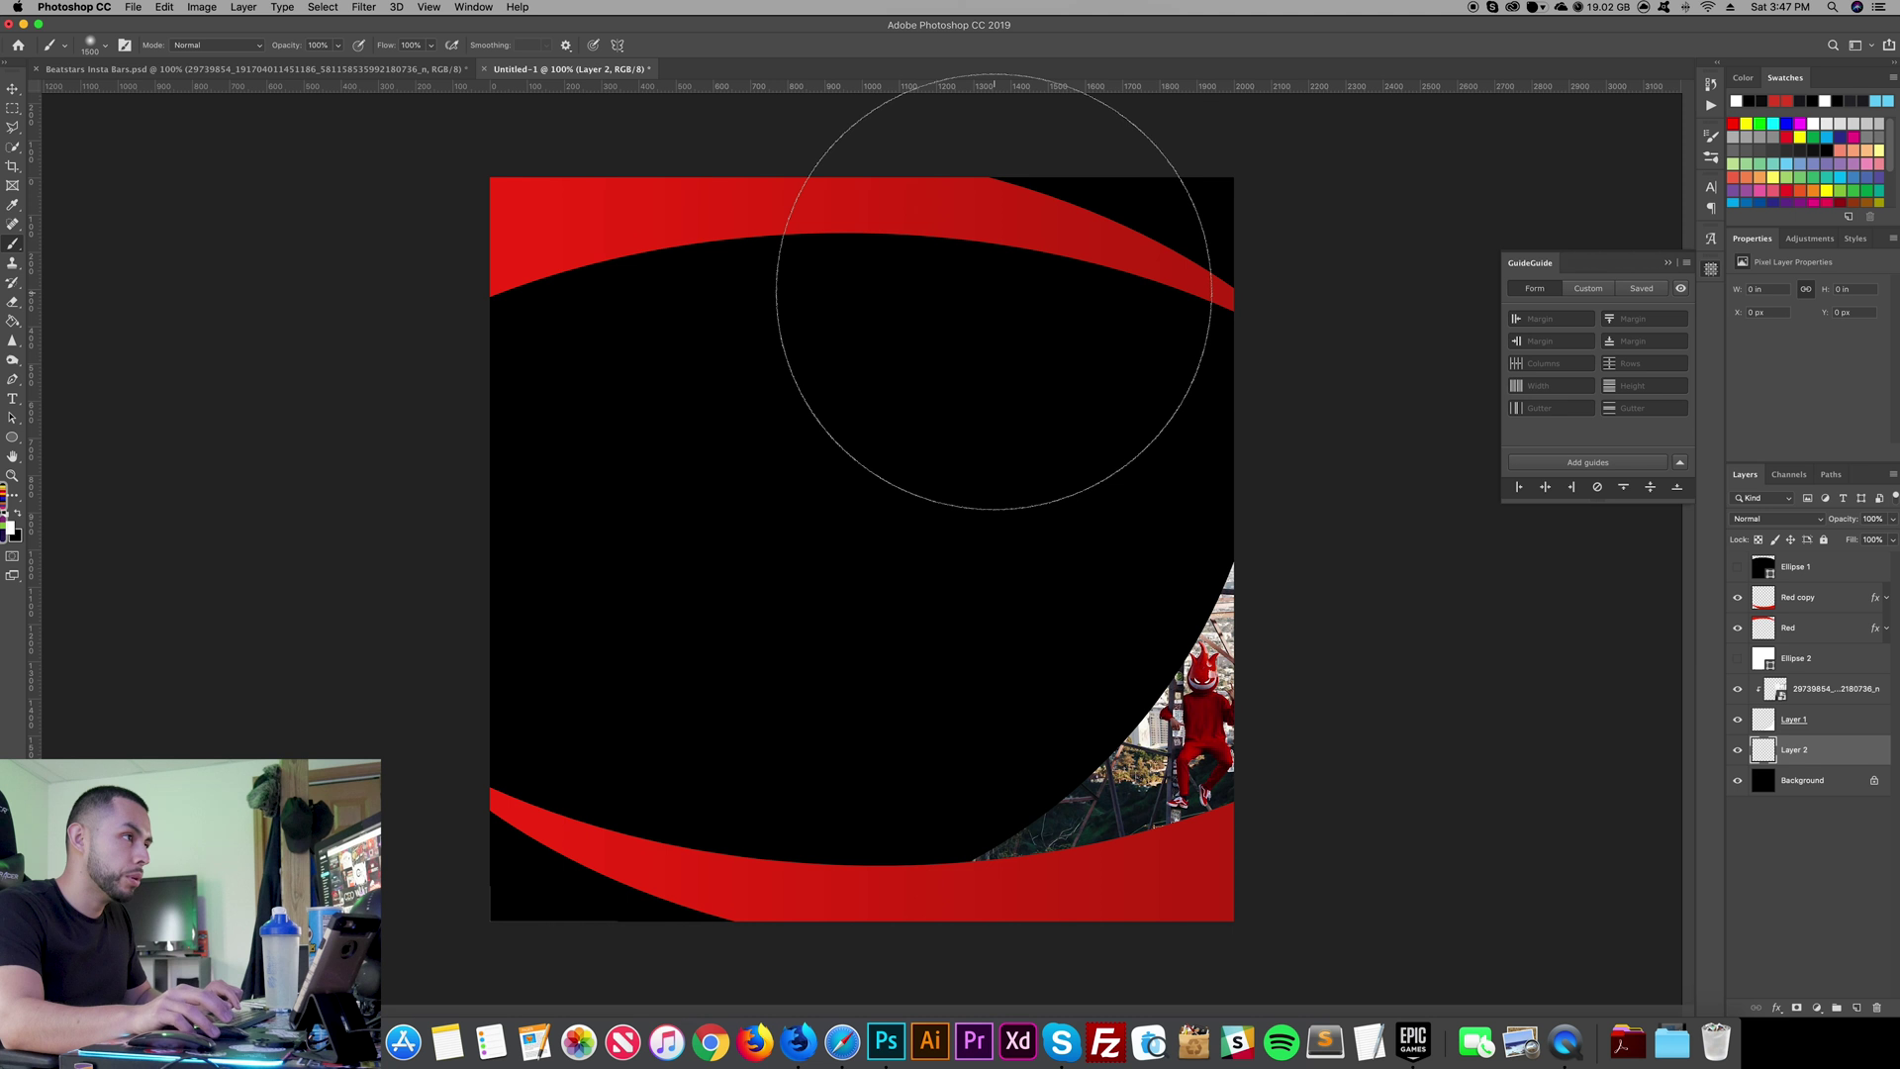
{"action": "key", "text": "super+minus"}
{"action": "key", "text": "super+minus"}
{"action": "key", "text": "super+minus"}
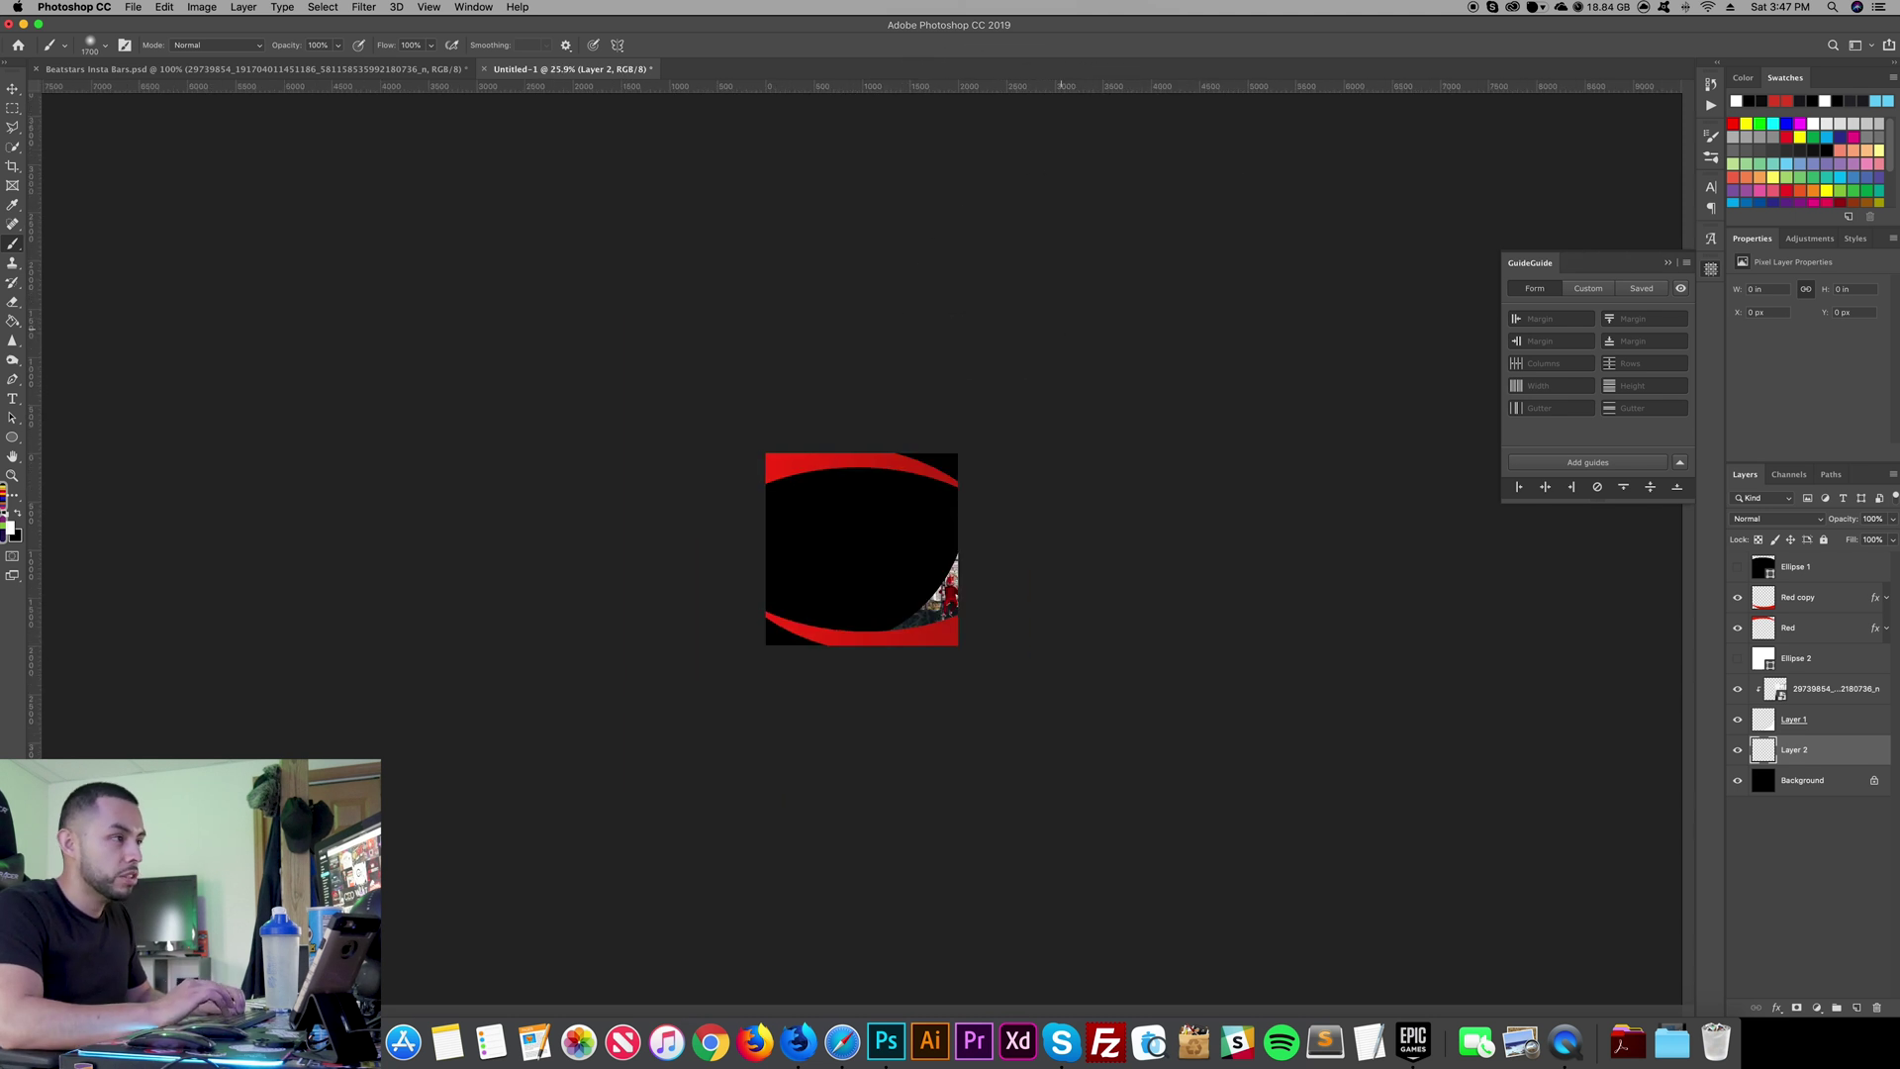
{"action": "key", "text": "bracketright"}
{"action": "key", "text": "bracketright"}
{"action": "key", "text": "bracketright"}
{"action": "key", "text": "bracketright"}
{"action": "key", "text": "bracketright"}
{"action": "key", "text": "bracketright"}
{"action": "key", "text": "bracketright"}
{"action": "key", "text": "bracketright"}
{"action": "key", "text": "bracketright"}
{"action": "key", "text": "bracketright"}
{"action": "key", "text": "bracketright"}
{"action": "key", "text": "bracketright"}
{"action": "key", "text": "bracketright"}
{"action": "key", "text": "bracketright"}
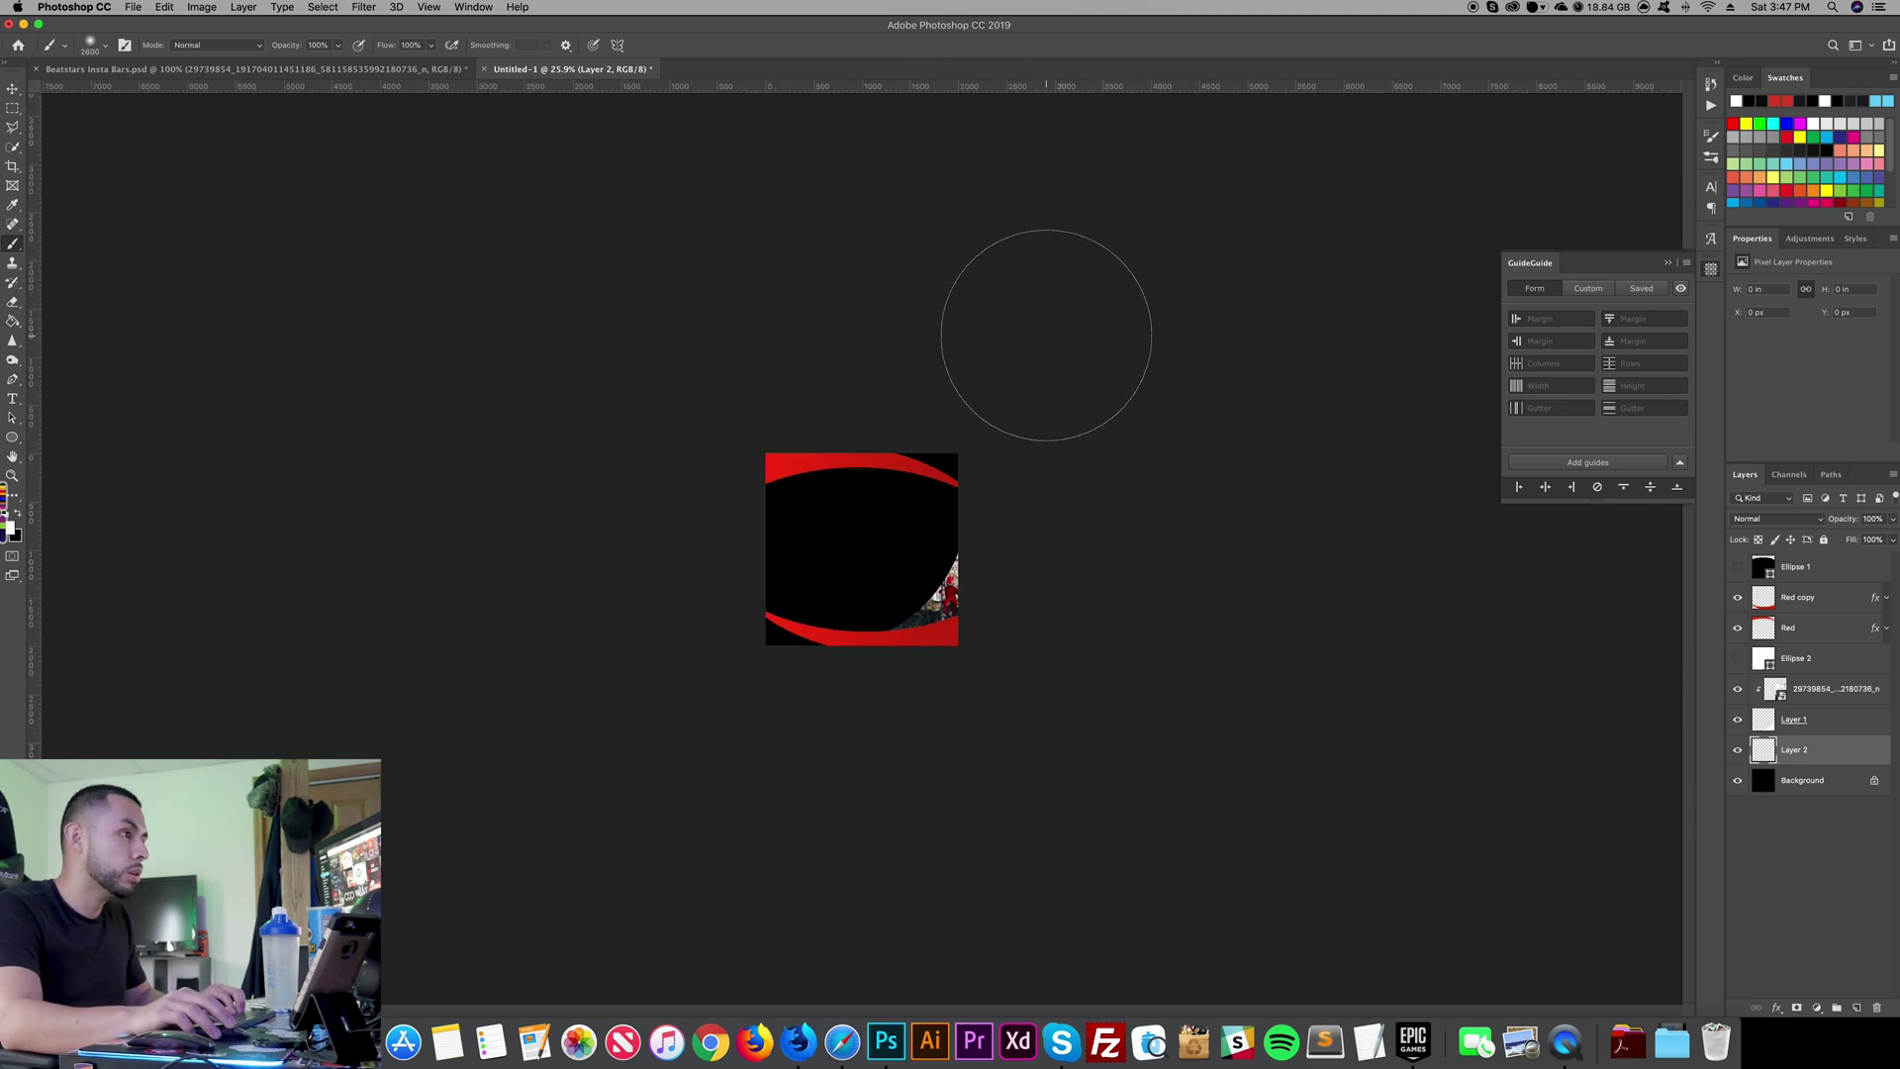
{"action": "left_click", "coordinate": [1188, 288]}
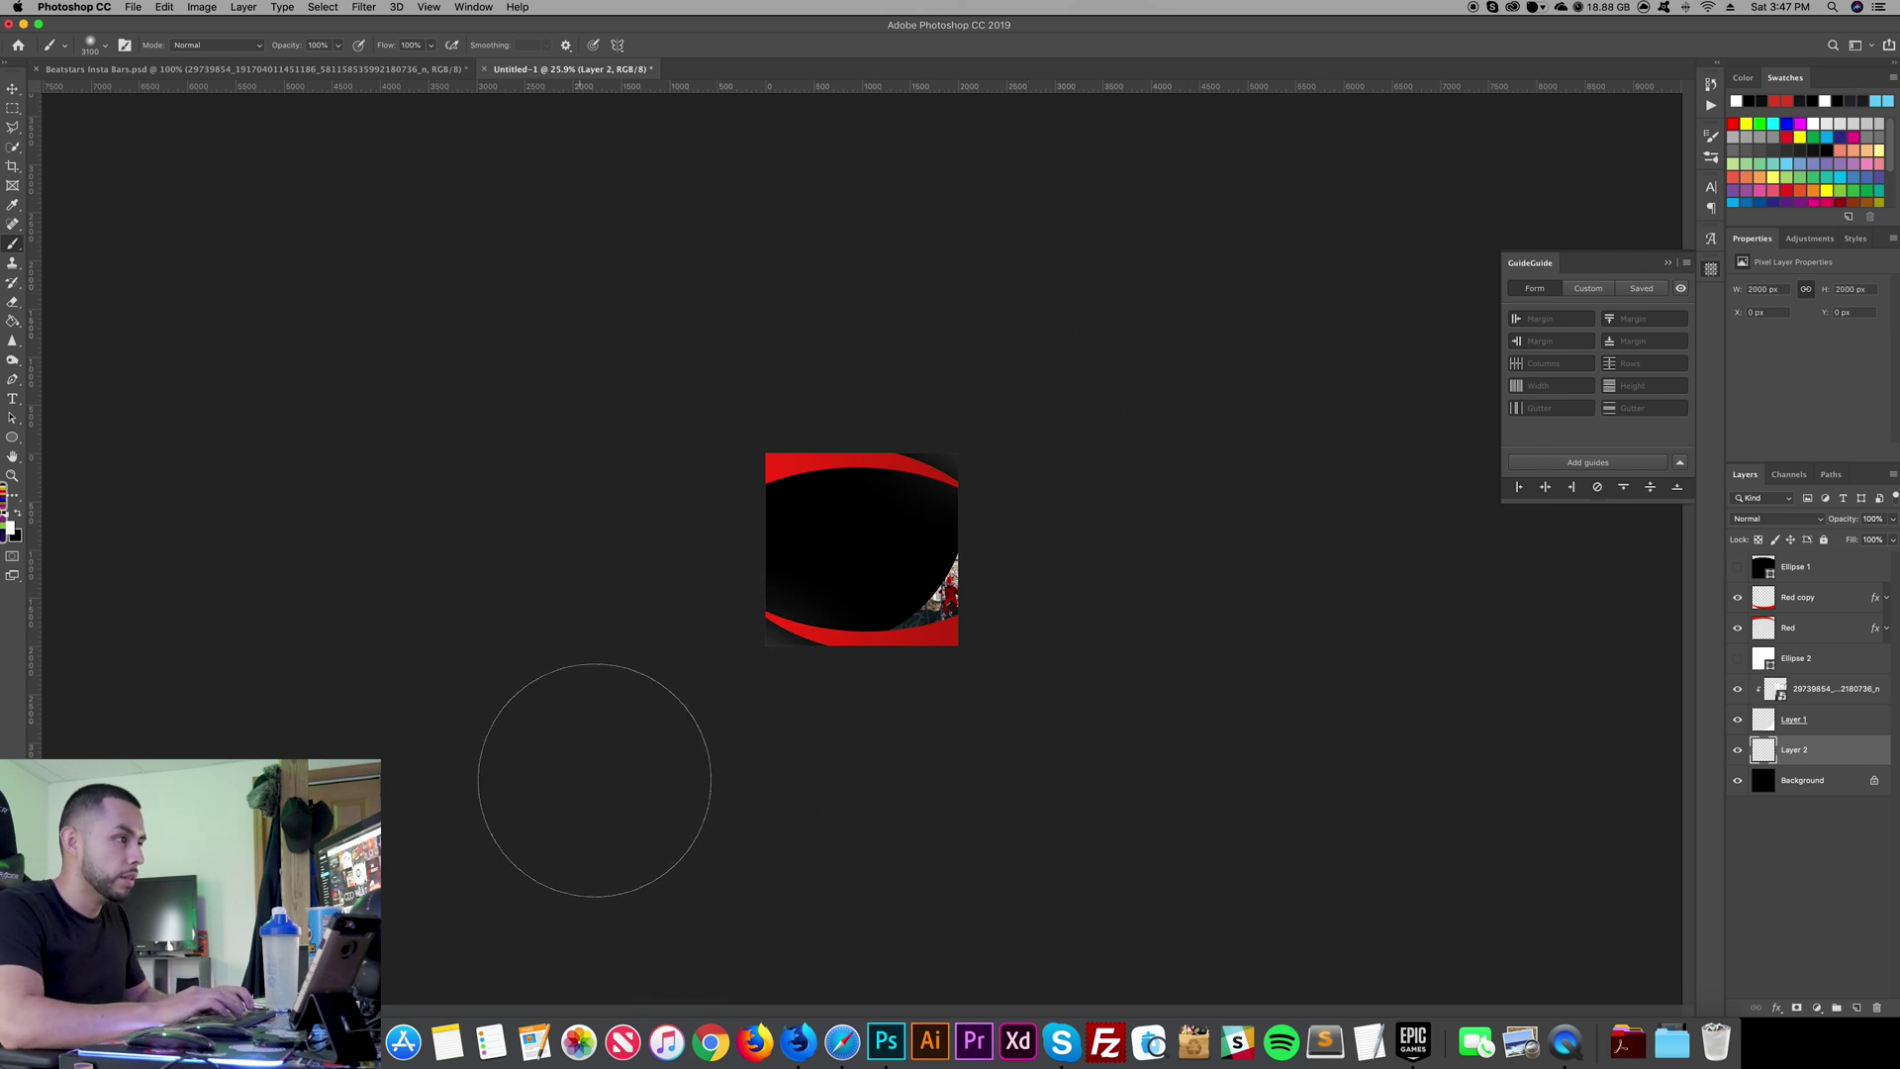
{"action": "left_click", "coordinate": [894, 611]}
{"action": "key", "text": "super+1"}
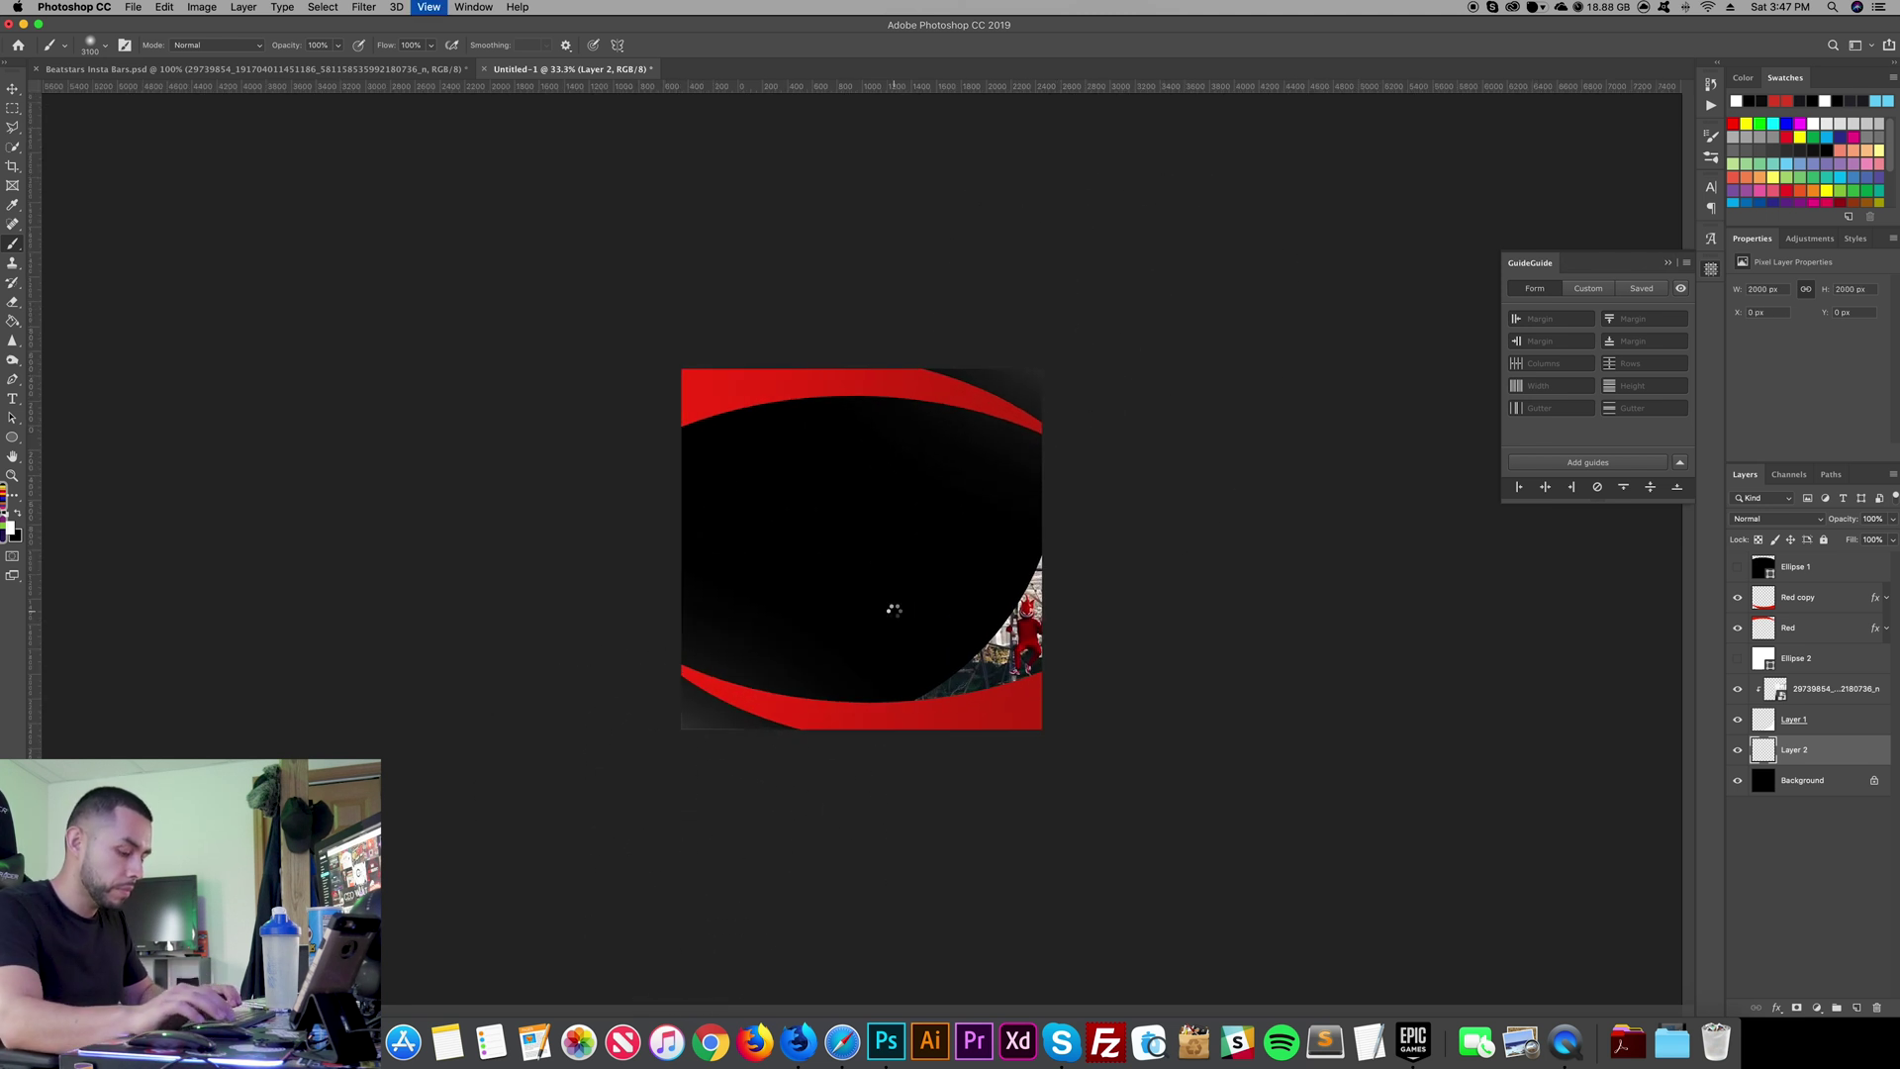
Step: Draw a closed Pen path around the black centre, following the red arcs and leaving the upper-right and lower-left corners outside
{"action": "key", "text": "p"}
{"action": "left_click_drag", "start_coordinate": [1206, 298], "coordinate": [835, 206]}
{"action": "key", "text": "super+z"}
{"action": "left_click_drag", "start_coordinate": [426, 240], "coordinate": [340, 394]}
{"action": "left_click_drag", "start_coordinate": [377, 553], "coordinate": [410, 620]}
{"action": "left_click_drag", "start_coordinate": [443, 701], "coordinate": [712, 901]}
{"action": "left_click_drag", "start_coordinate": [1062, 915], "coordinate": [1370, 755]}
{"action": "left_click_drag", "start_coordinate": [1424, 575], "coordinate": [1381, 433]}
{"action": "left_click", "coordinate": [1342, 315]}
{"action": "left_click", "coordinate": [1286, 338]}
Step: Convert the path to a selection, delete the glow inside it from Layer 2, and deselect
{"action": "right_click", "coordinate": [1287, 342]}
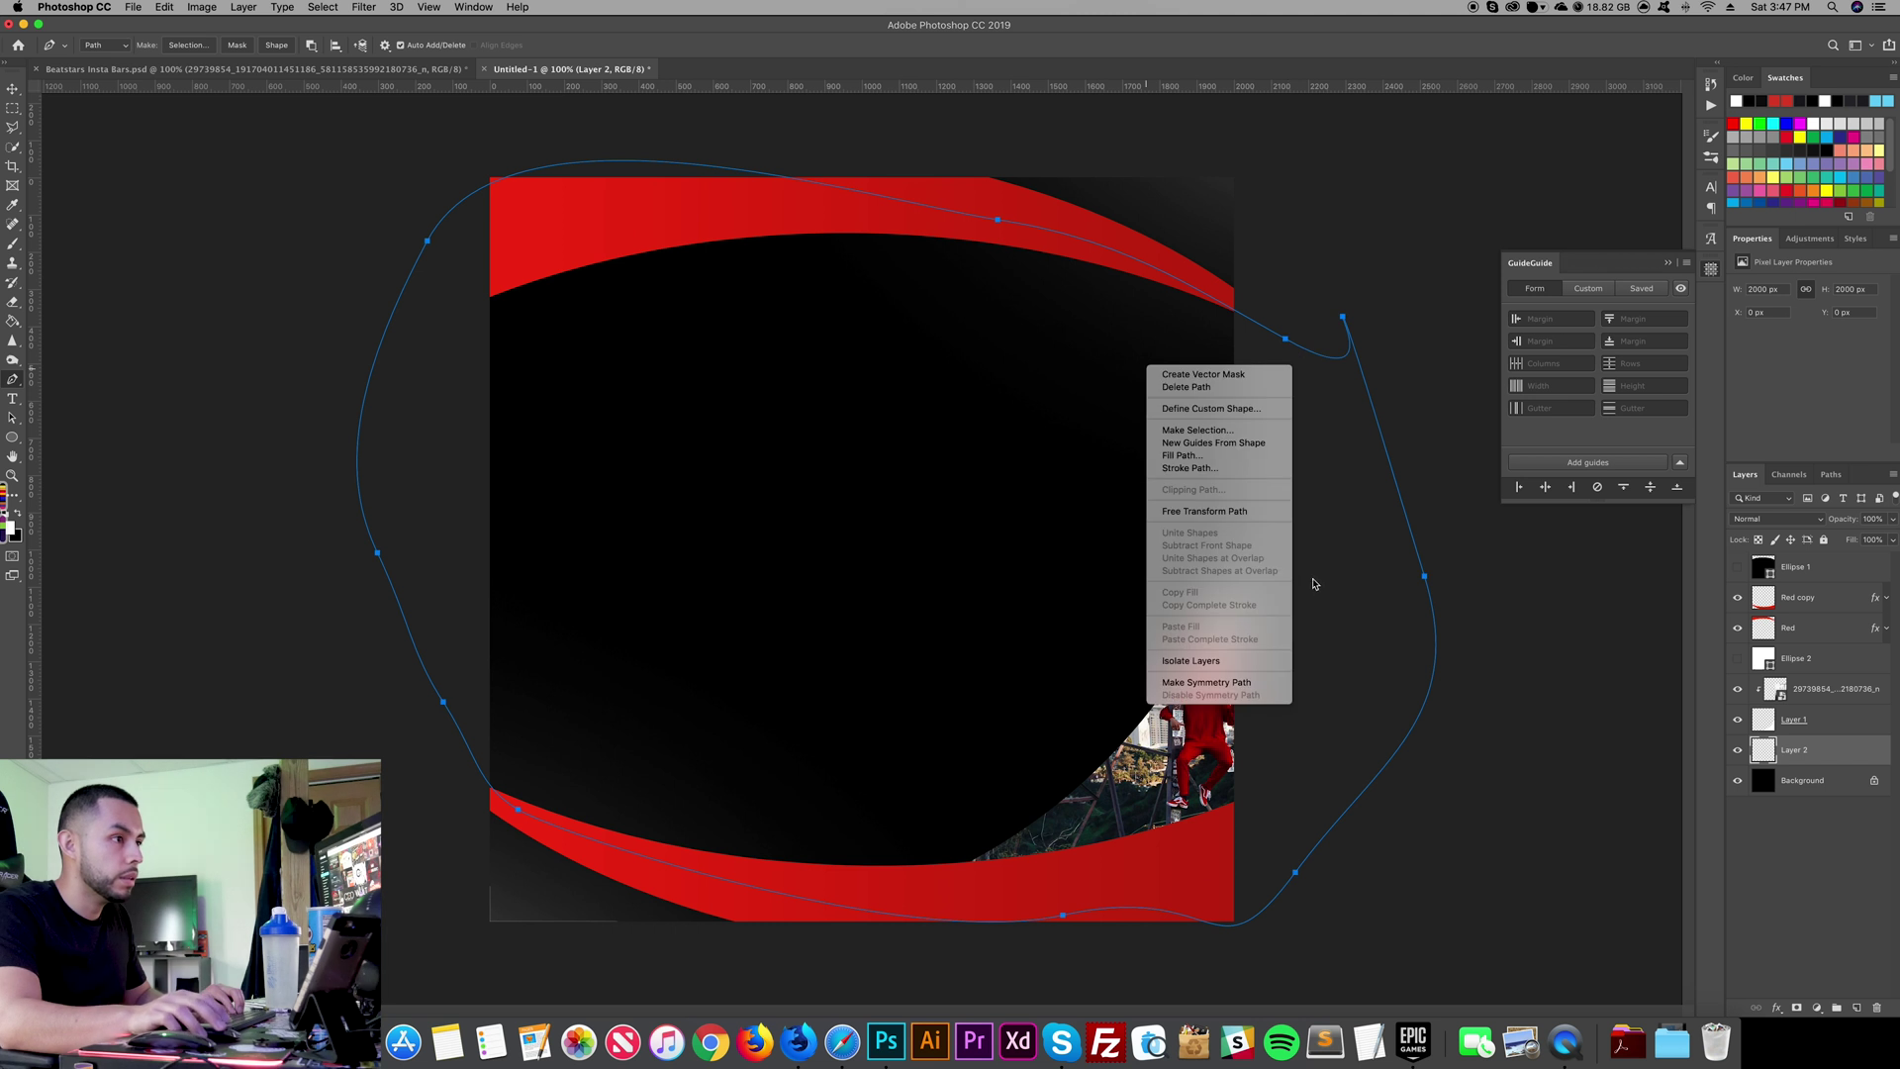
{"action": "right_click", "coordinate": [1298, 517]}
{"action": "right_click", "coordinate": [1295, 505]}
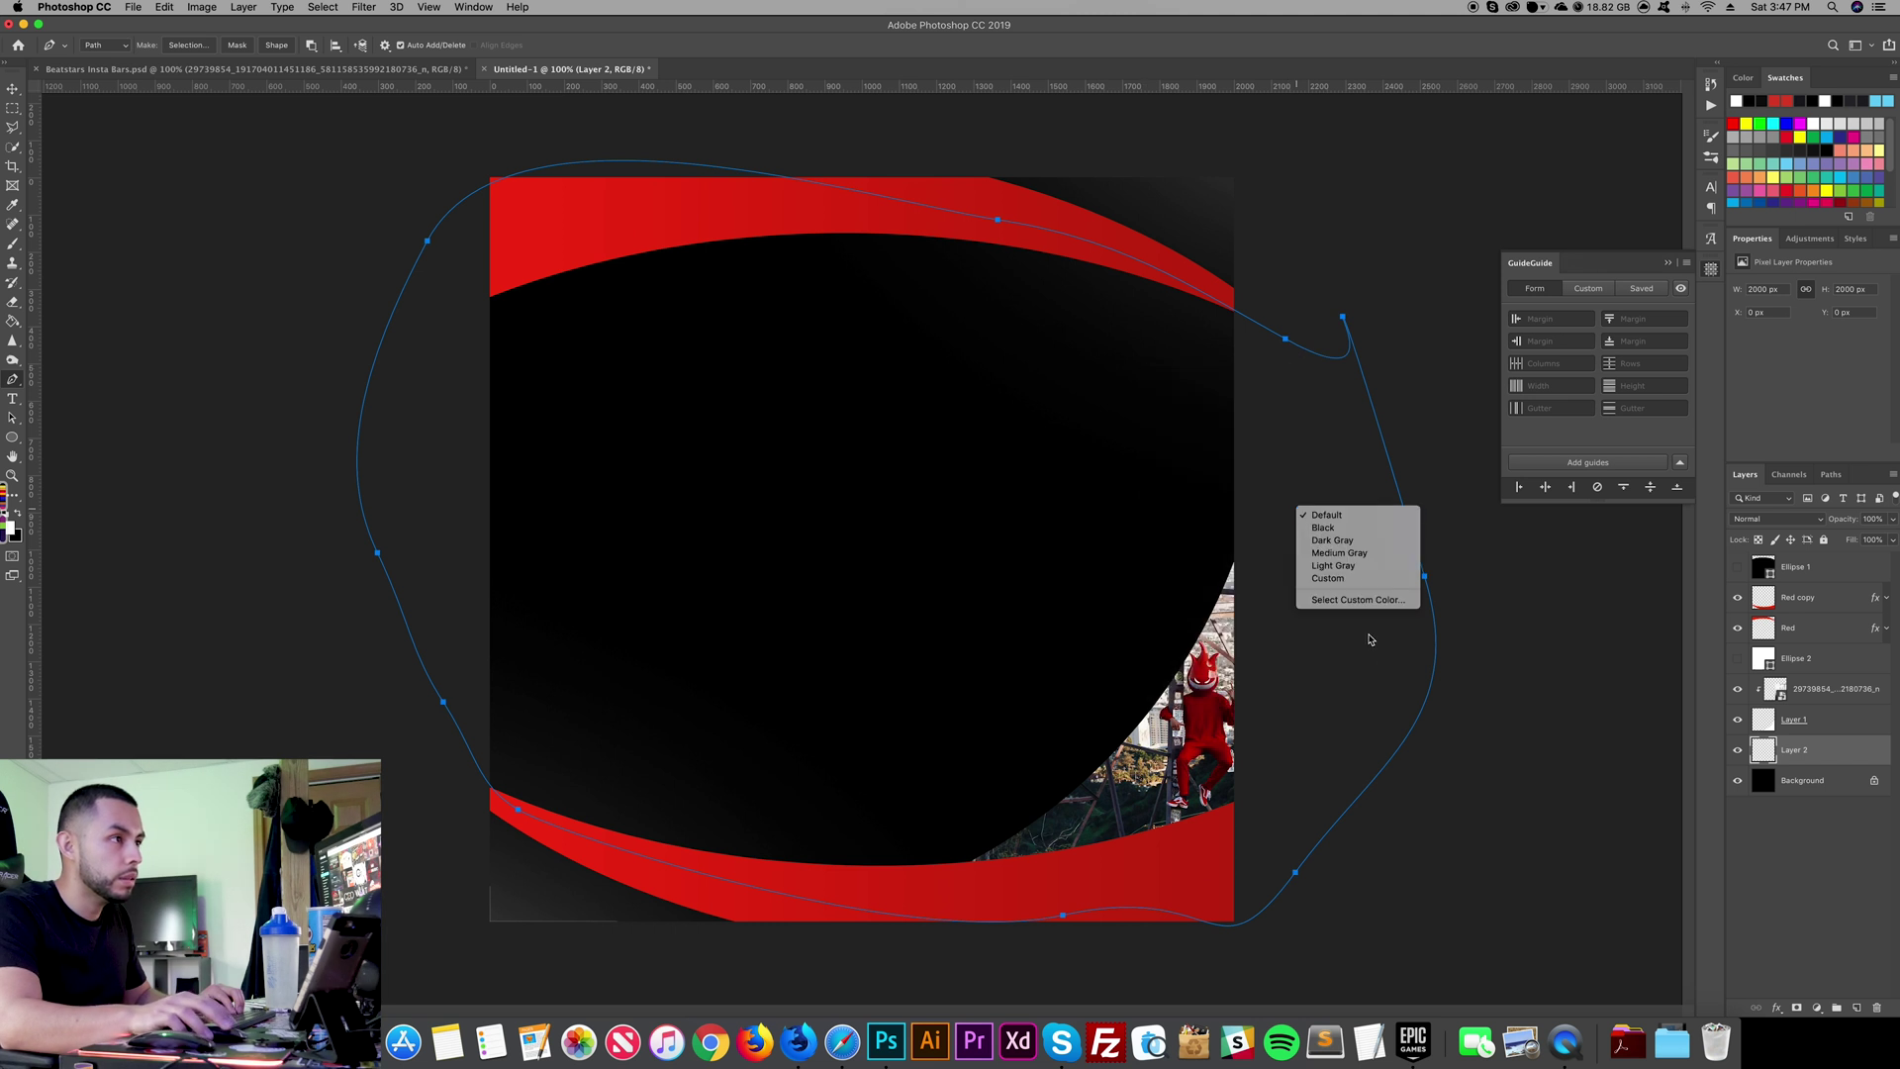
{"action": "right_click", "coordinate": [1205, 409]}
{"action": "left_click", "coordinate": [1257, 466]}
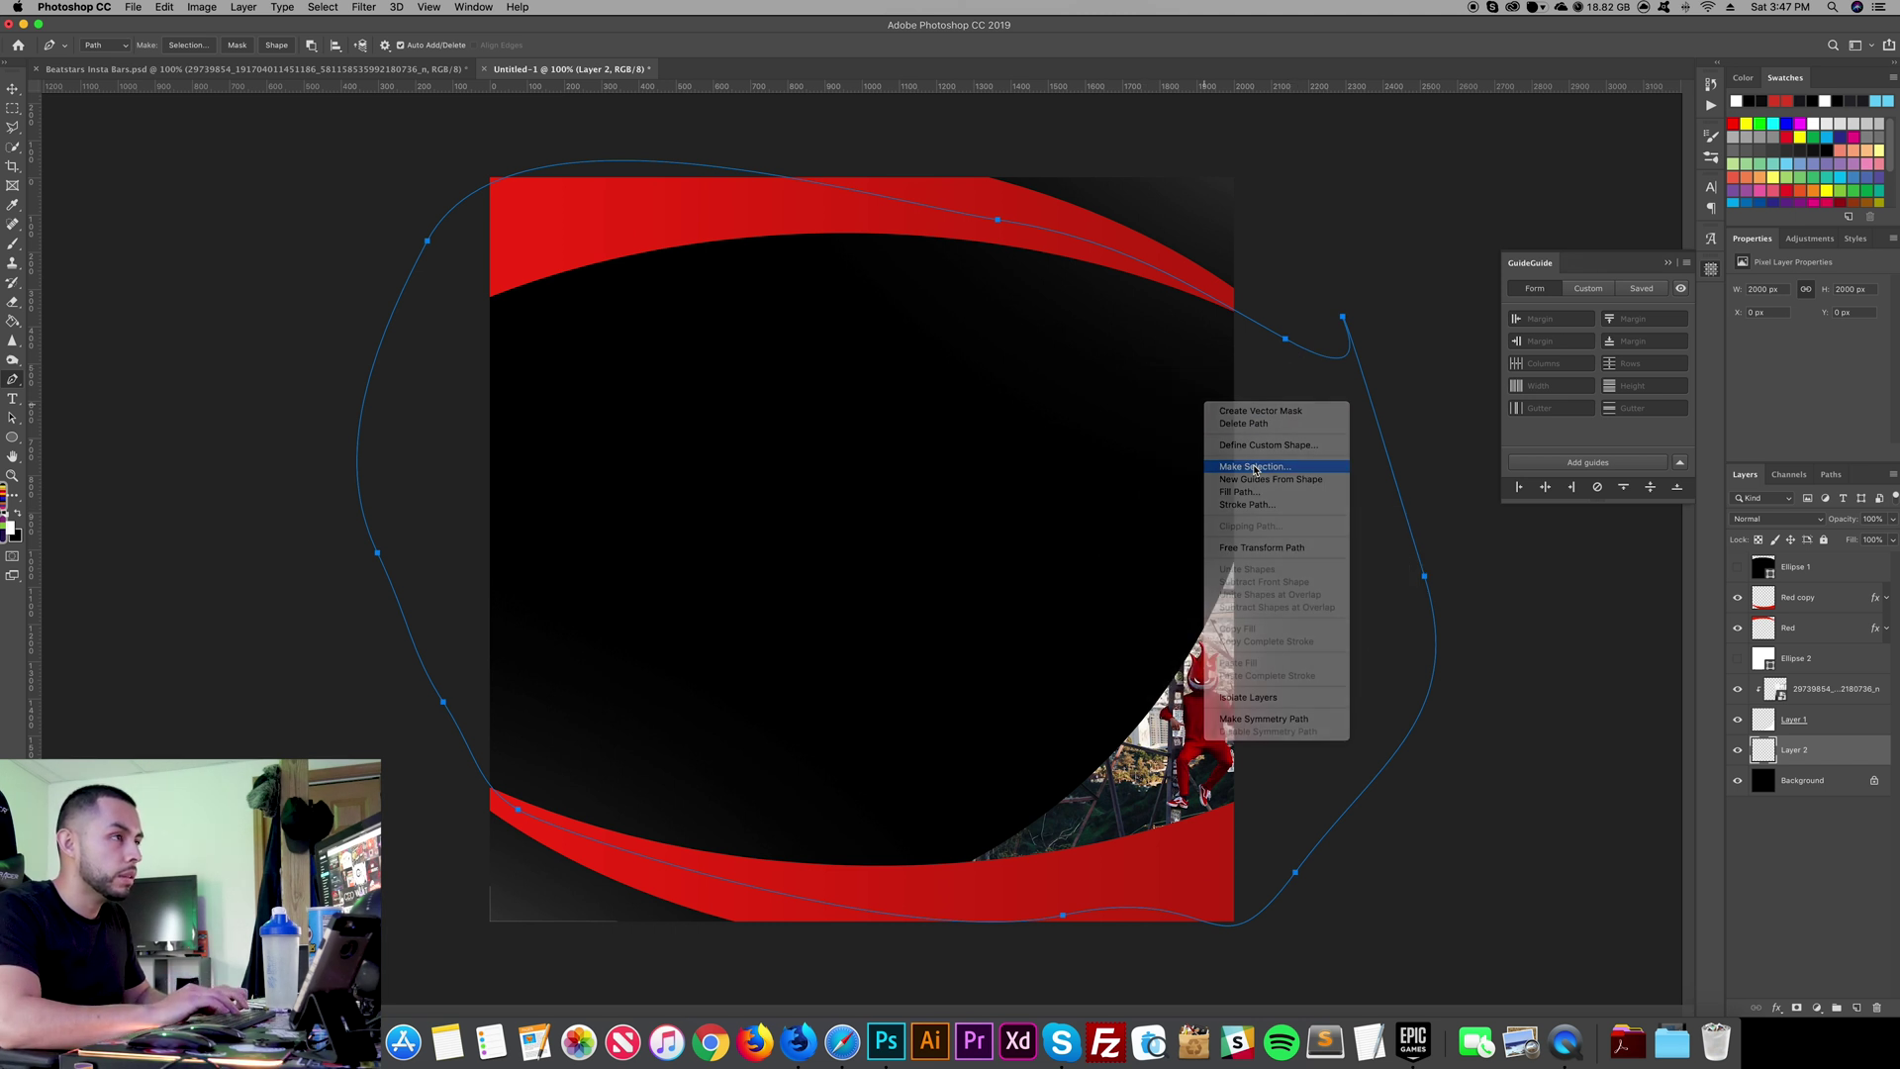
{"action": "key", "text": "Return"}
{"action": "key", "text": "v"}
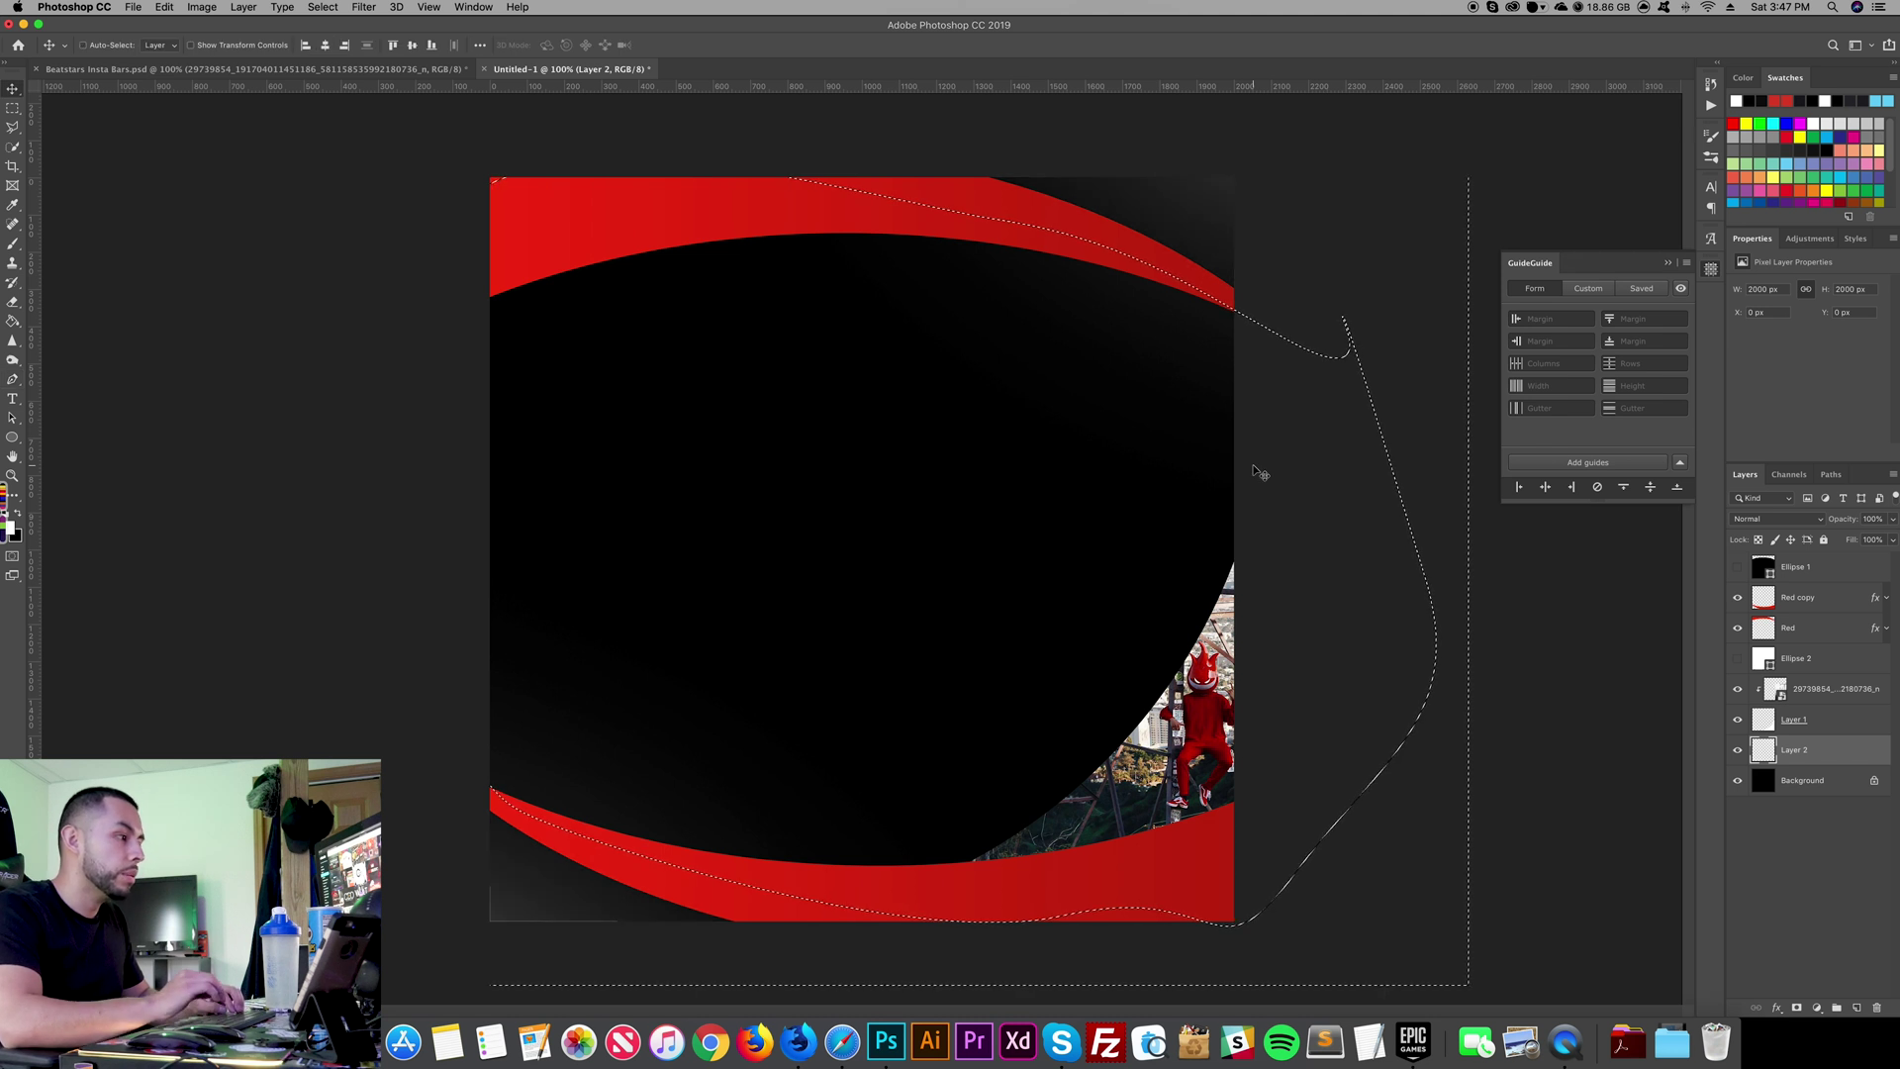
{"action": "key", "text": "BackSpace"}
{"action": "key", "text": "ctrl+d"}
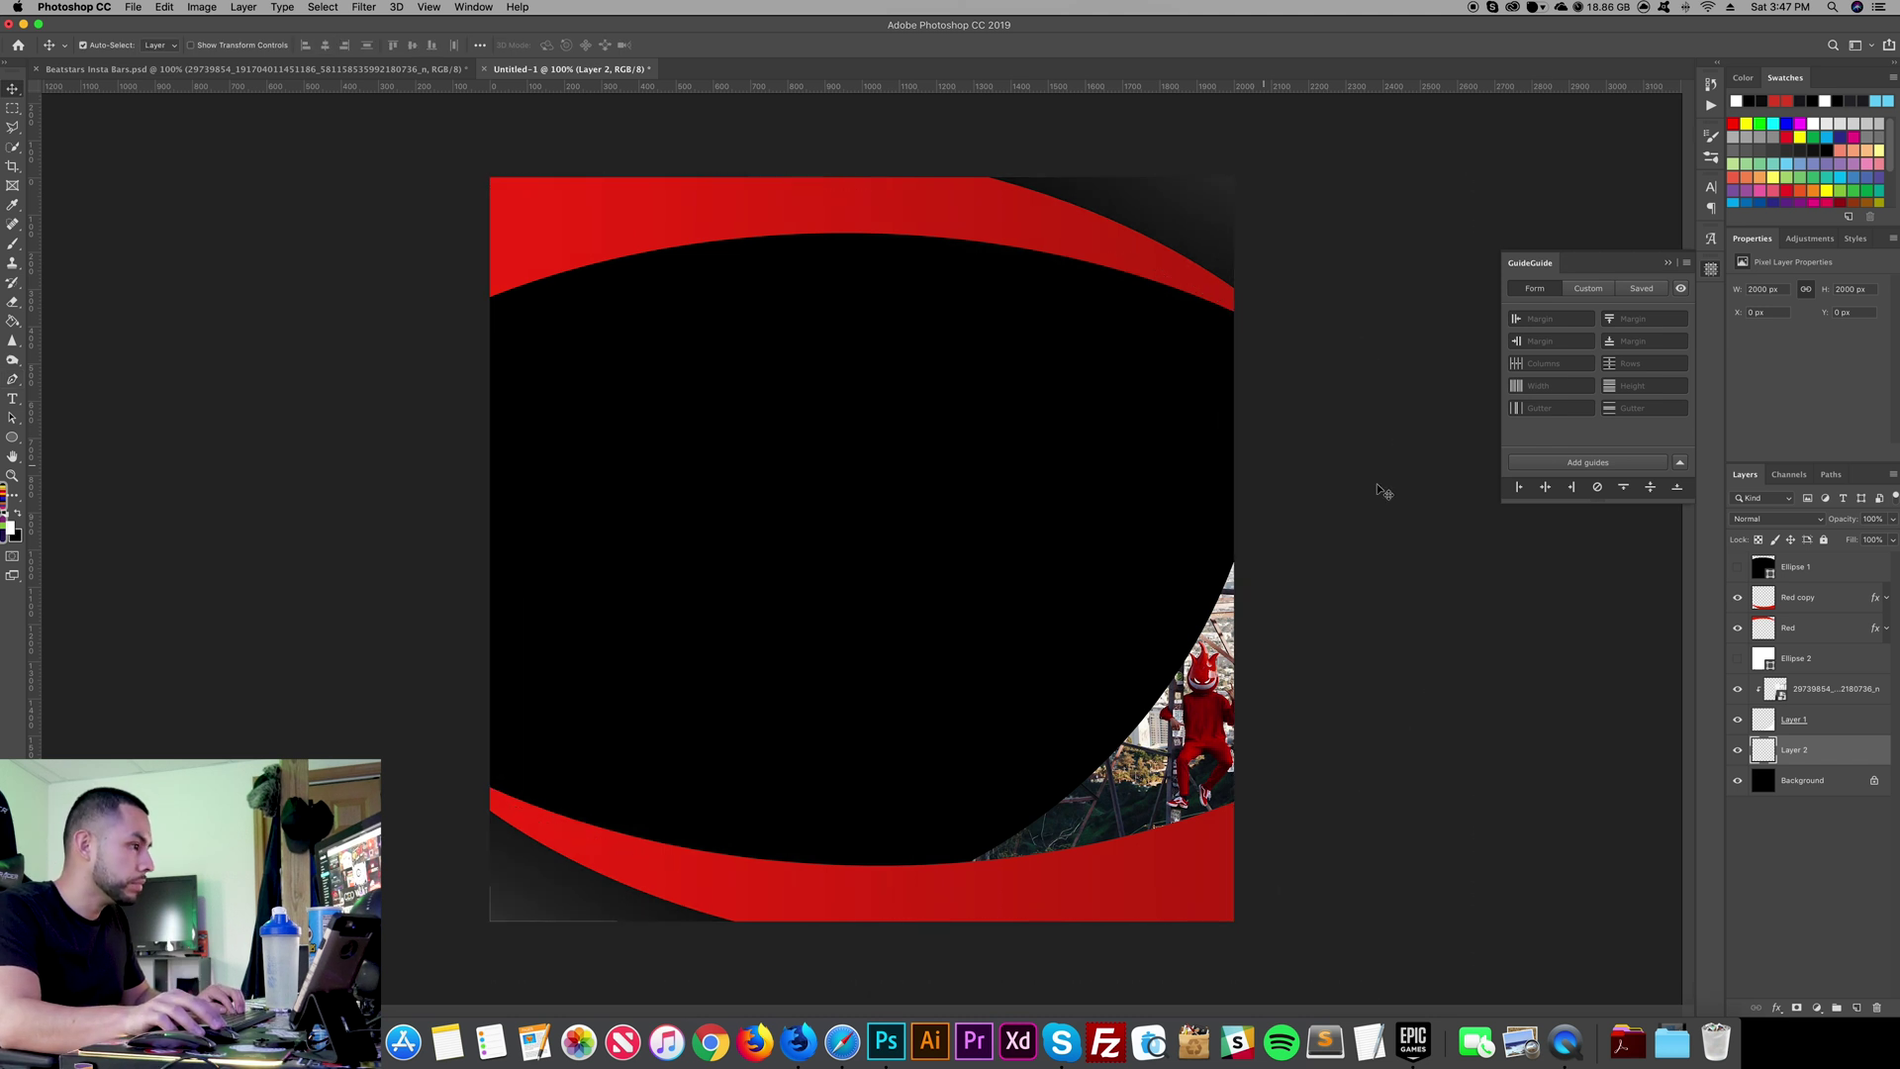
Step: Toggle the visibility of Layer 2, the Background and the photo to trace the thin stray line at the canvas's lower-left edge
{"action": "left_click", "coordinate": [1740, 759]}
{"action": "left_click", "coordinate": [1739, 758]}
{"action": "left_click", "coordinate": [1790, 782]}
{"action": "left_click", "coordinate": [1739, 782]}
{"action": "left_click", "coordinate": [1739, 782]}
{"action": "left_click", "coordinate": [1739, 691]}
{"action": "left_click", "coordinate": [1739, 691]}
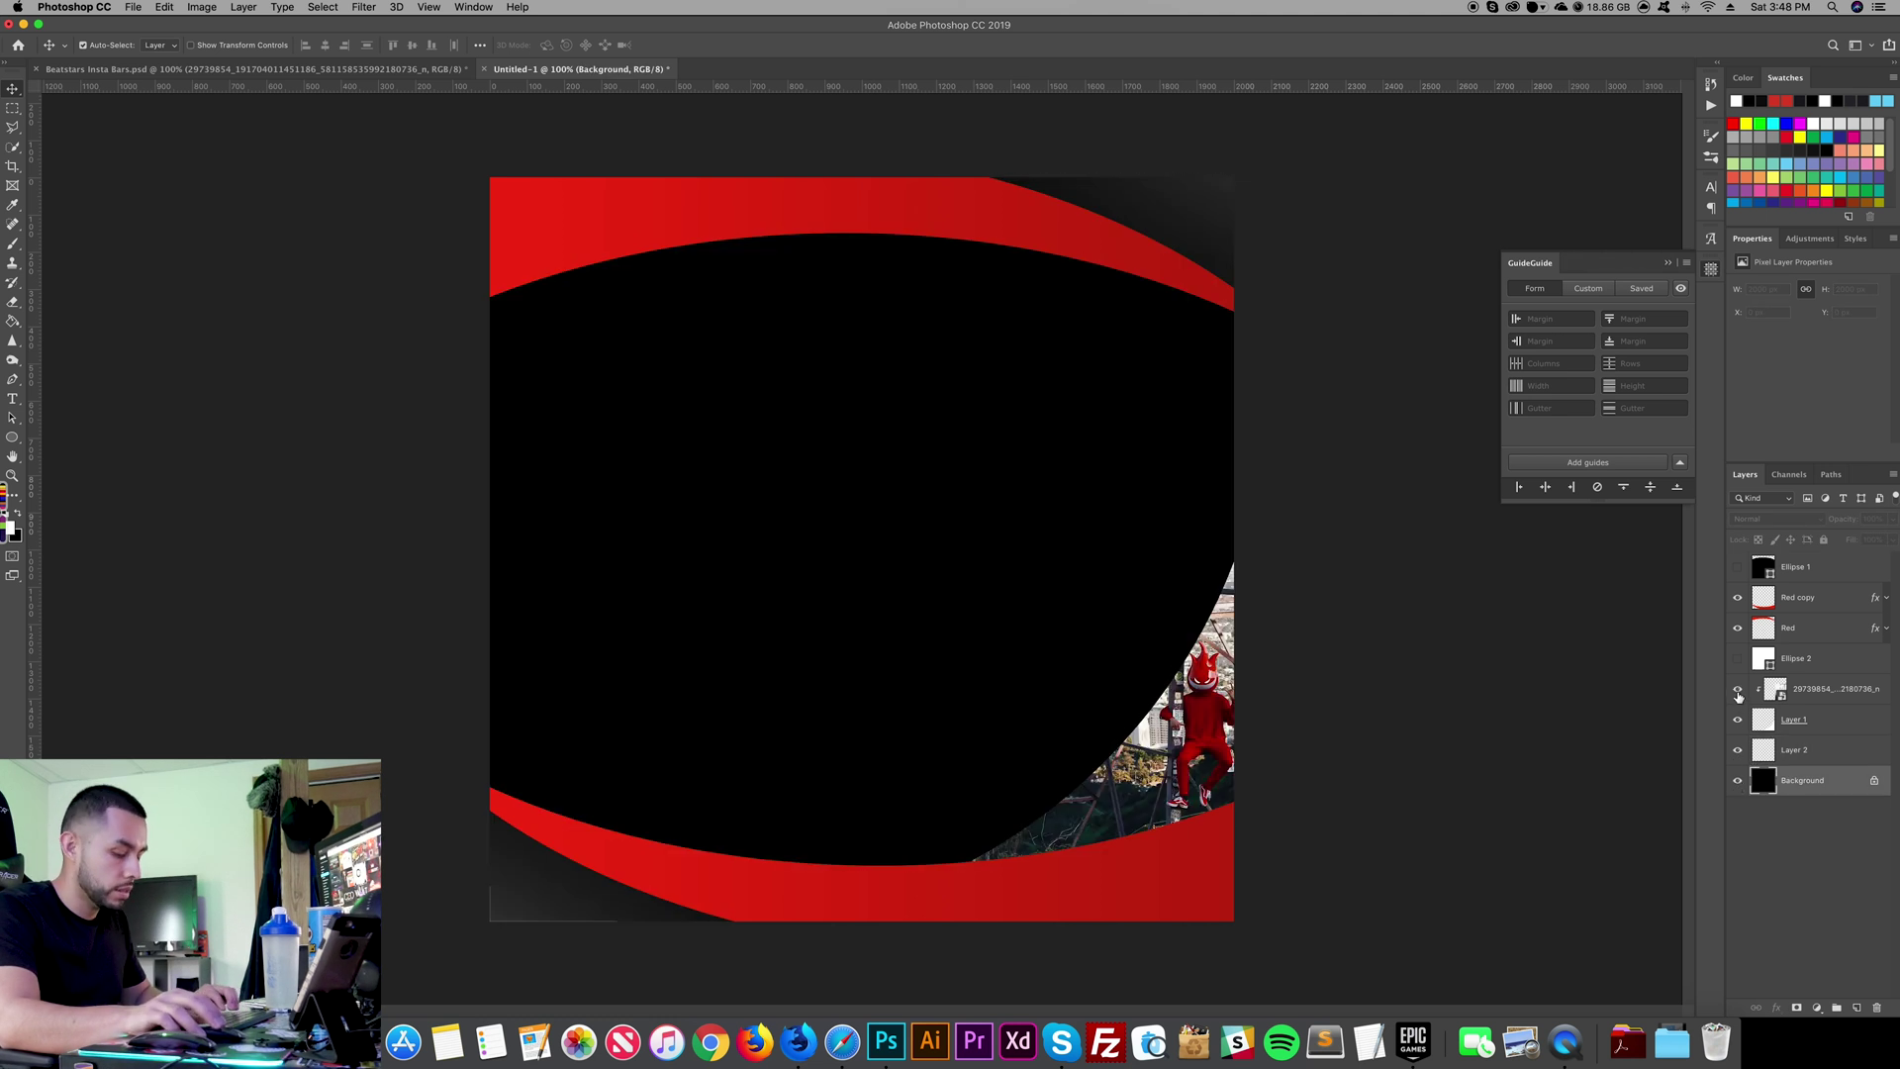
Step: Clean up Layer 1's lower-left edge with a rectangular marquee, then nudge the layer to X 1 px and Y 1033 px
{"action": "left_click", "coordinate": [1797, 718]}
{"action": "key", "text": "m"}
{"action": "left_click_drag", "start_coordinate": [479, 681], "coordinate": [615, 959]}
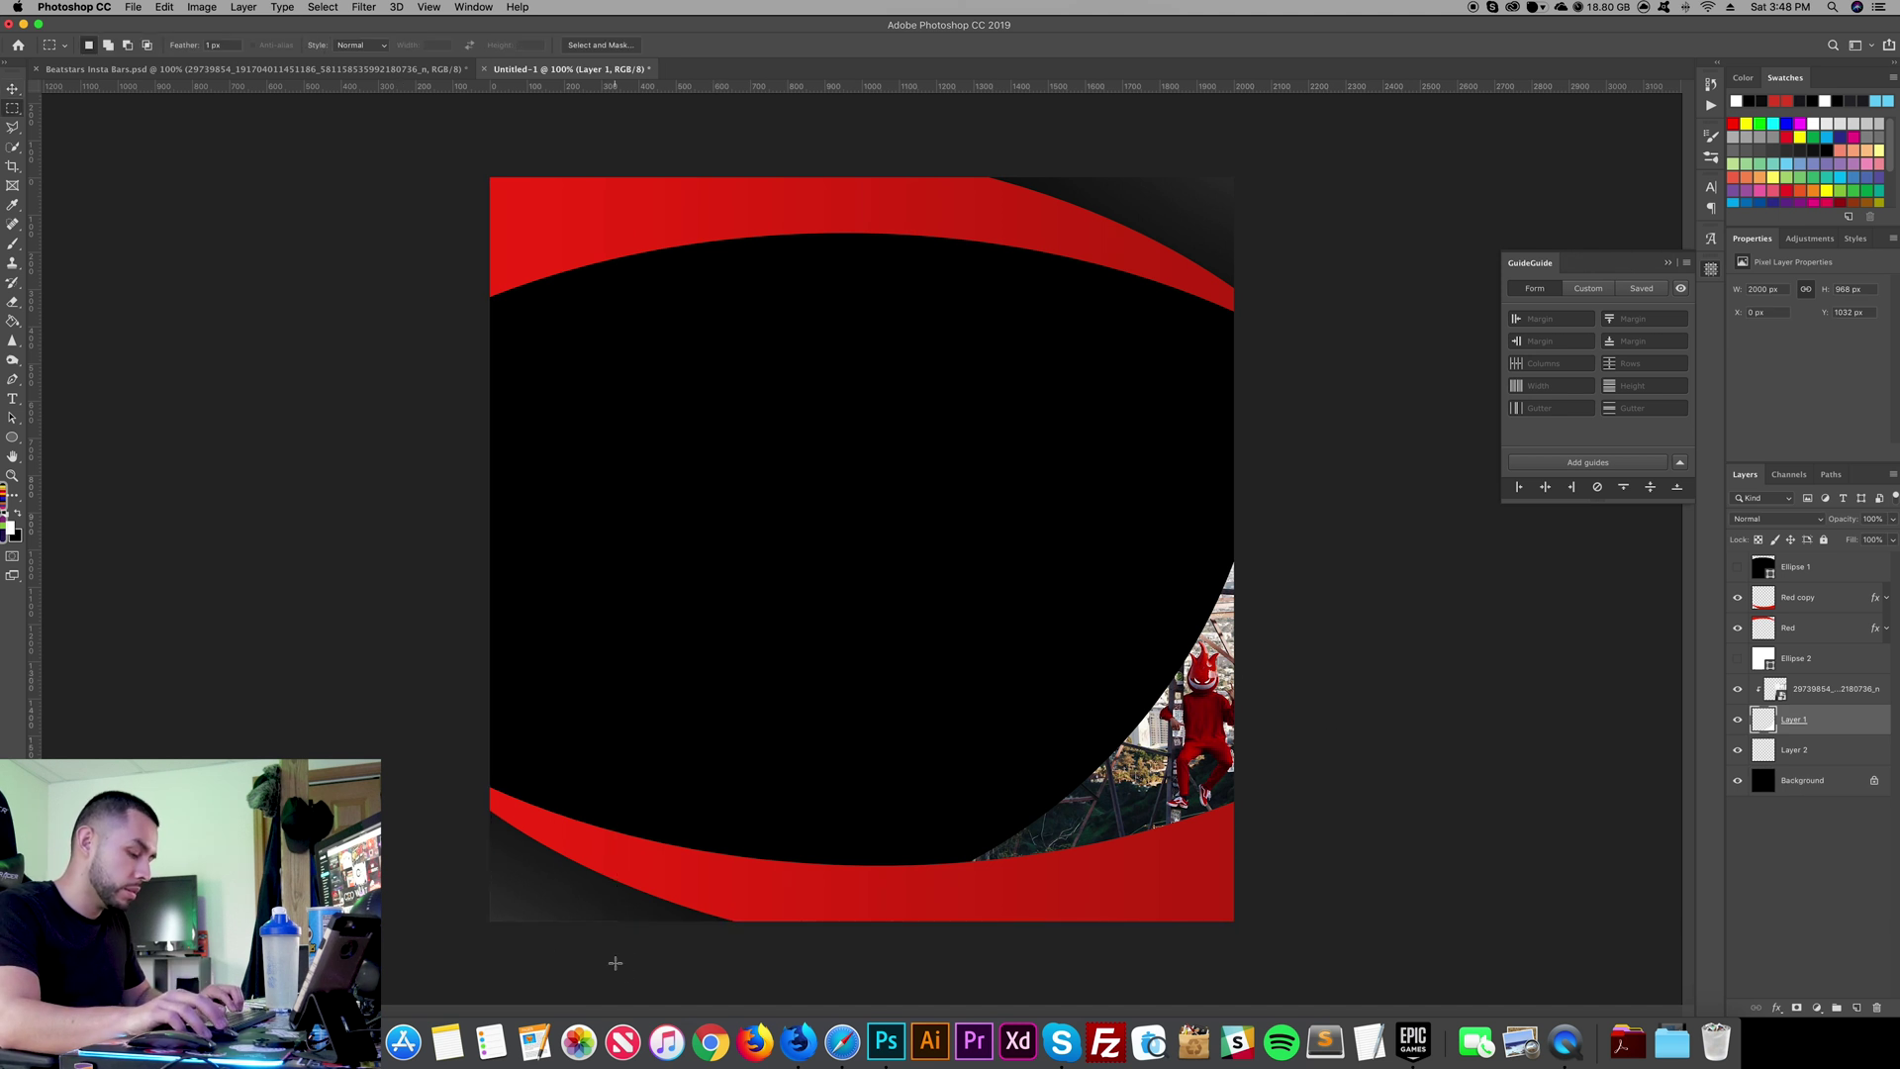
{"action": "key", "text": "v"}
{"action": "key", "text": "Left"}
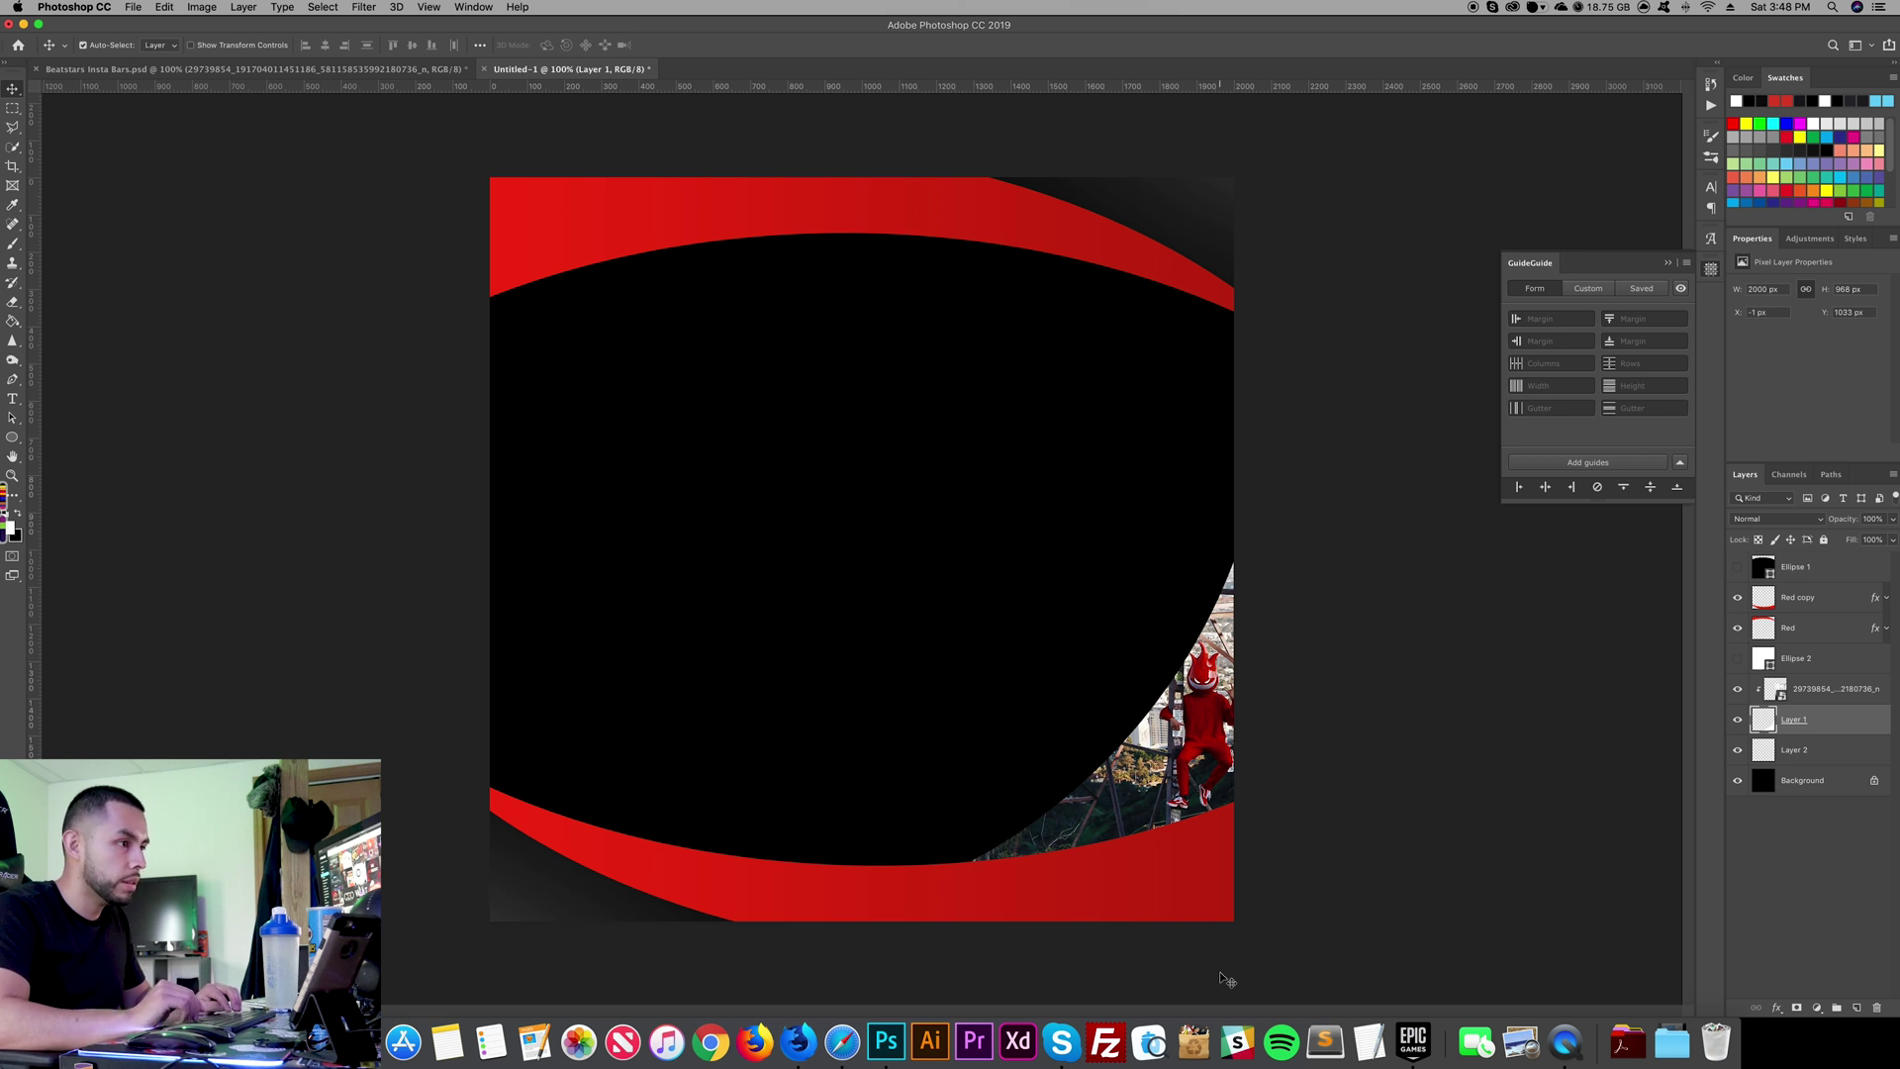
{"action": "key", "text": "ctrl+t"}
{"action": "key", "text": "Right"}
{"action": "key", "text": "Right"}
{"action": "key", "text": "Return"}
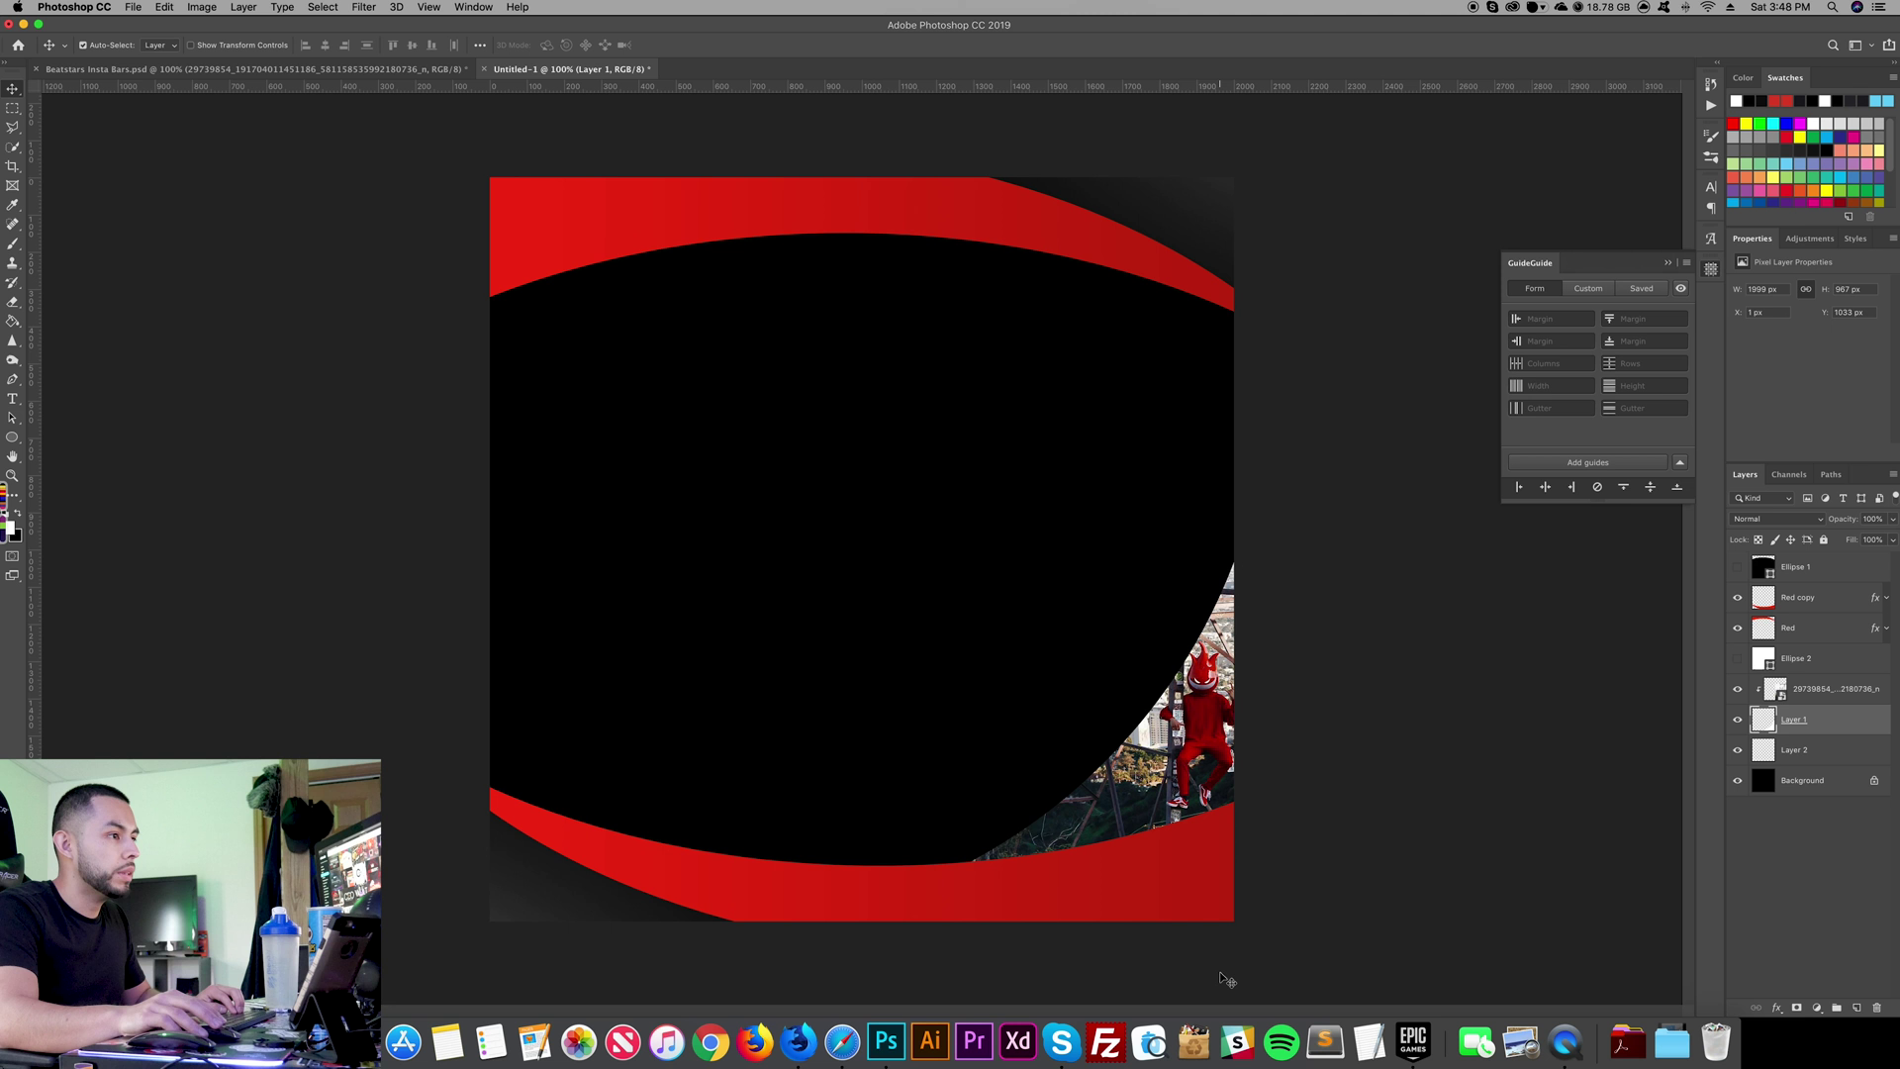
{"action": "key", "text": "ctrl+s"}
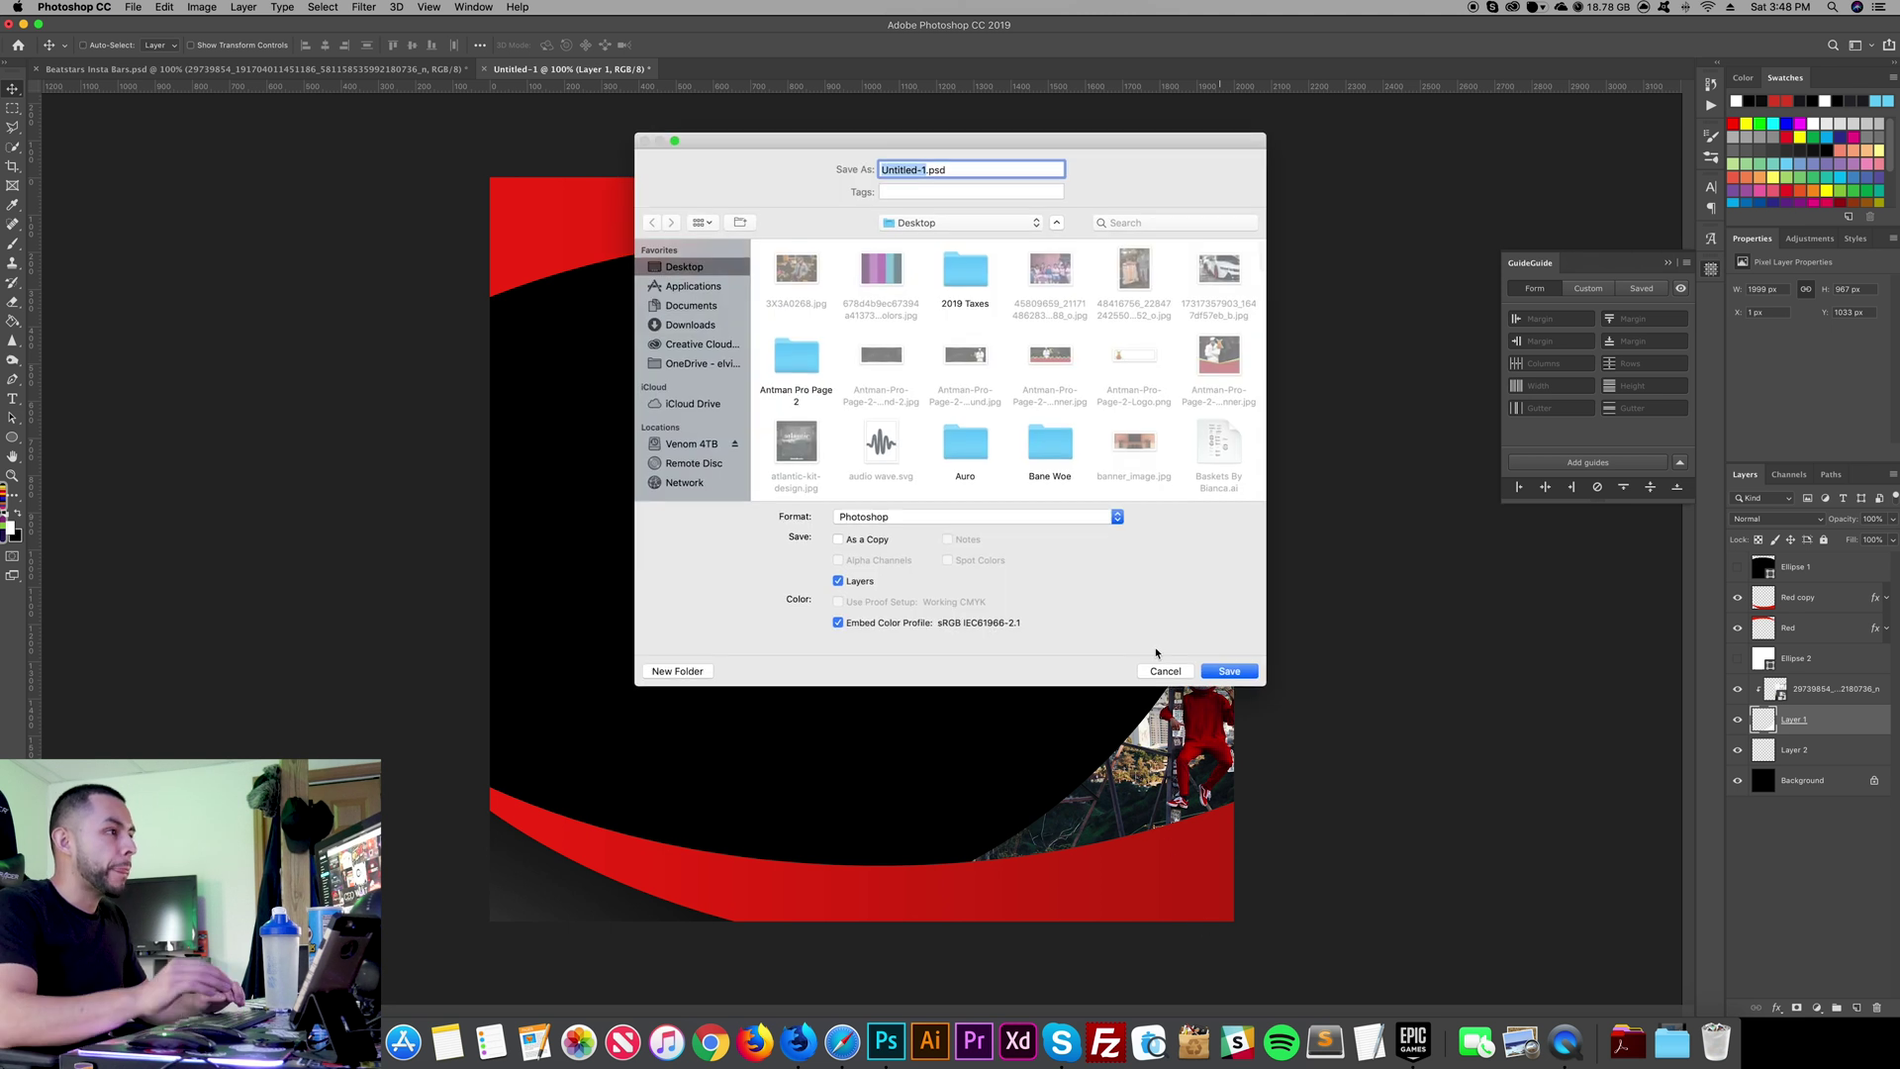
{"action": "left_click", "coordinate": [1168, 668]}
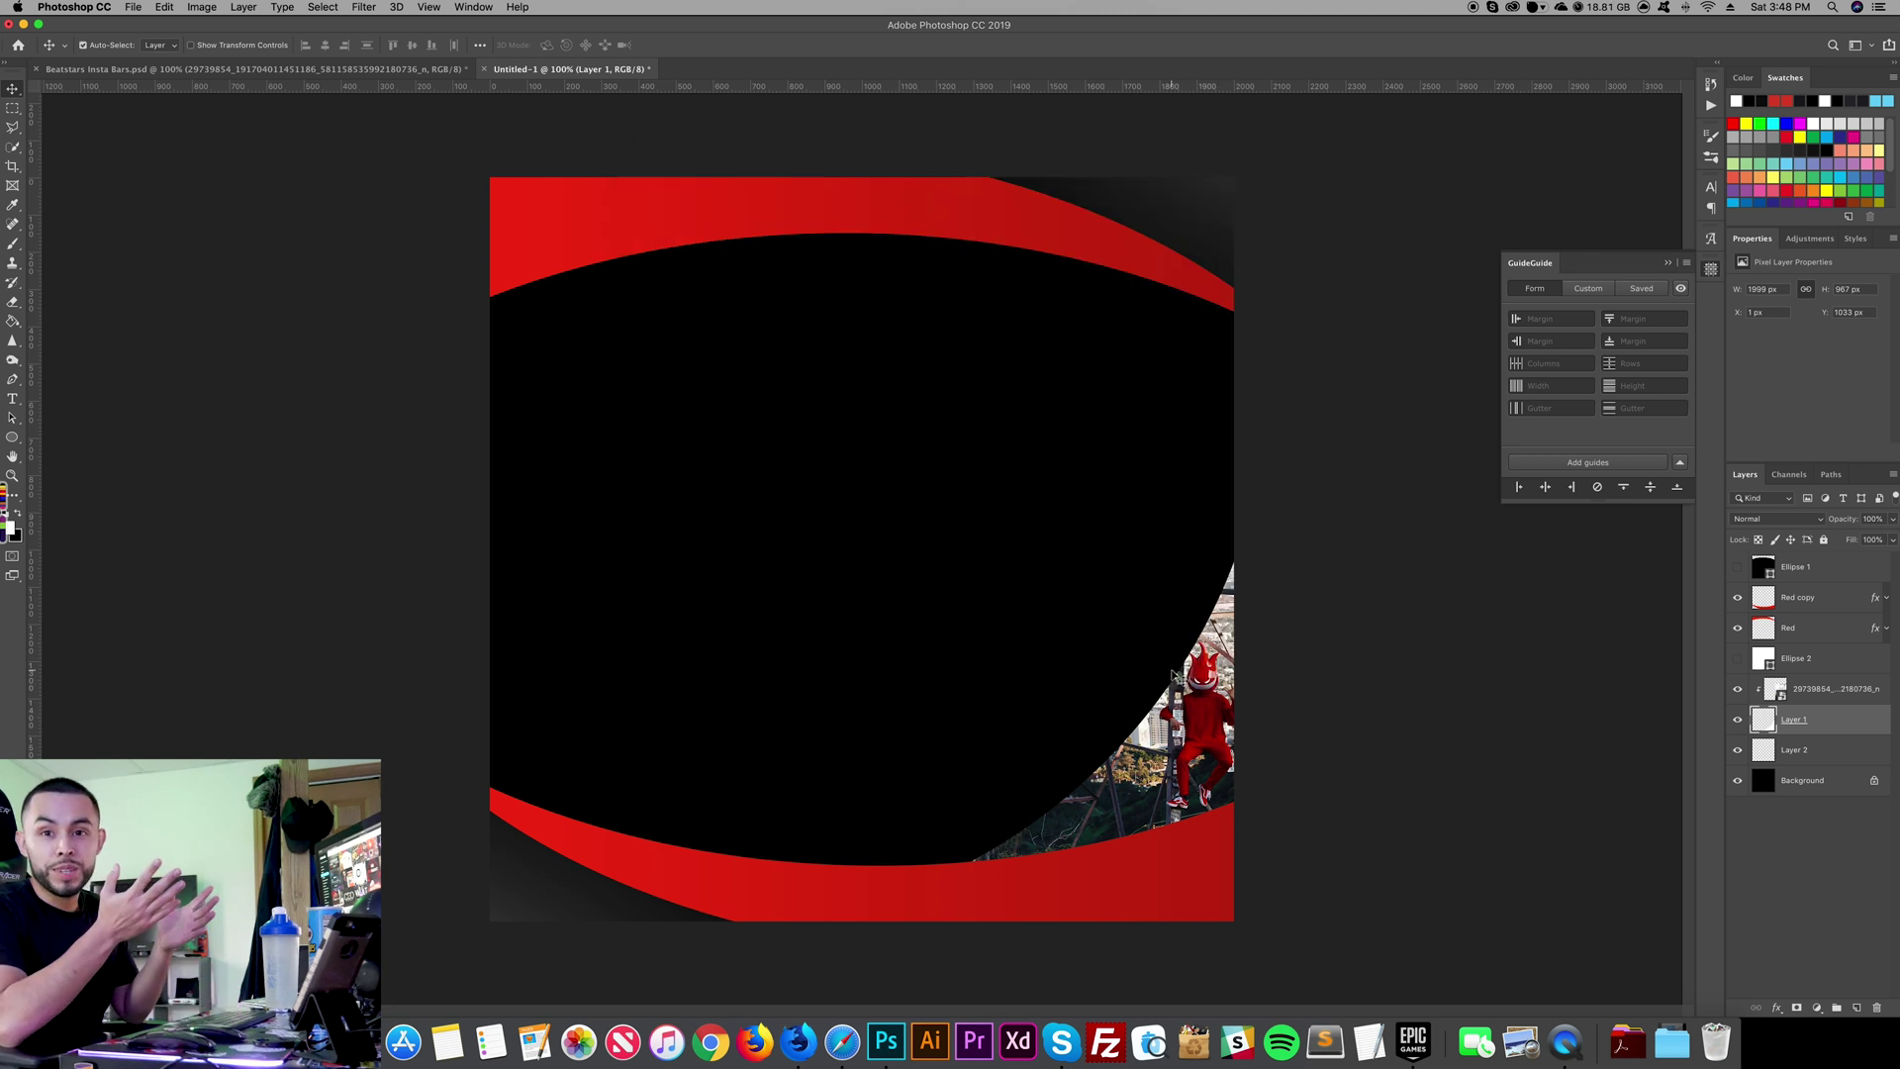